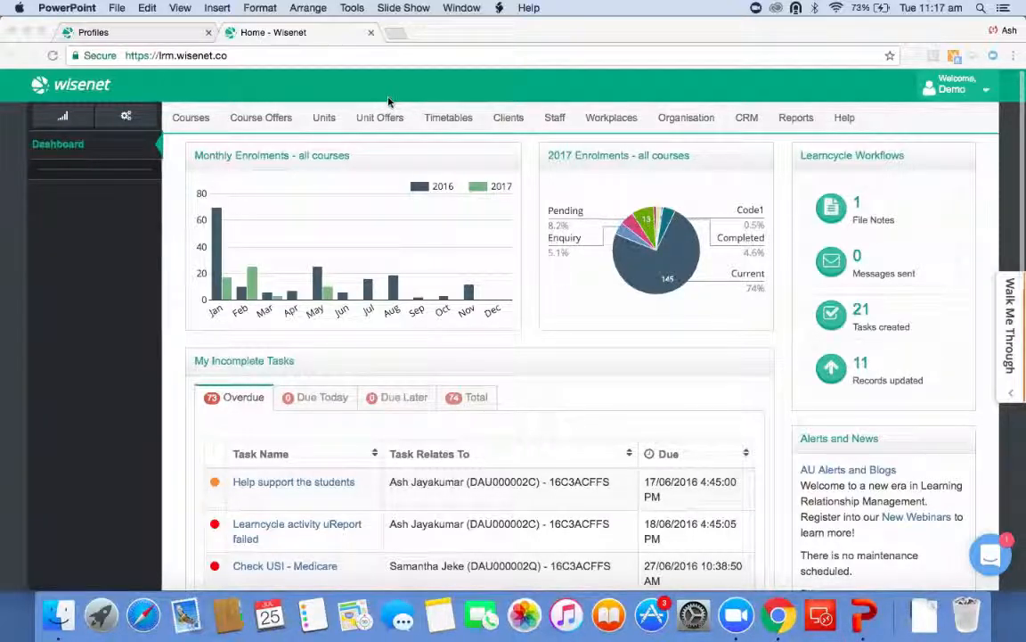
Search the Wisenet Resource Centre help for learncycle.
left_click(151, 35)
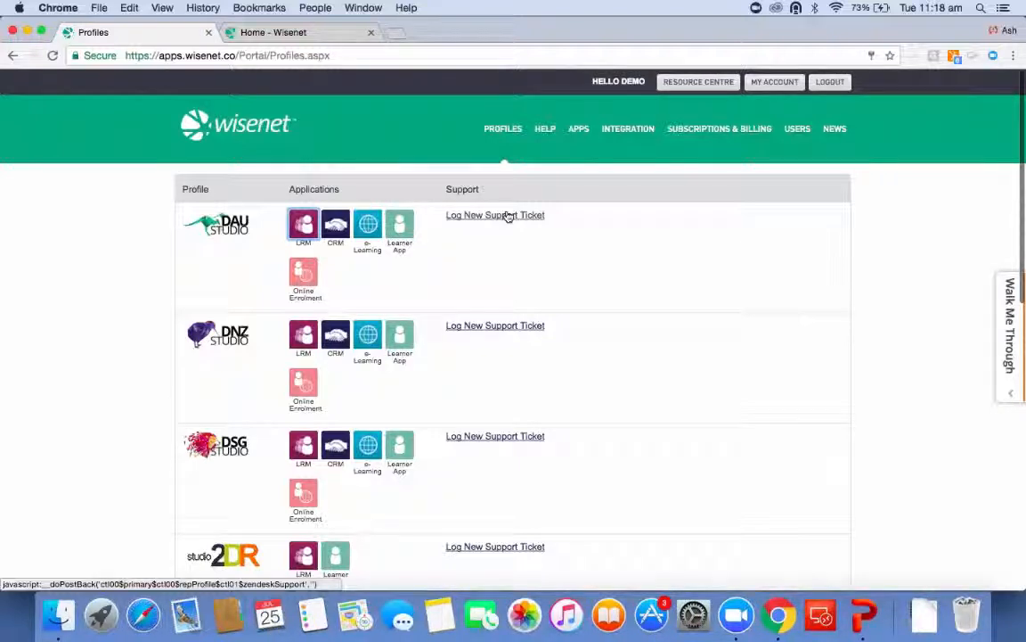
left_click(546, 129)
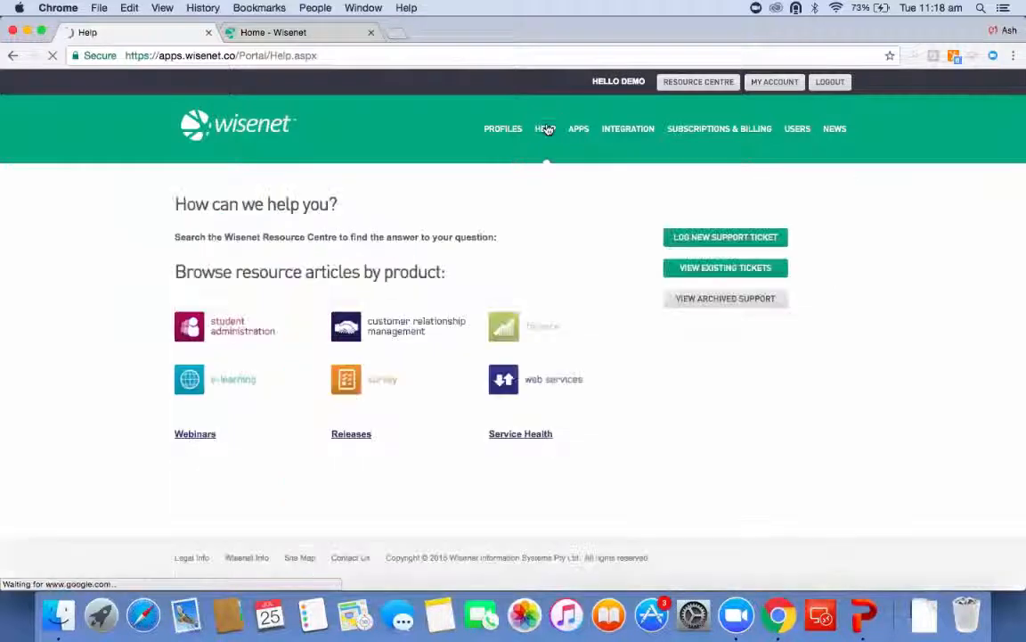
left_click(357, 263)
type("learni")
type("ycle")
key("Return")
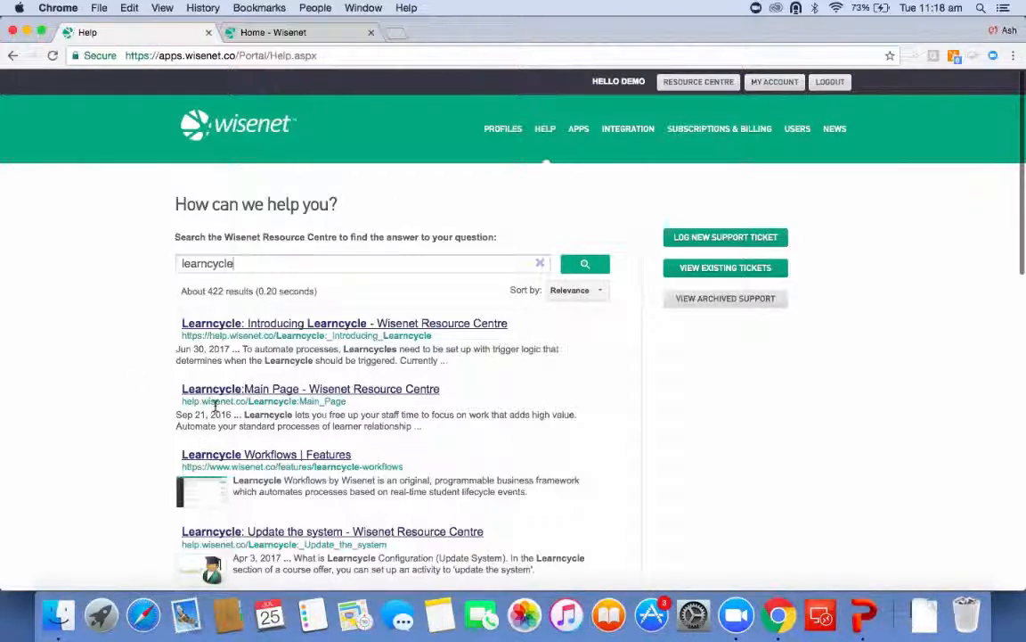
Review the dashboard's My Incomplete Tasks and All Incomplete Tasks lists.
left_click(506, 130)
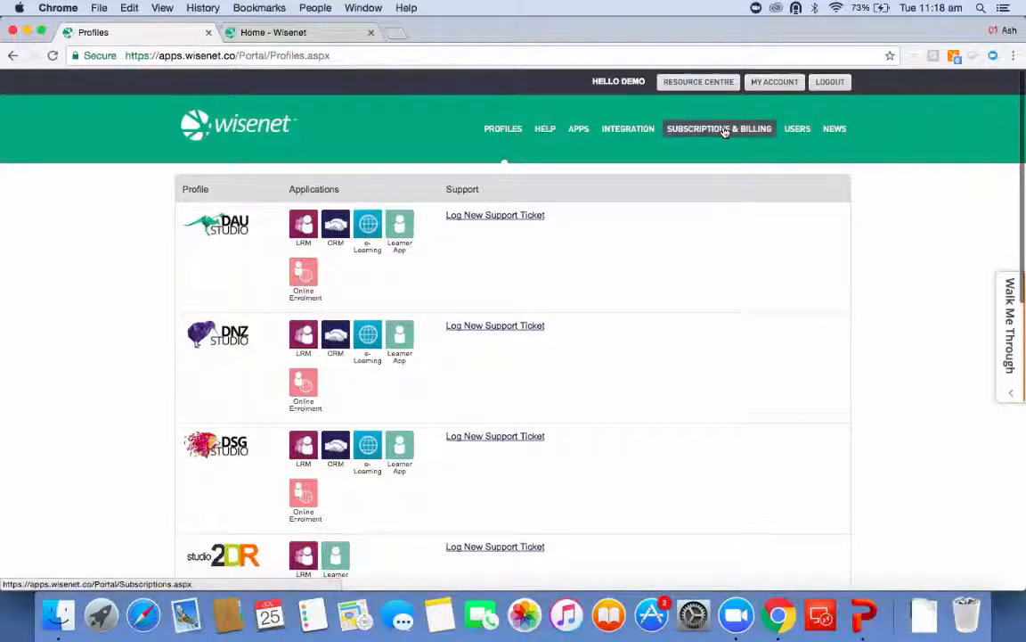
left_click(344, 32)
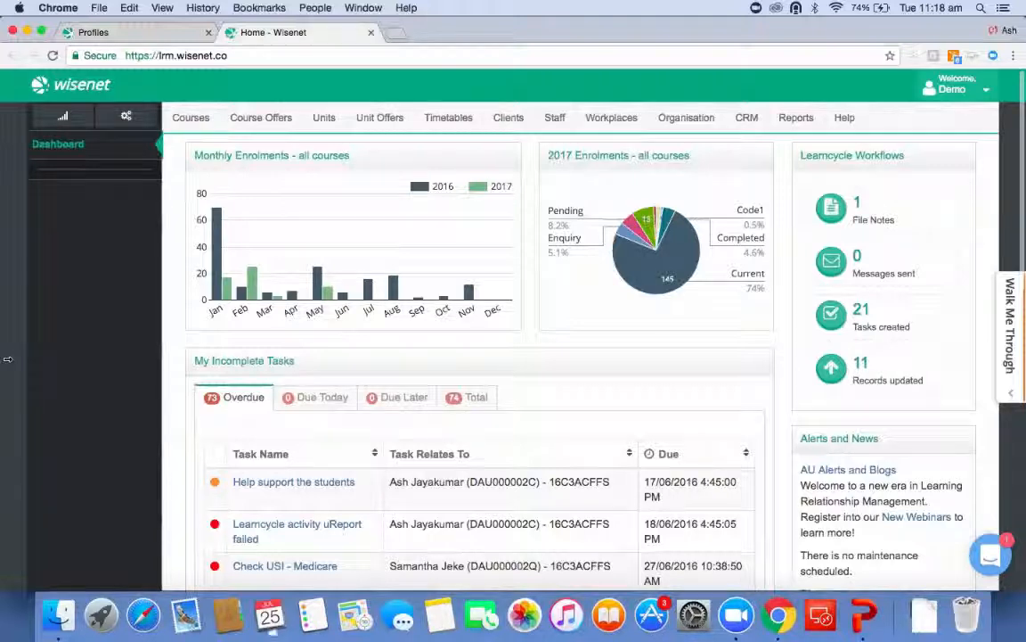
scroll(7, 359, "down", 3)
scroll(7, 359, "up", 1)
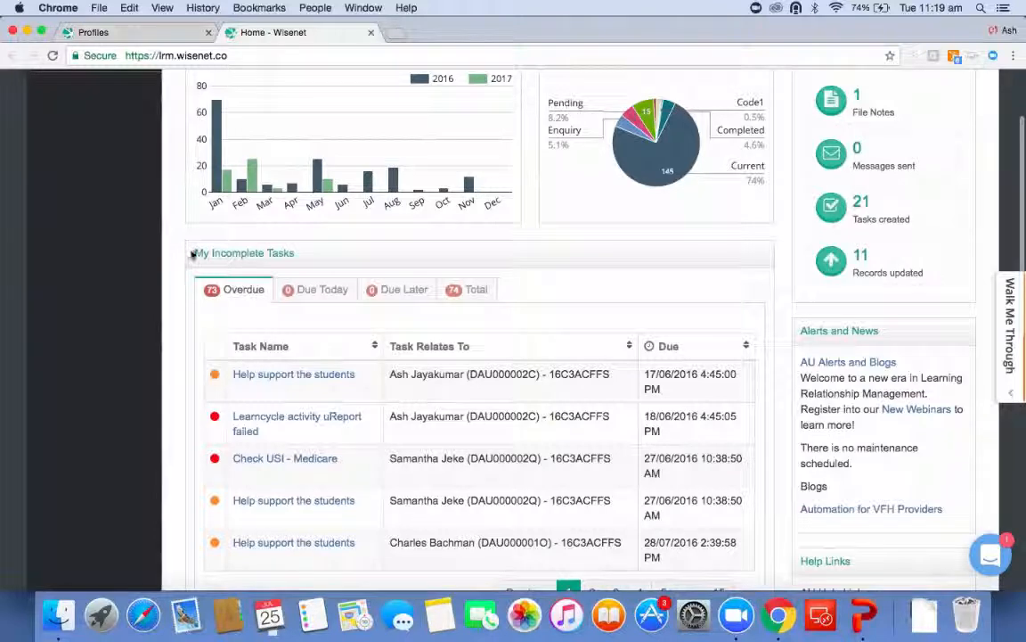
left_click_drag(193, 253, 297, 254)
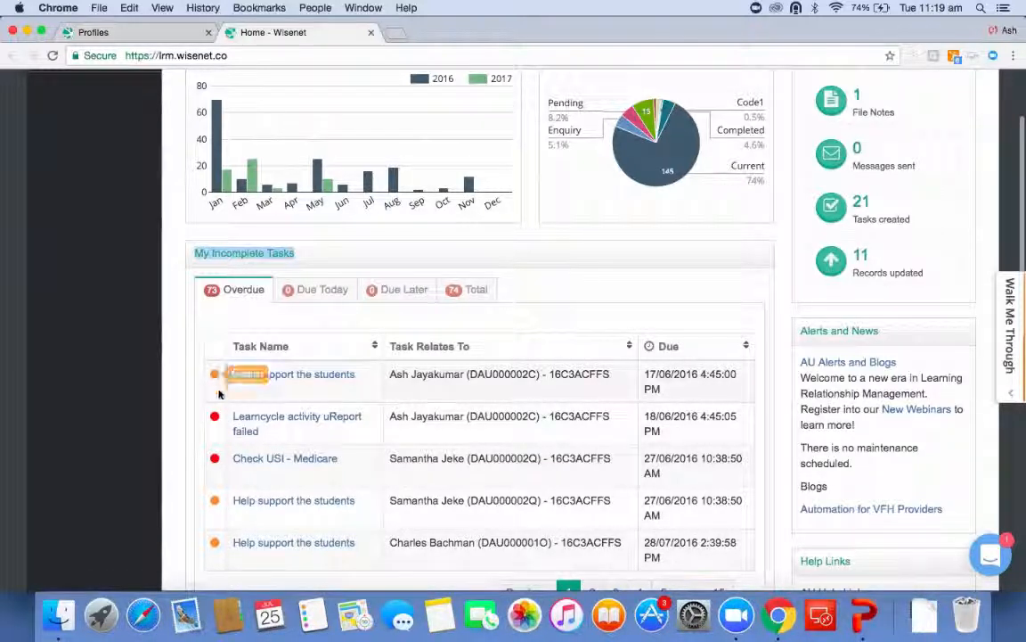
mouse_move(216, 419)
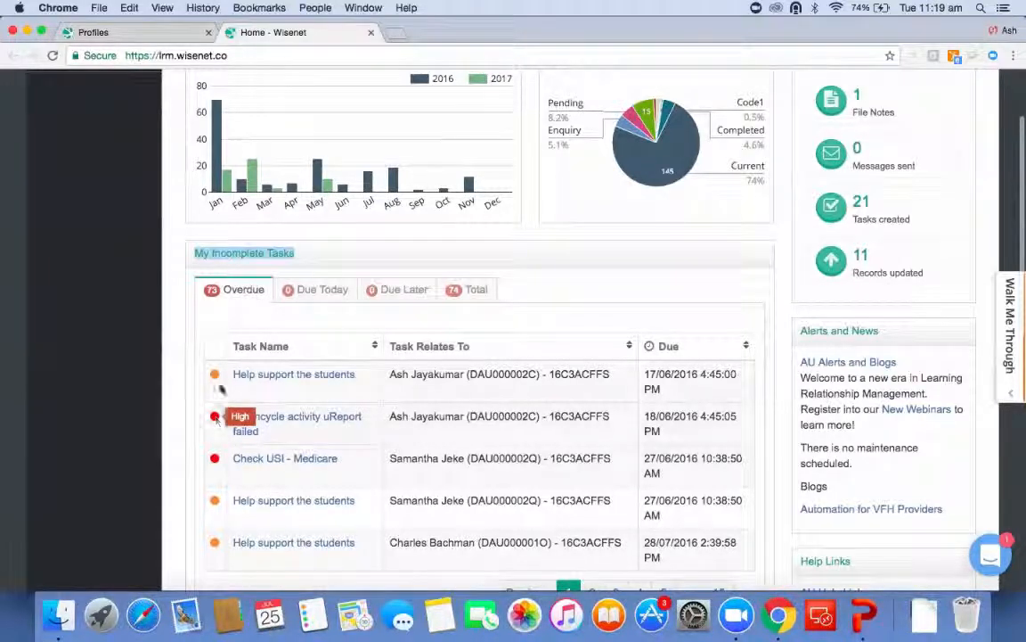
mouse_move(212, 378)
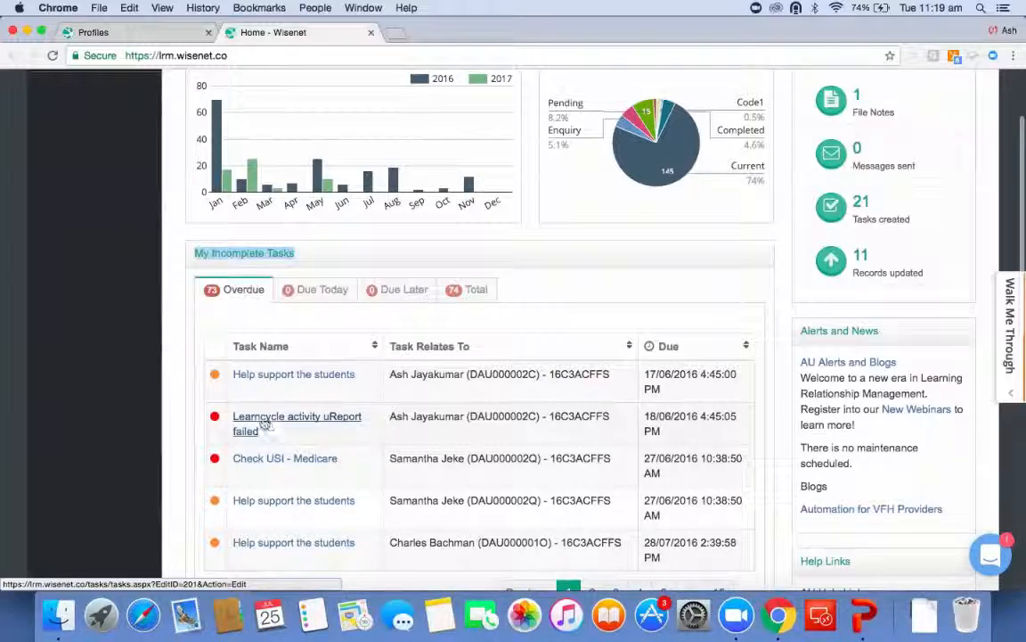
scroll(184, 417, "down", 2)
scroll(185, 417, "down", 10)
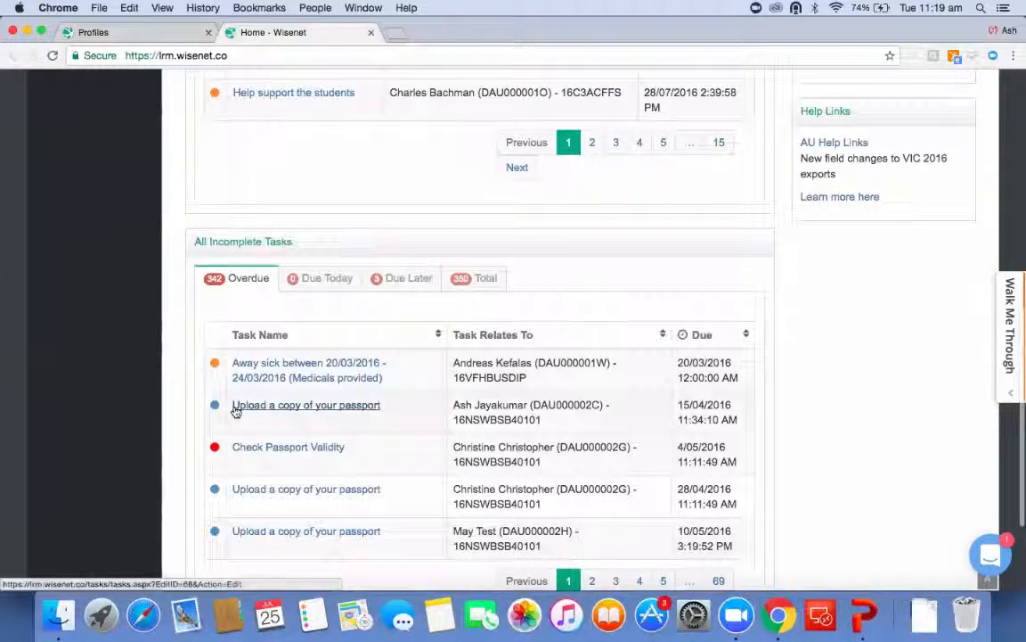
scroll(234, 410, "down", 3)
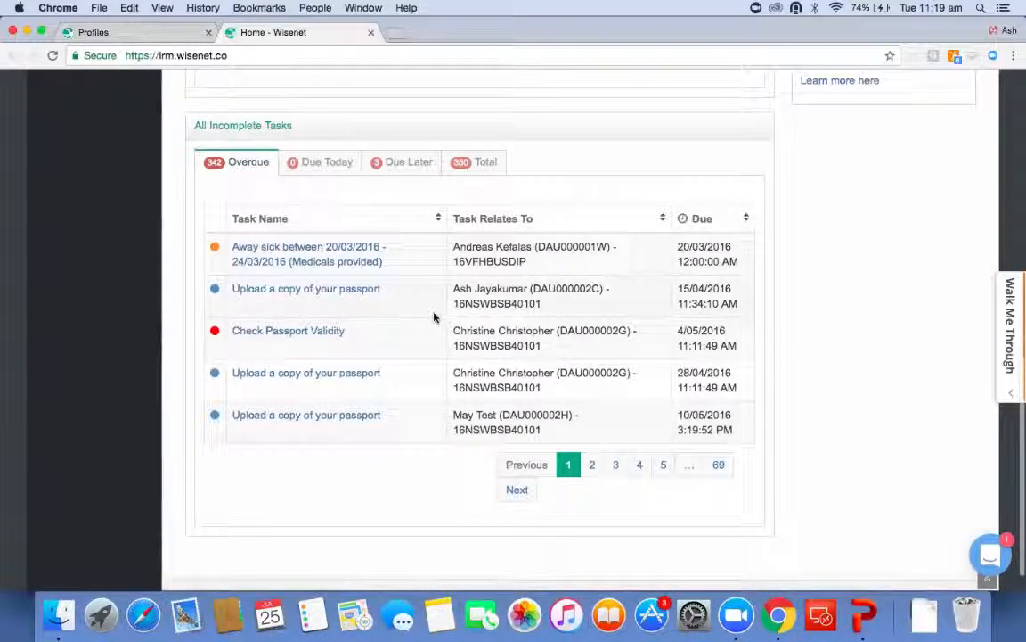
Open the 'Upload a copy of your passport' task and set its due date to 26/07/2017.
left_click(348, 297)
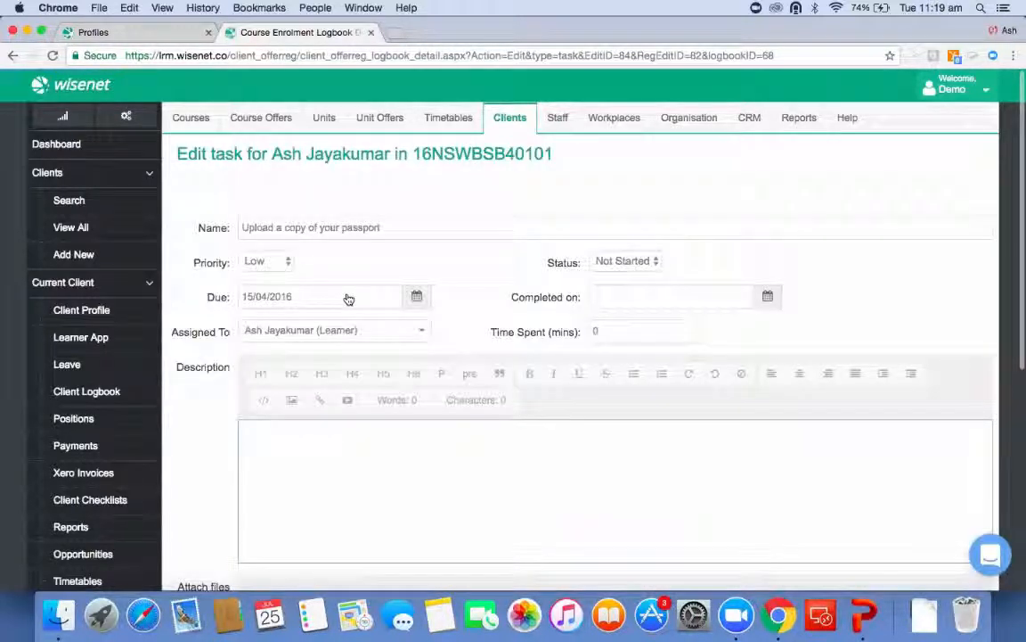
left_click(417, 299)
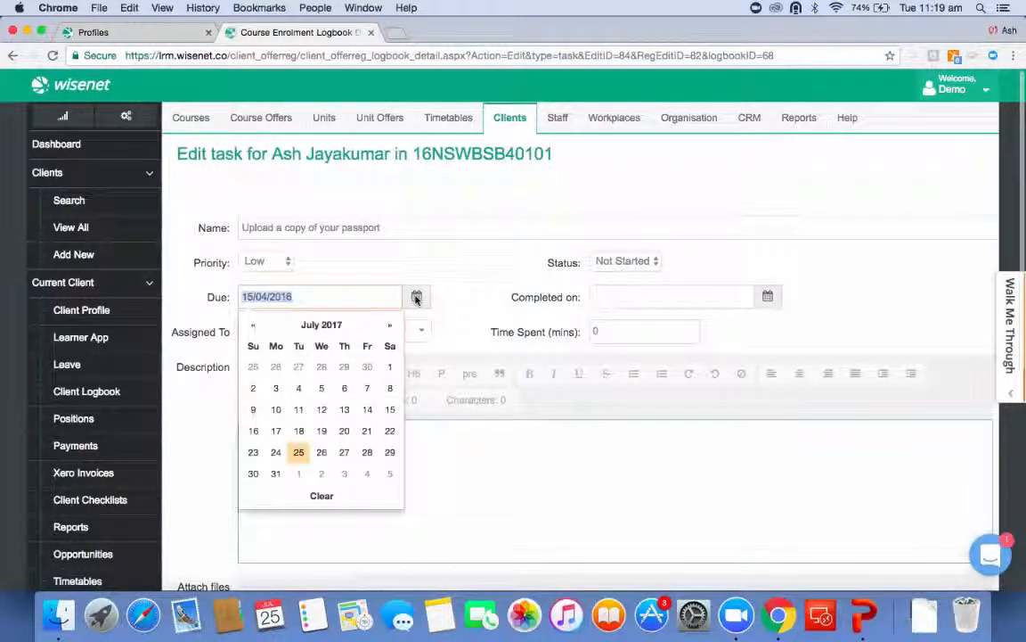
left_click(321, 451)
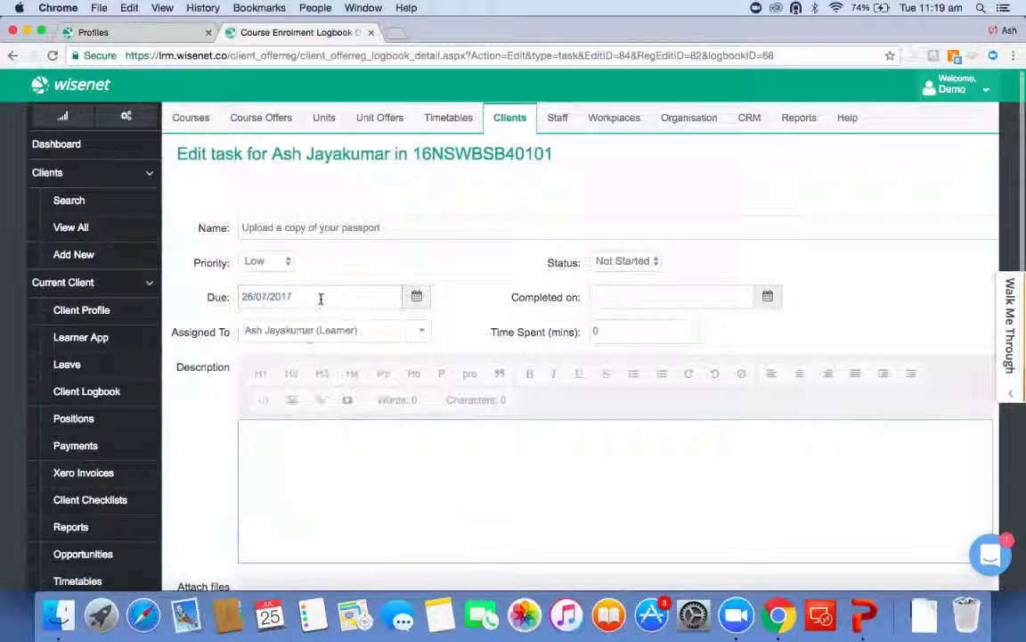
Reassign the task to a different staff member and save it.
left_click(318, 331)
scroll(328, 473, "down", 5)
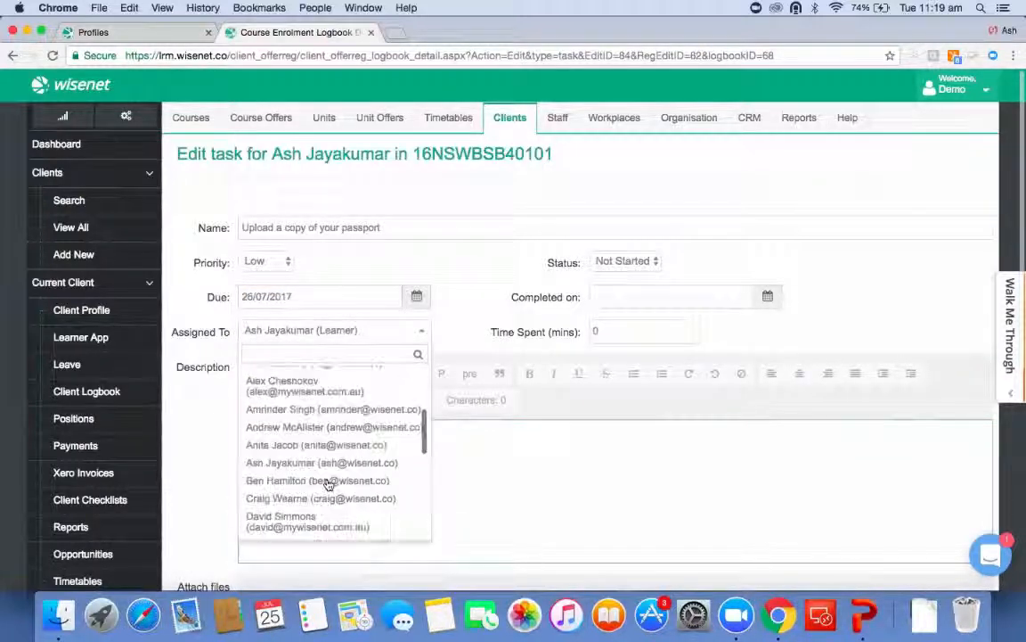
left_click(338, 396)
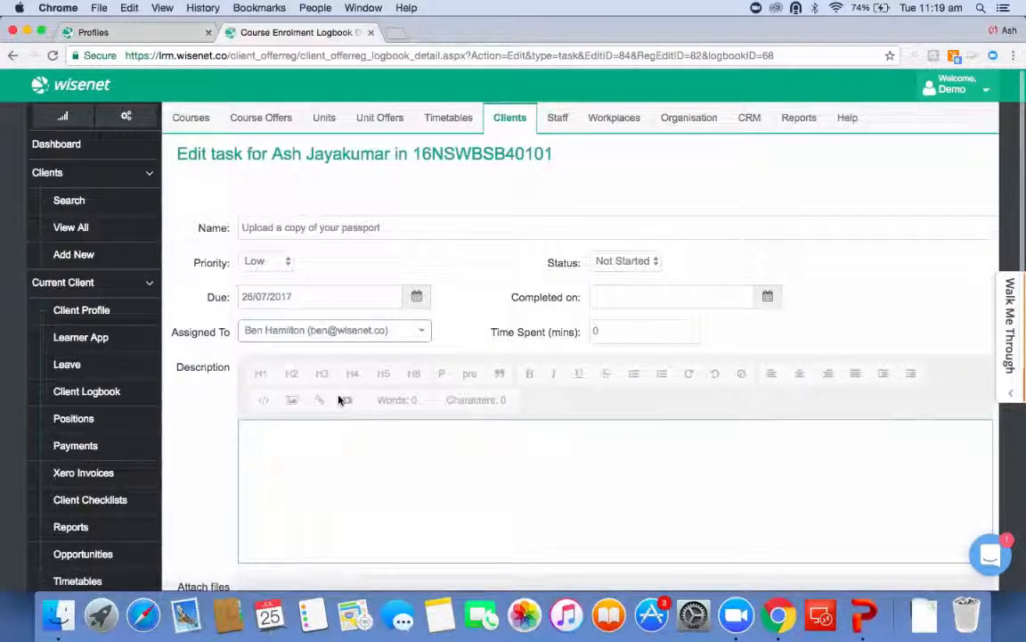
scroll(338, 395, "down", 3)
scroll(337, 396, "down", 5)
left_click(432, 448)
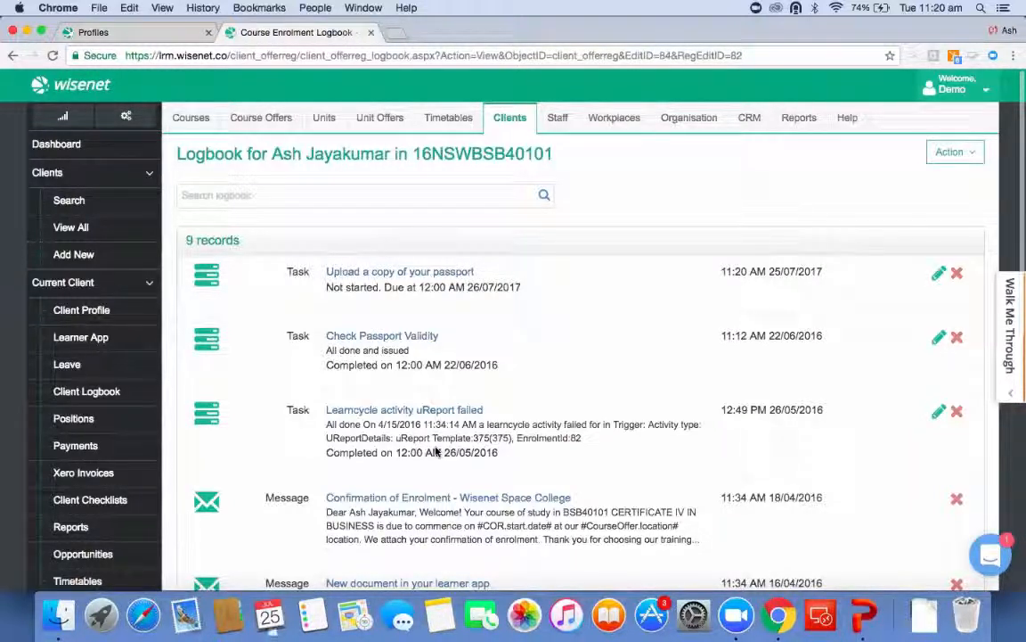
Return to the dashboard and examine the My Incomplete Tasks panel.
left_click(132, 156)
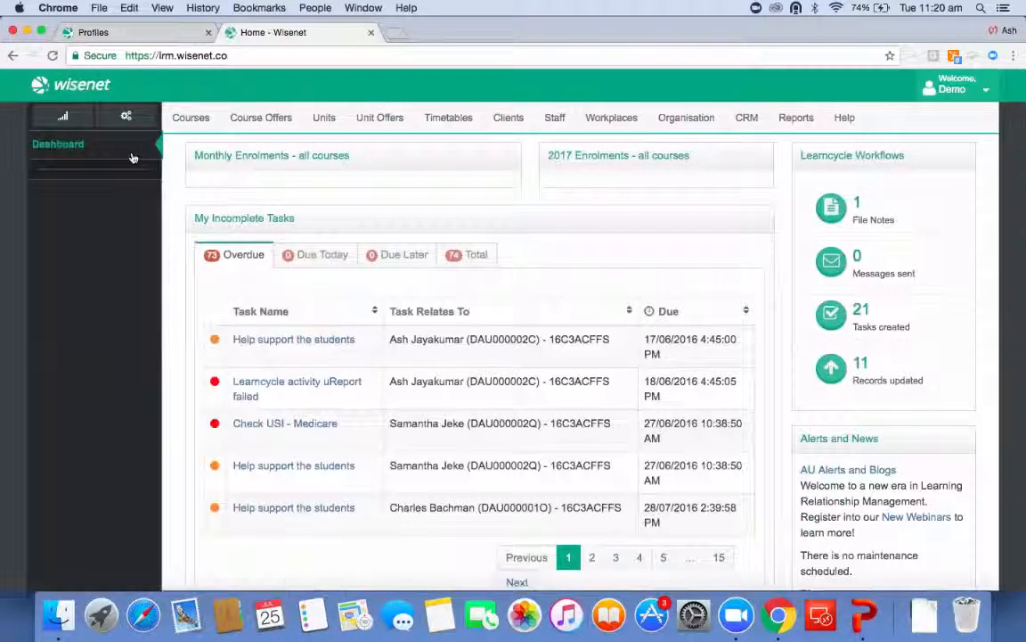
scroll(270, 268, "down", 5)
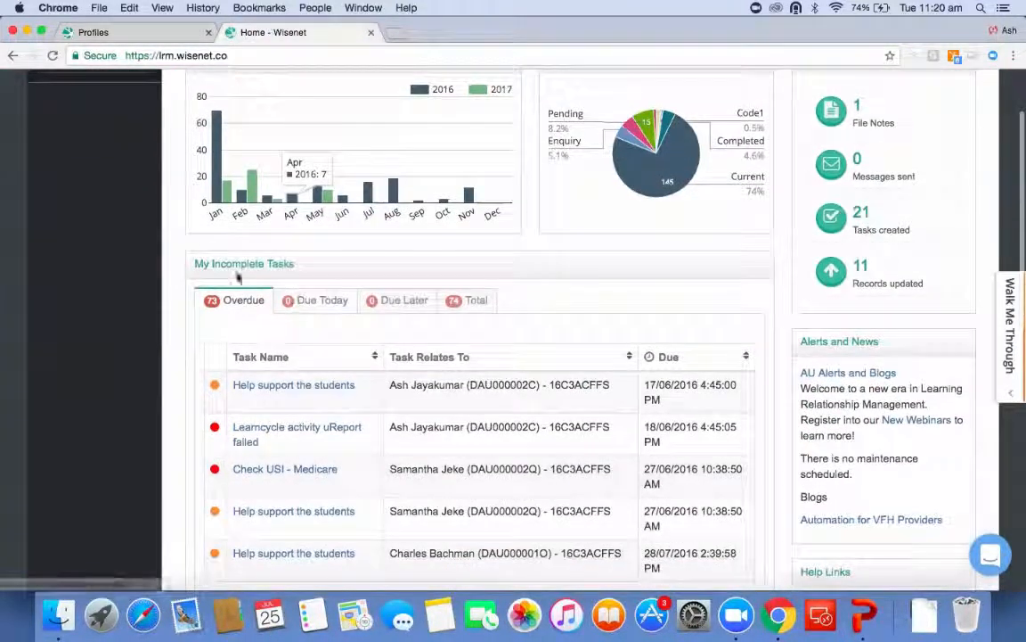
triple_click(313, 272)
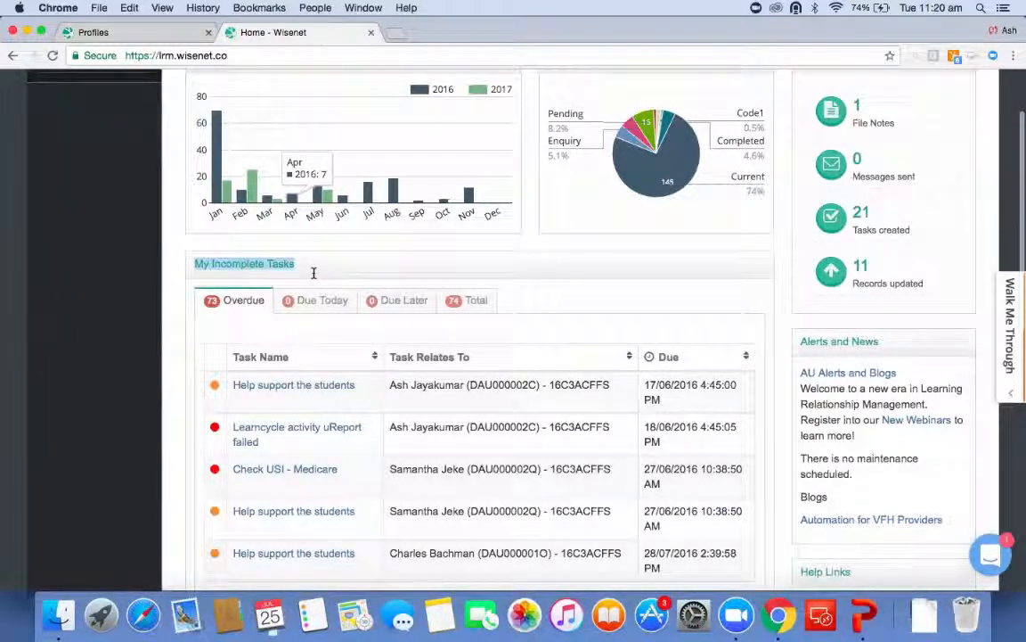
scroll(713, 268, "up", 5)
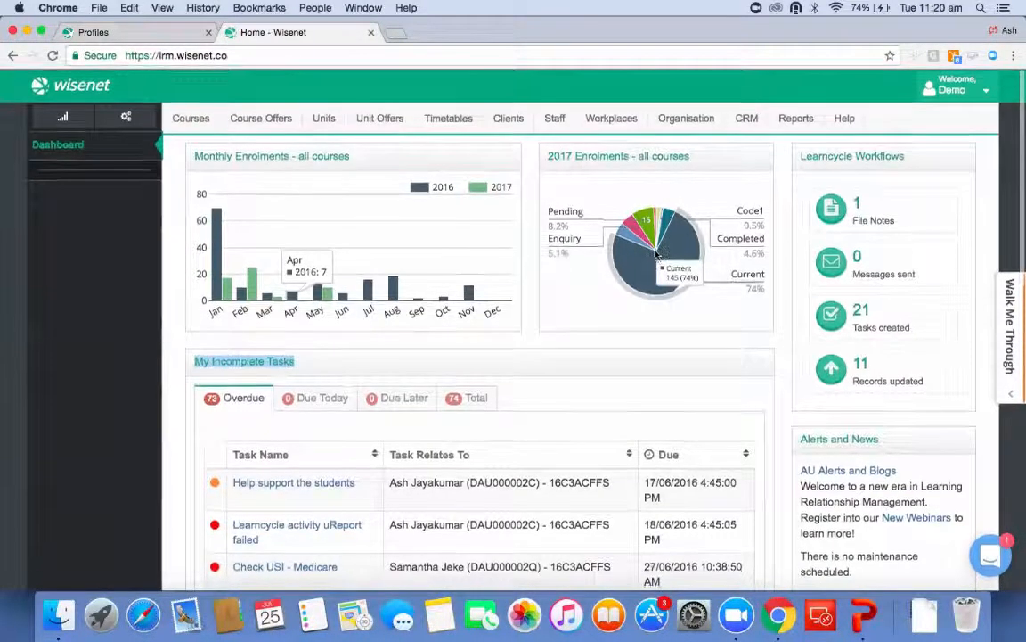
Open the Confirmation of Enrolment message template from the organisation's message templates for editing.
left_click(691, 119)
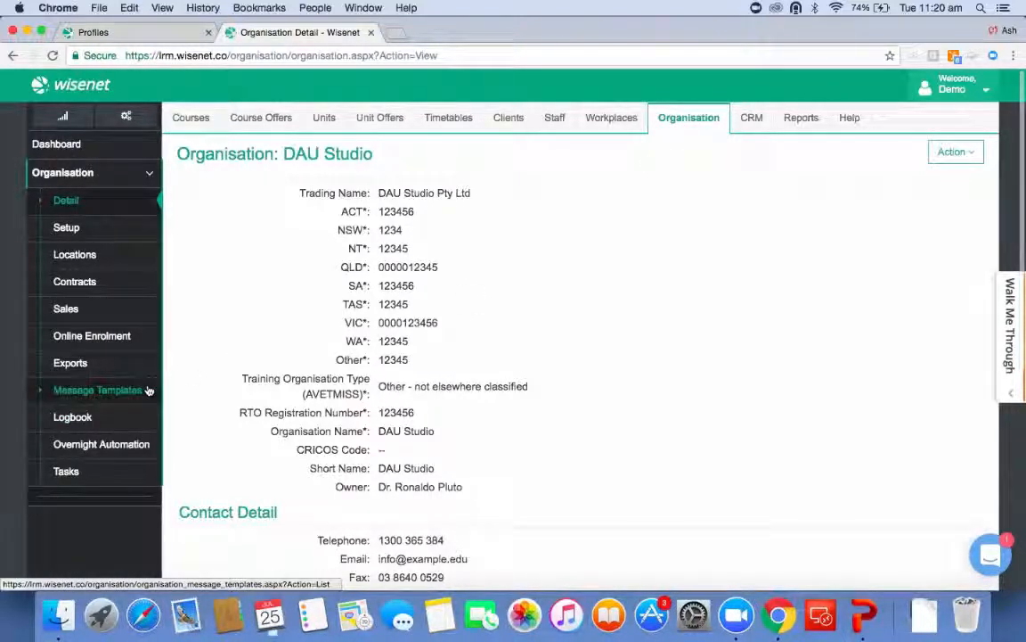
left_click(98, 390)
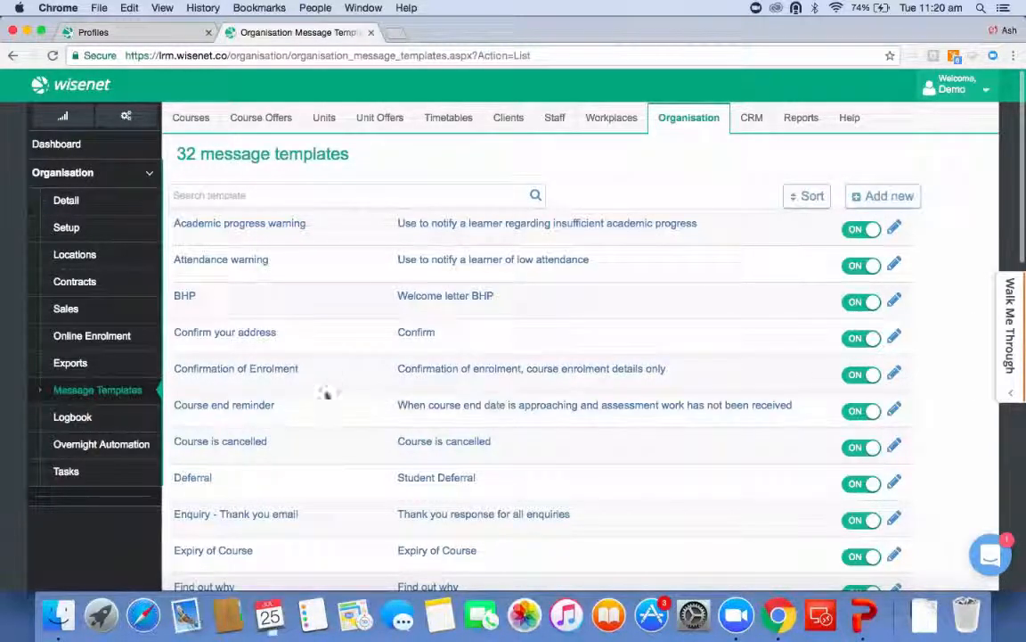
scroll(332, 373, "down", 5)
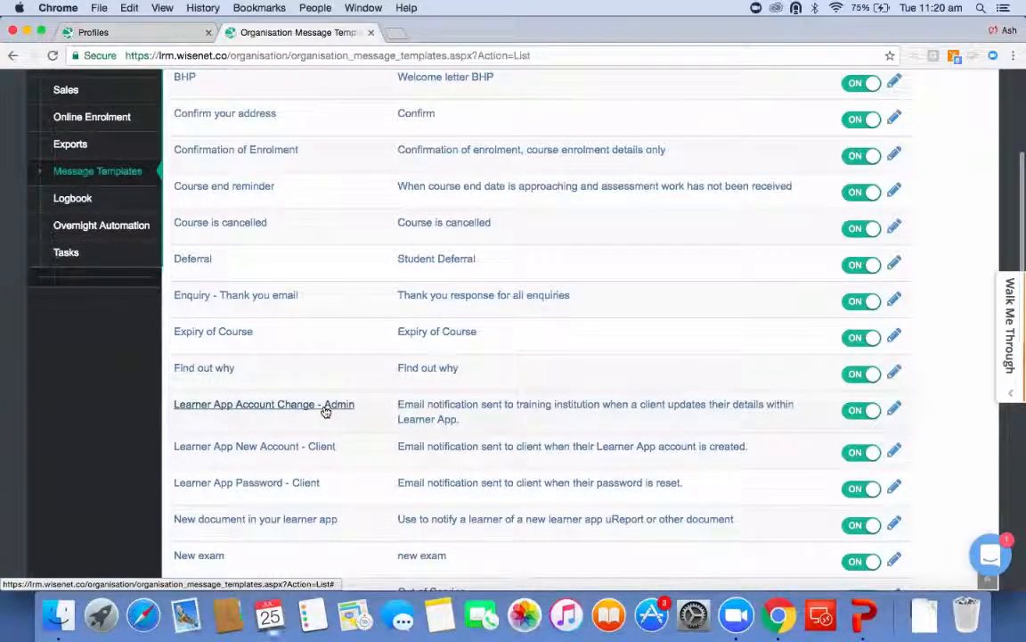
left_click(894, 157)
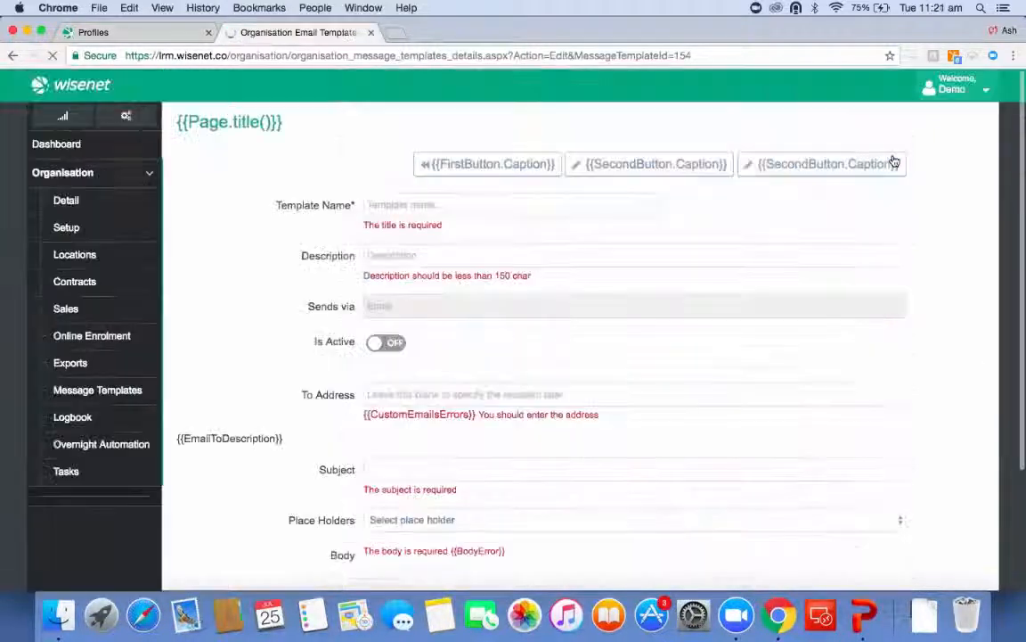
scroll(722, 362, "down", 5)
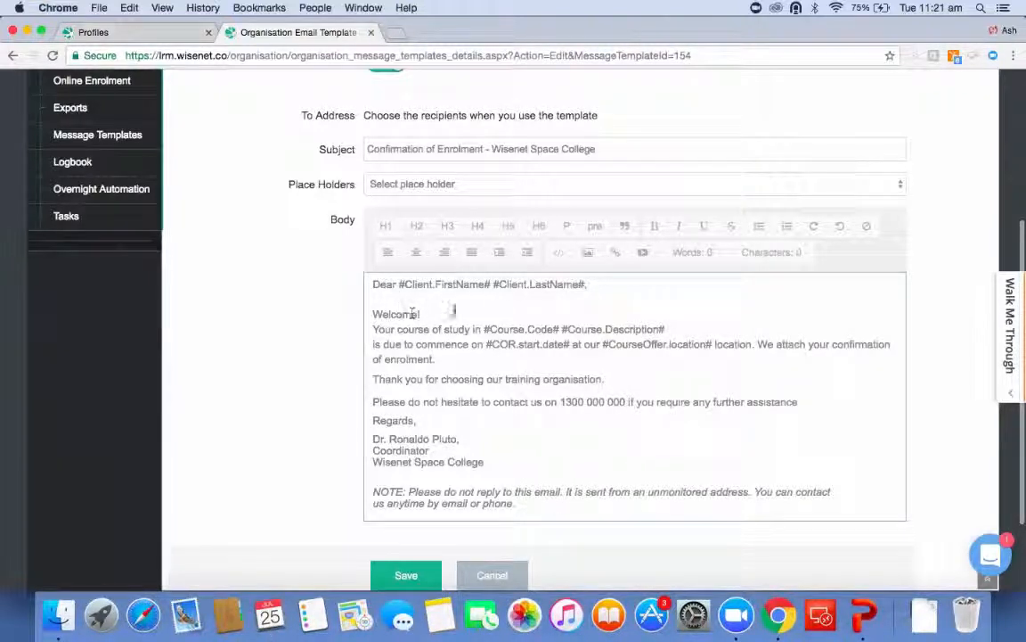
Insert the #COR.StartDate# placeholder before #Course.Code# in the body's course sentence, separated by a space.
left_click(480, 329)
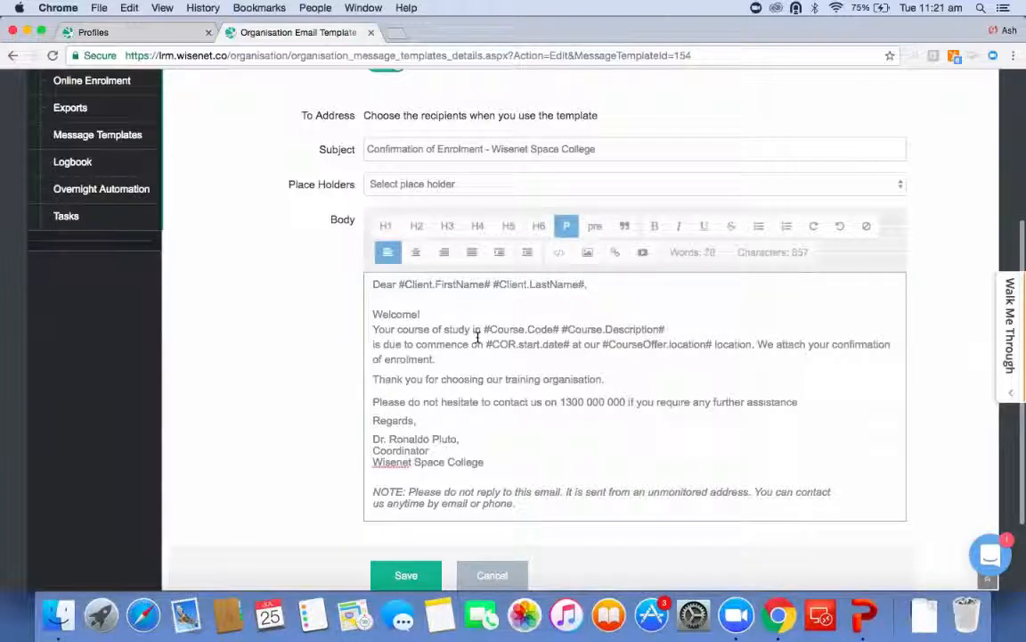
left_click_drag(483, 329, 676, 327)
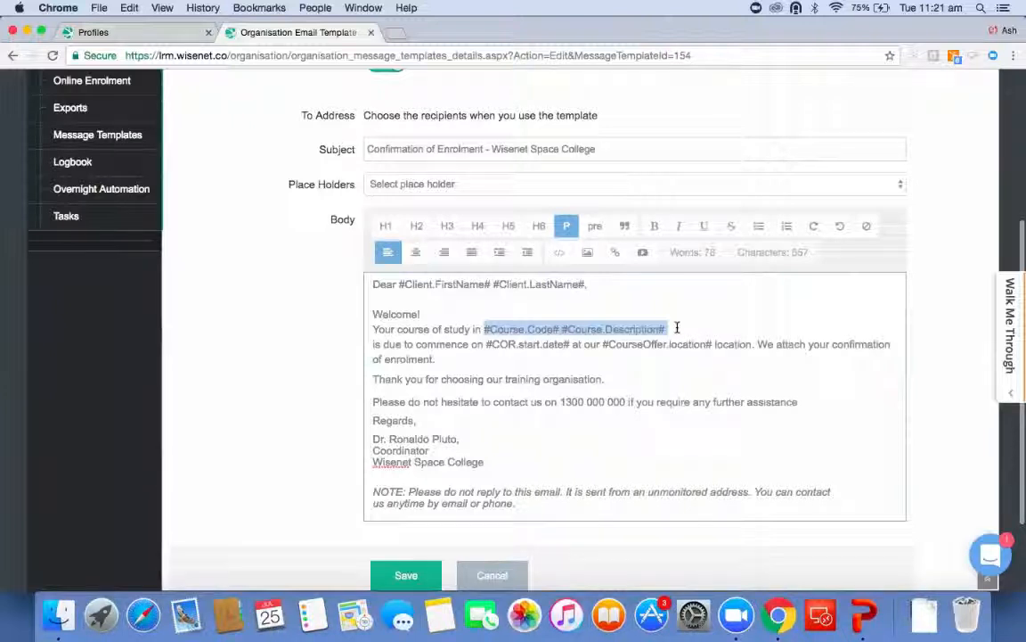
left_click(468, 185)
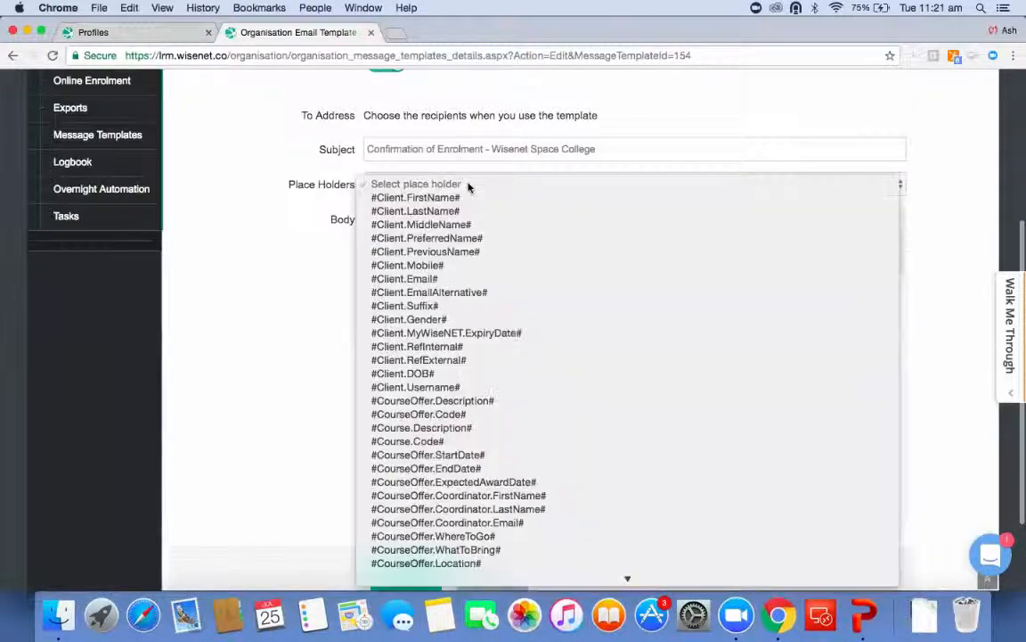
scroll(438, 409, "down", 10)
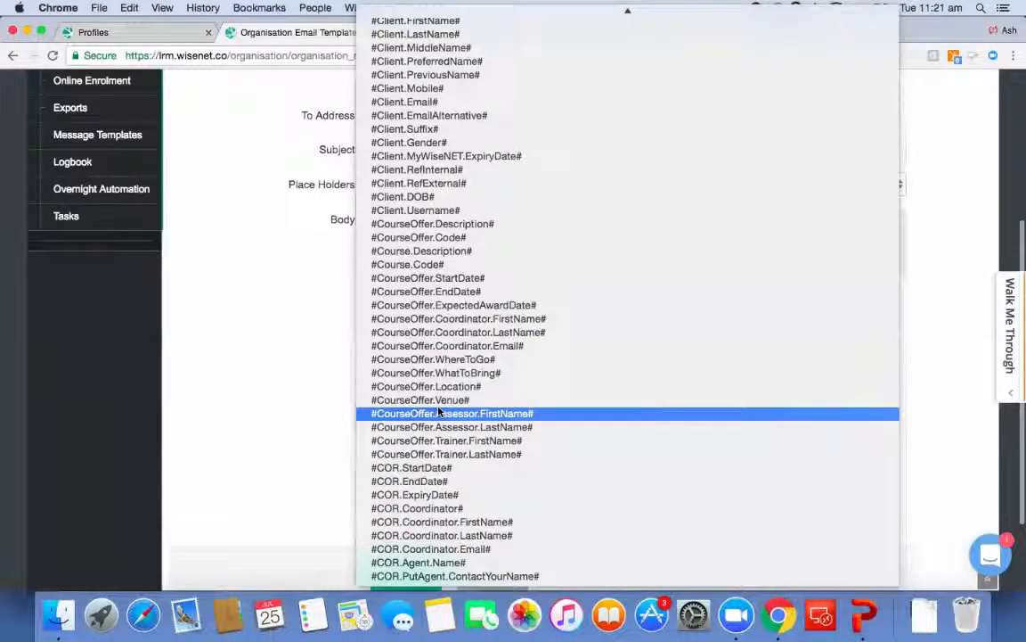
left_click(436, 465)
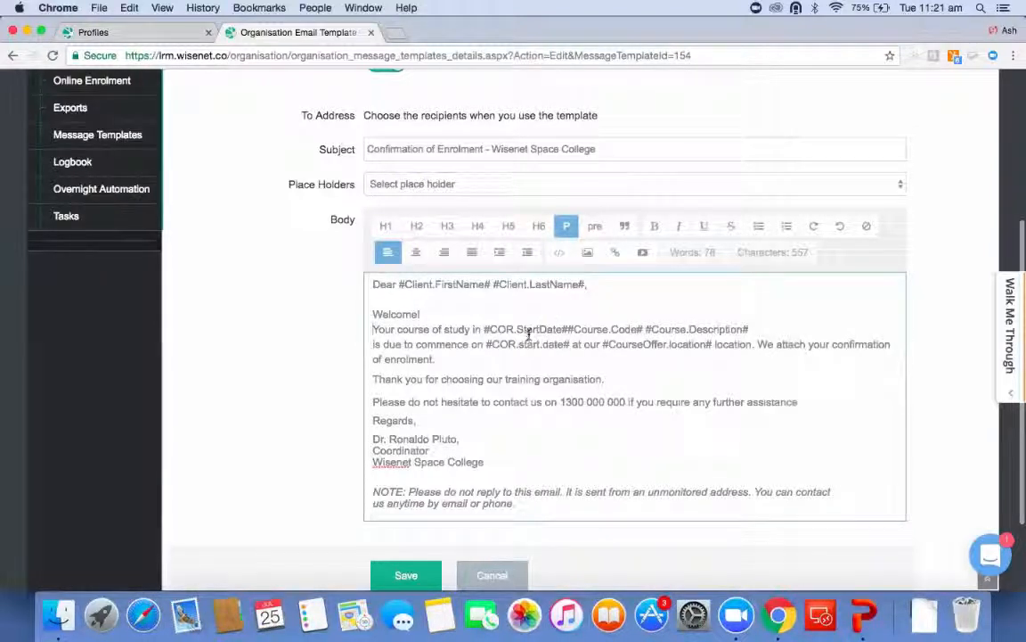
left_click(565, 329)
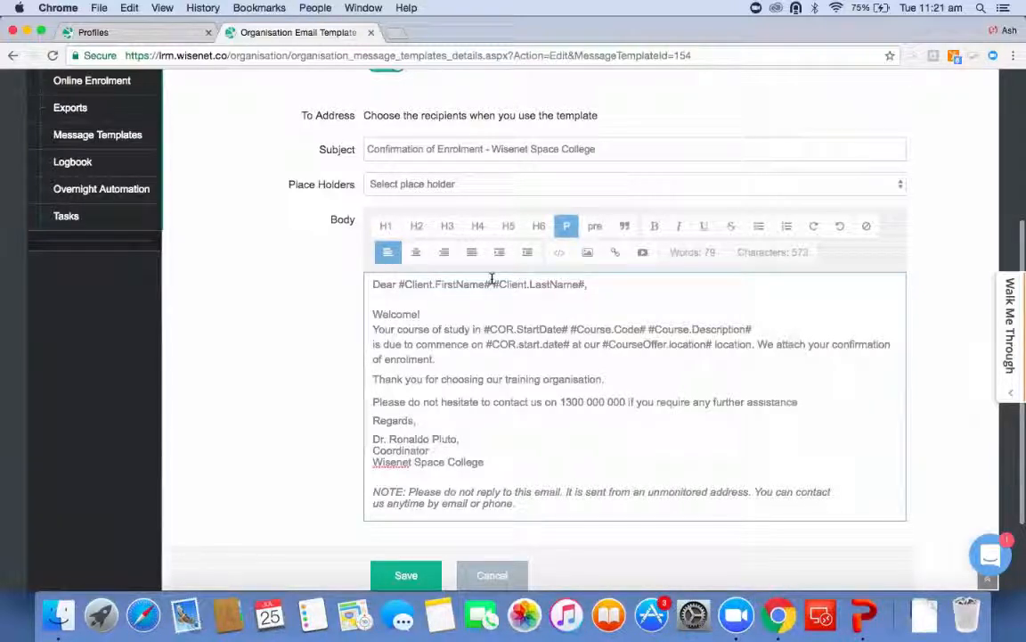
Insert the #Client.MiddleName# placeholder between the first and last name placeholders in the greeting.
left_click(491, 283)
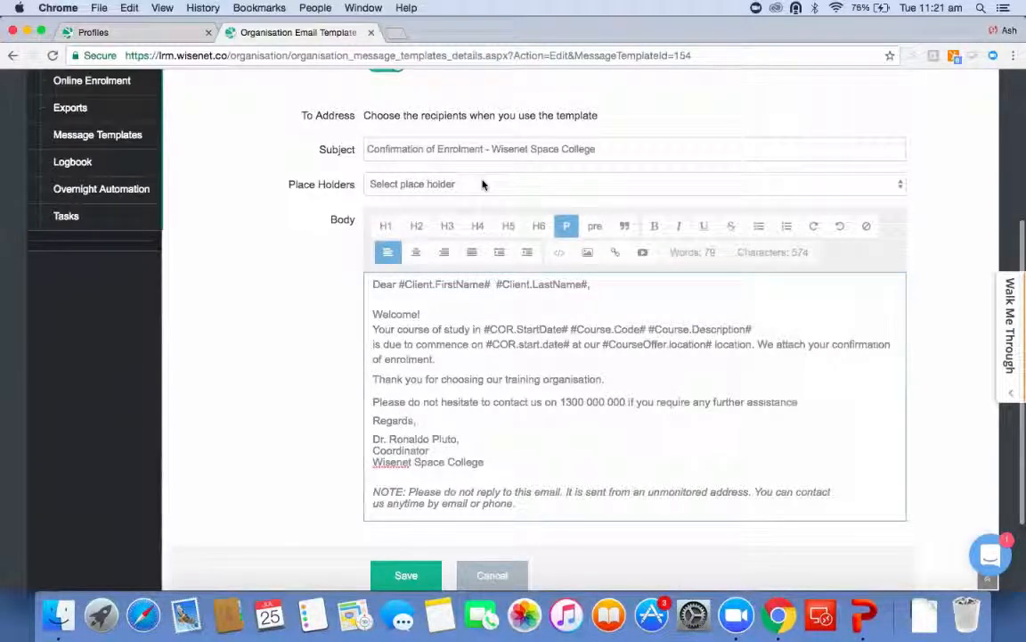
left_click(435, 183)
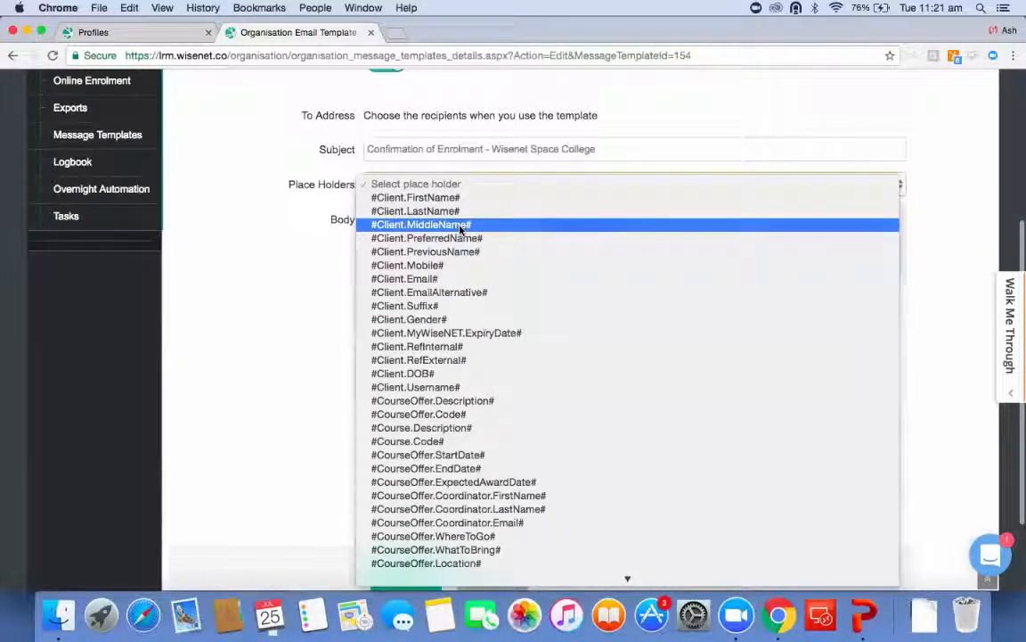
left_click(460, 229)
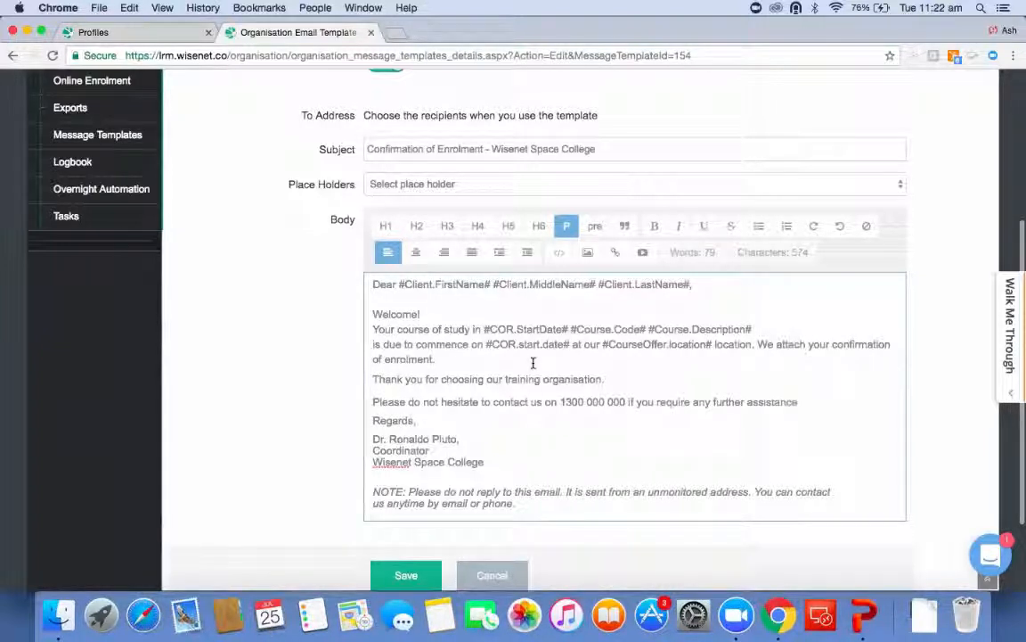
Try to add a link to the words 'training organisation' in the thank-you sentence.
left_click_drag(505, 379, 600, 379)
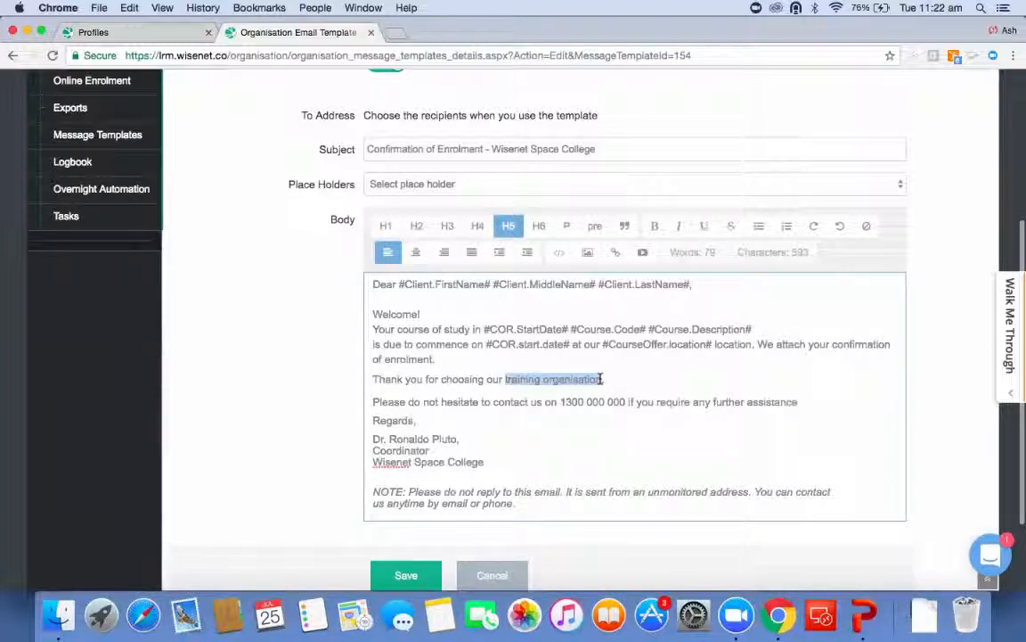
left_click(618, 253)
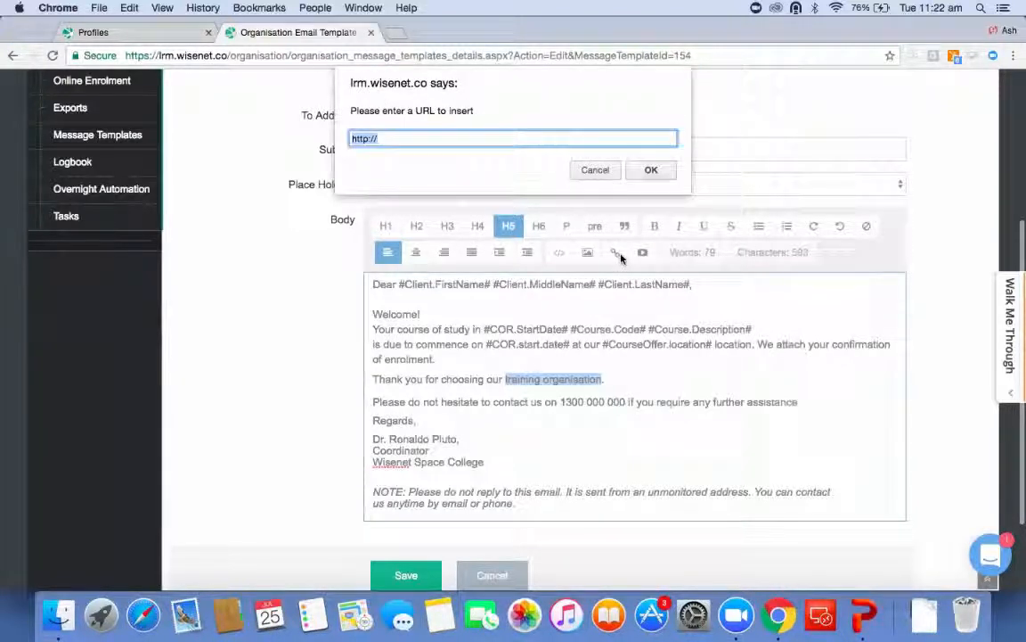
left_click(648, 170)
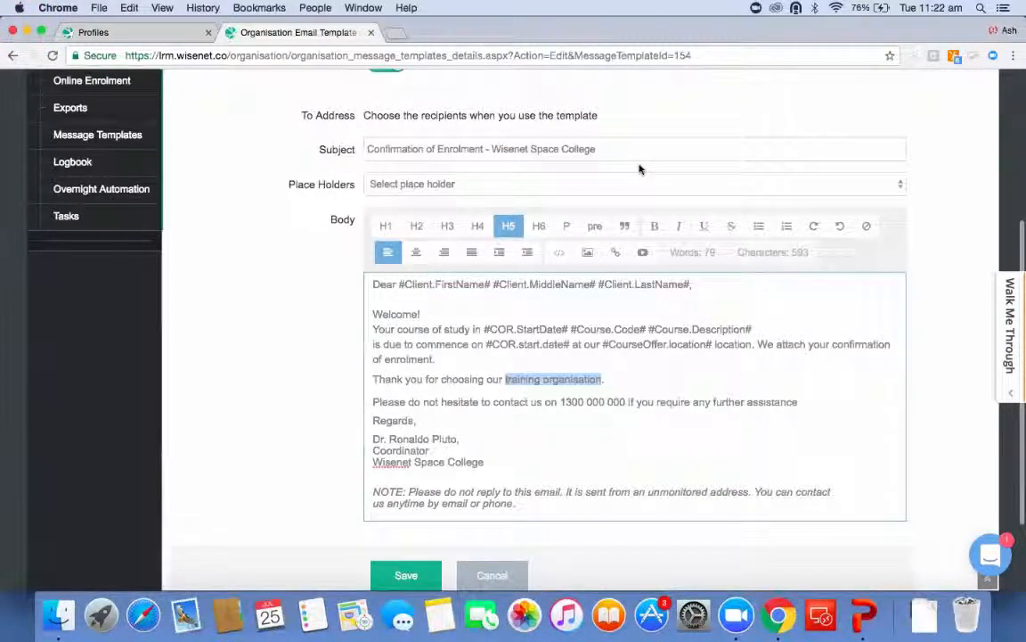
Add an empty line below 'Regards,' in the body to hold a logo image.
left_click(429, 425)
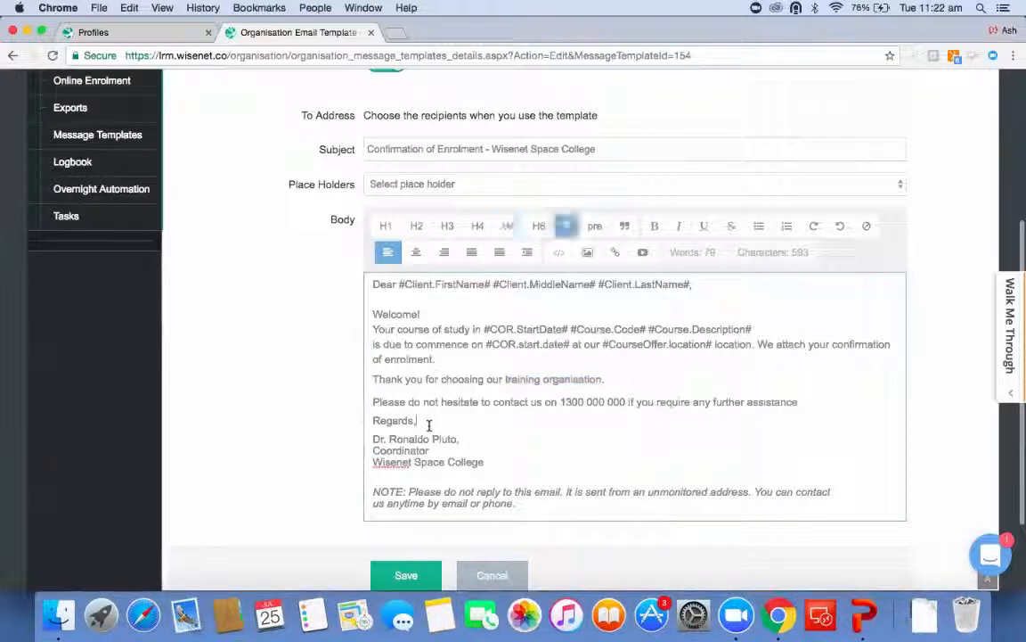
key("Return")
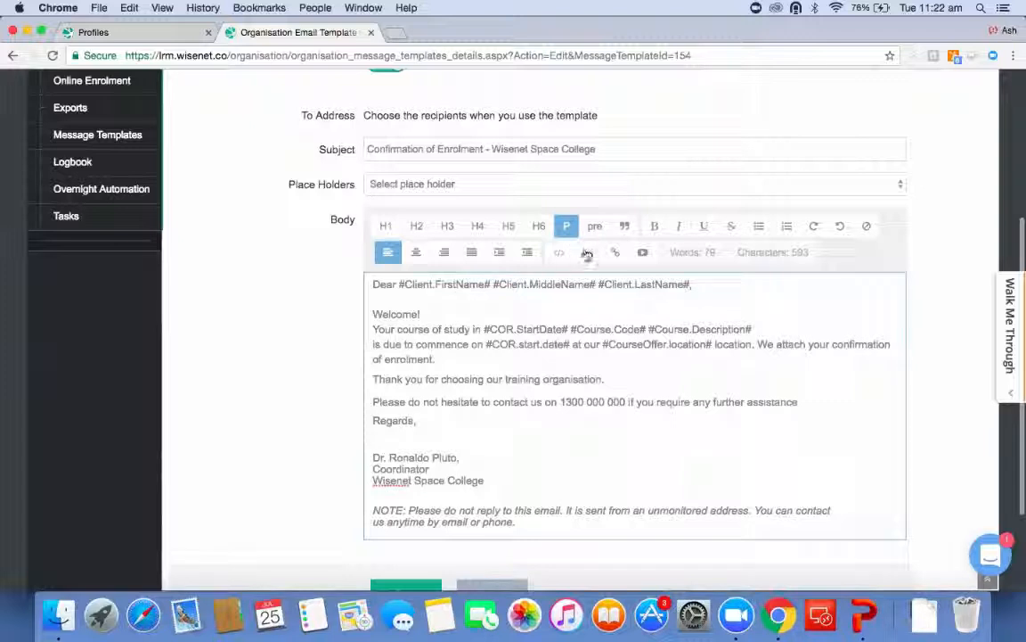
left_click(587, 255)
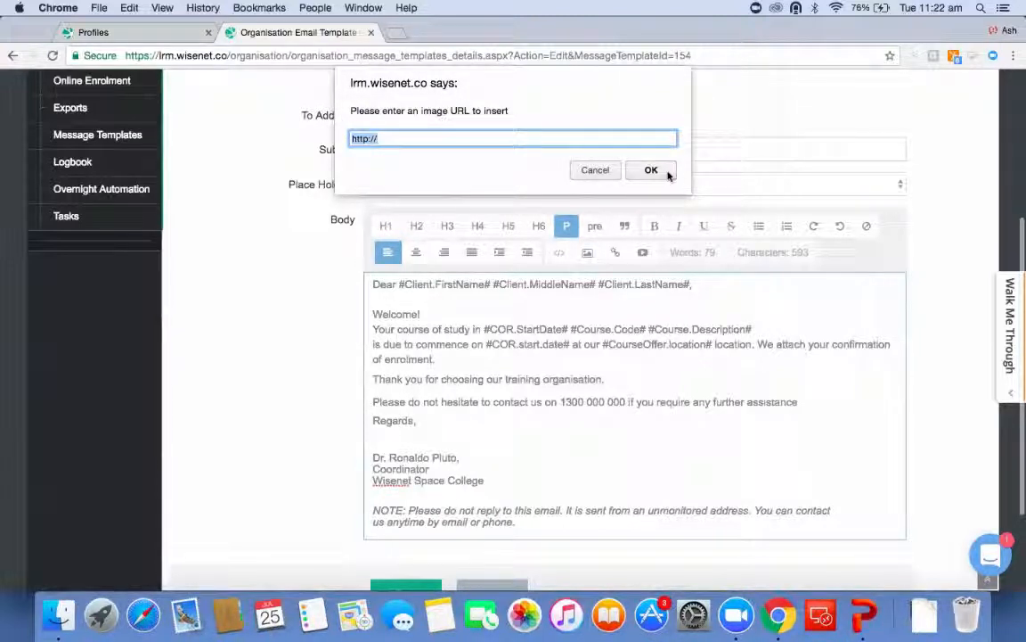
Open wisenet.co in a new tab and copy the Wisenet logo's image address.
left_click(395, 36)
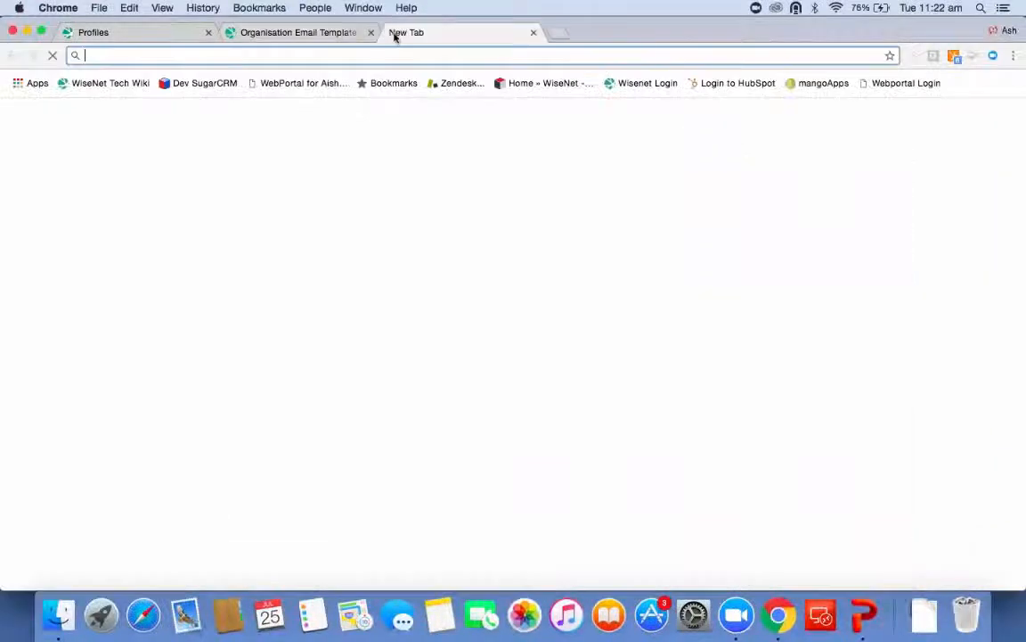
type("wisenet.")
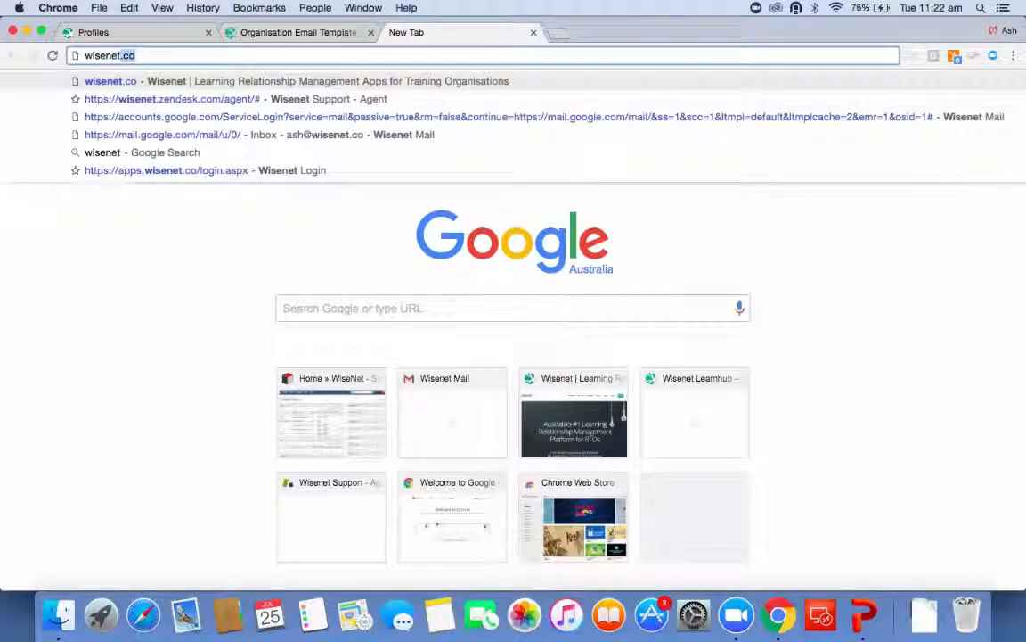
key("Return")
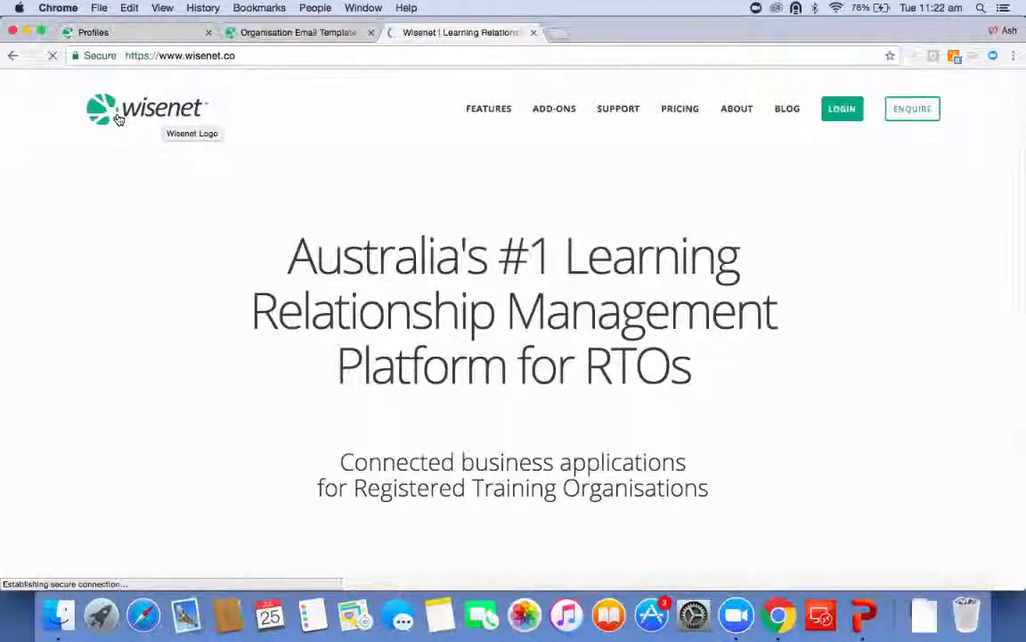
right_click(118, 115)
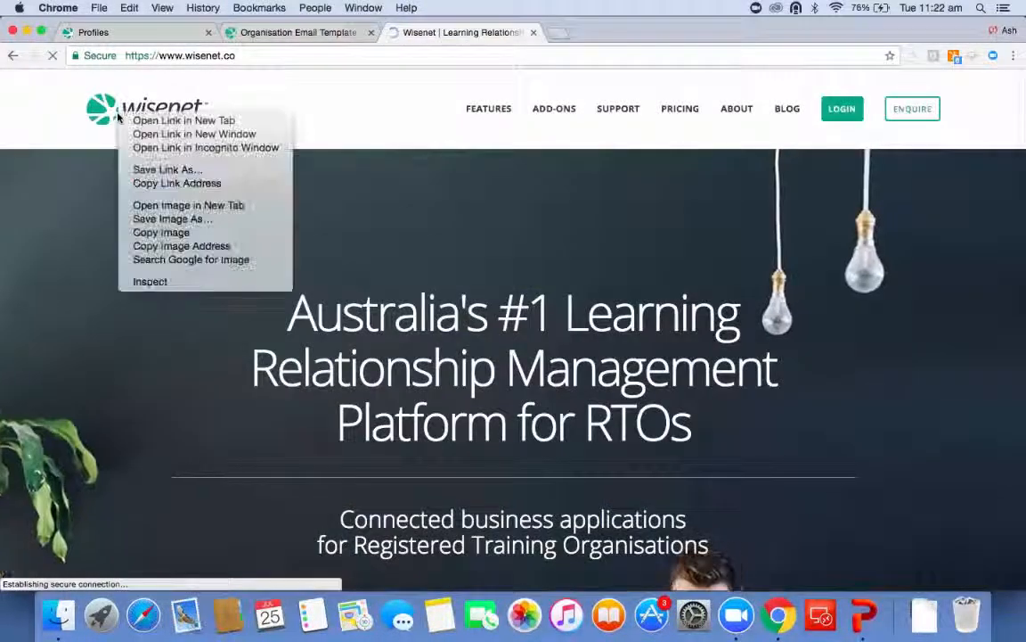
left_click(163, 247)
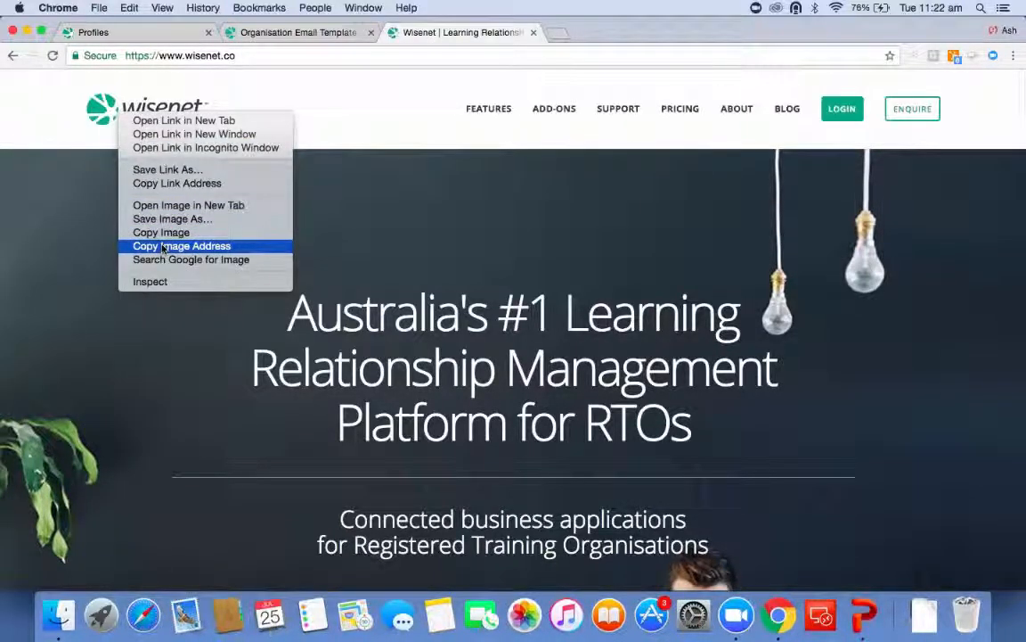
Insert the Wisenet logo below 'Regards,' in the template body using the copied image URL.
left_click(252, 34)
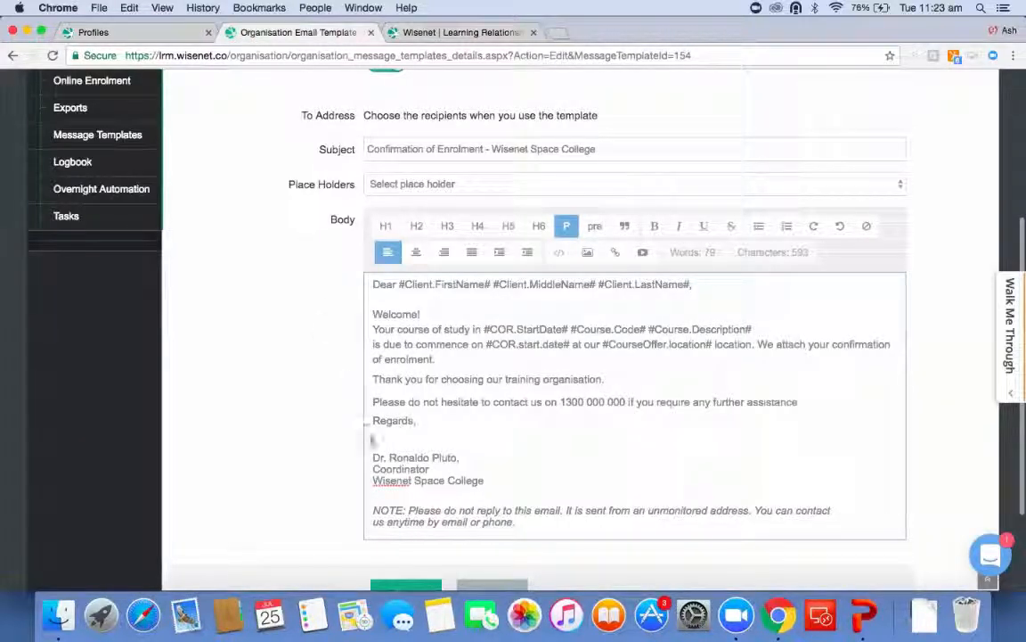
left_click(585, 254)
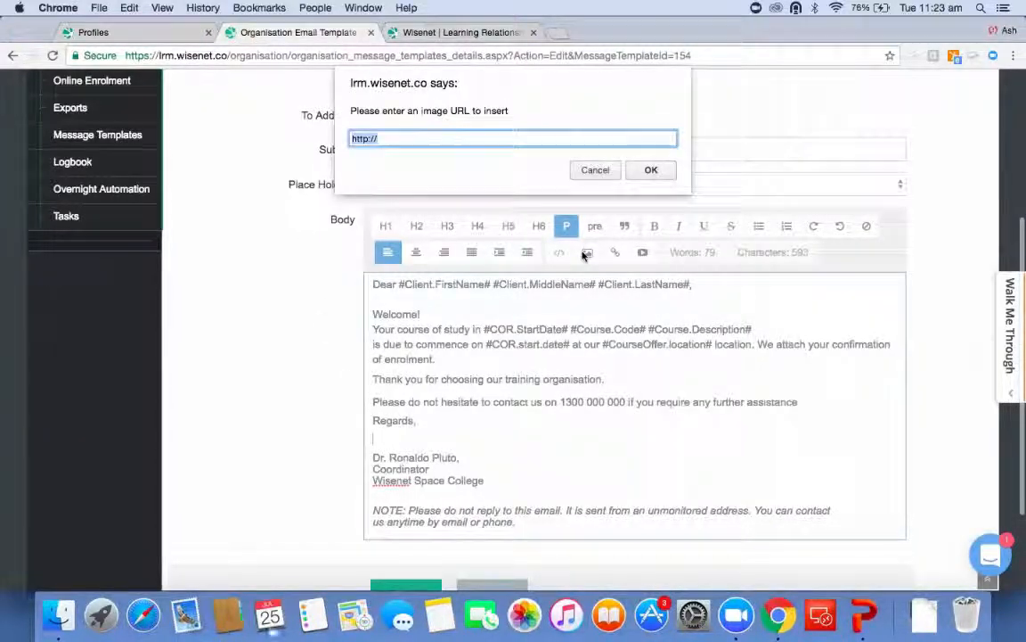
key("super+v")
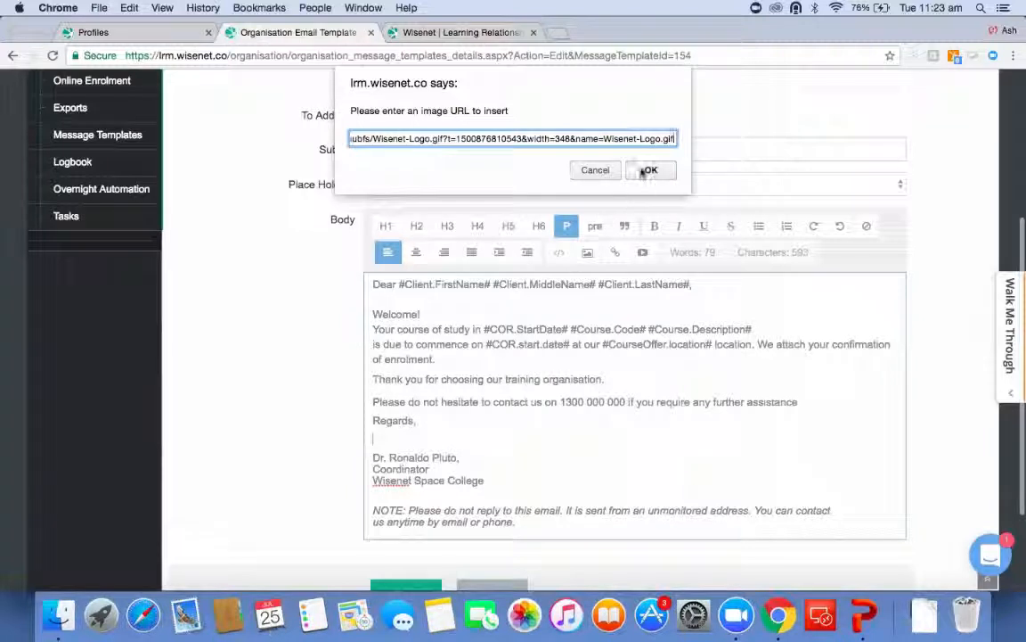
left_click(650, 169)
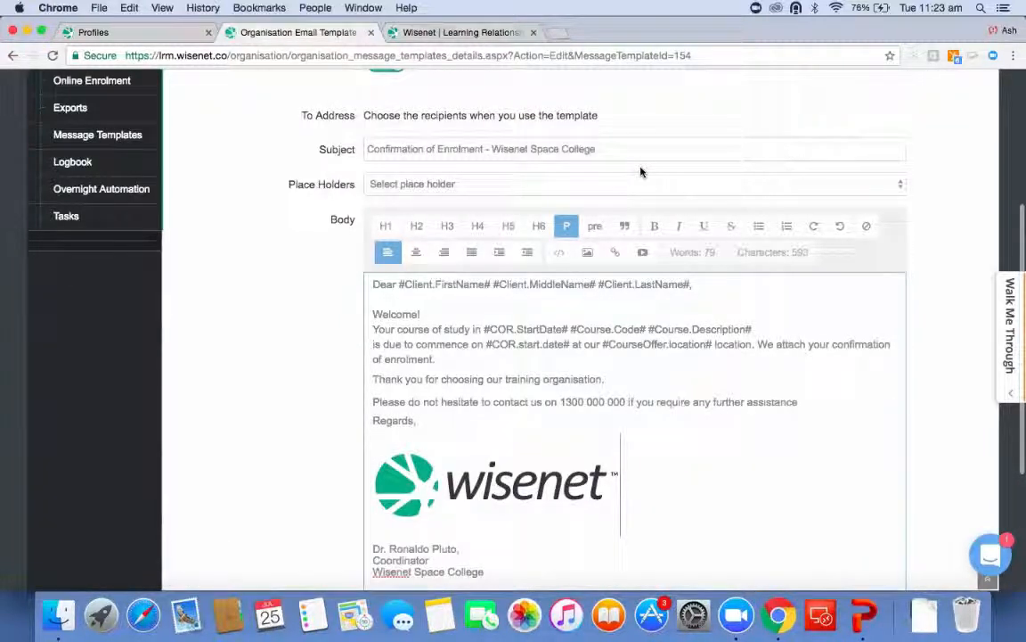
Examine the inserted logo's size and alignment options in the body.
left_click(577, 529)
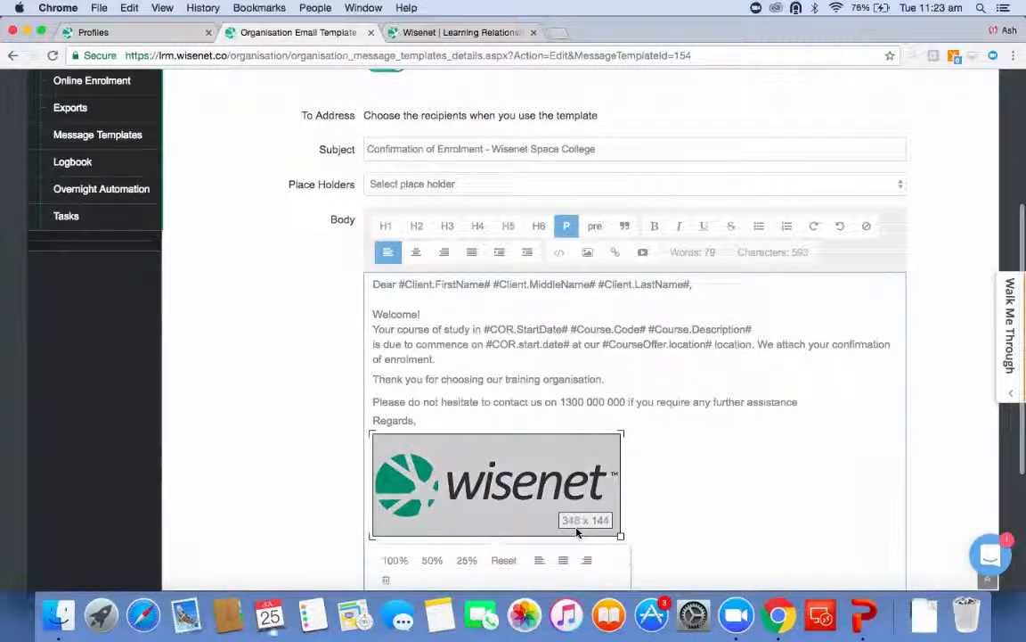
left_click(470, 419)
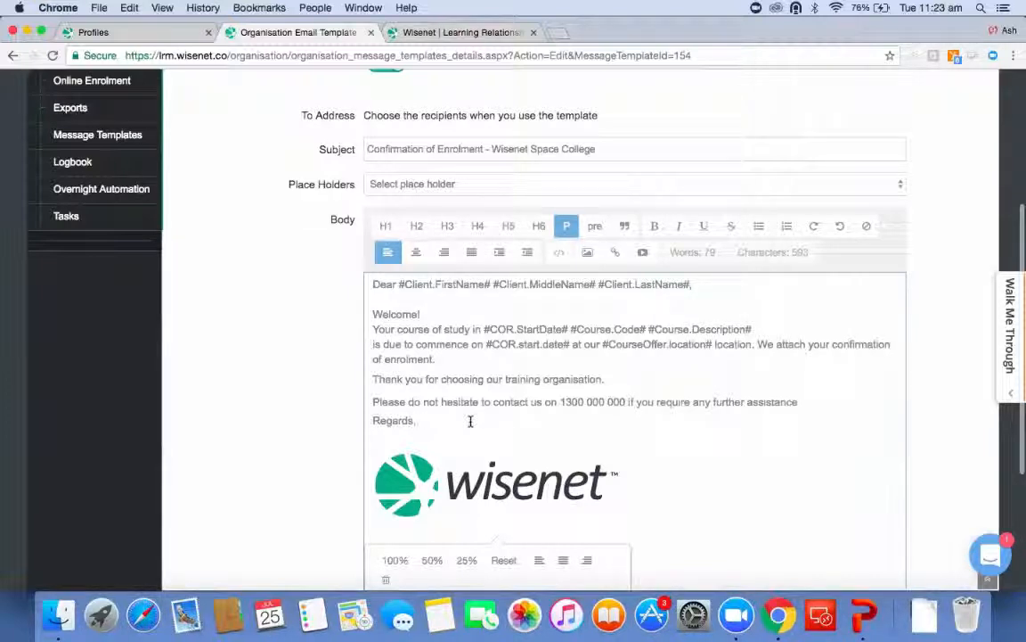
left_click(471, 421)
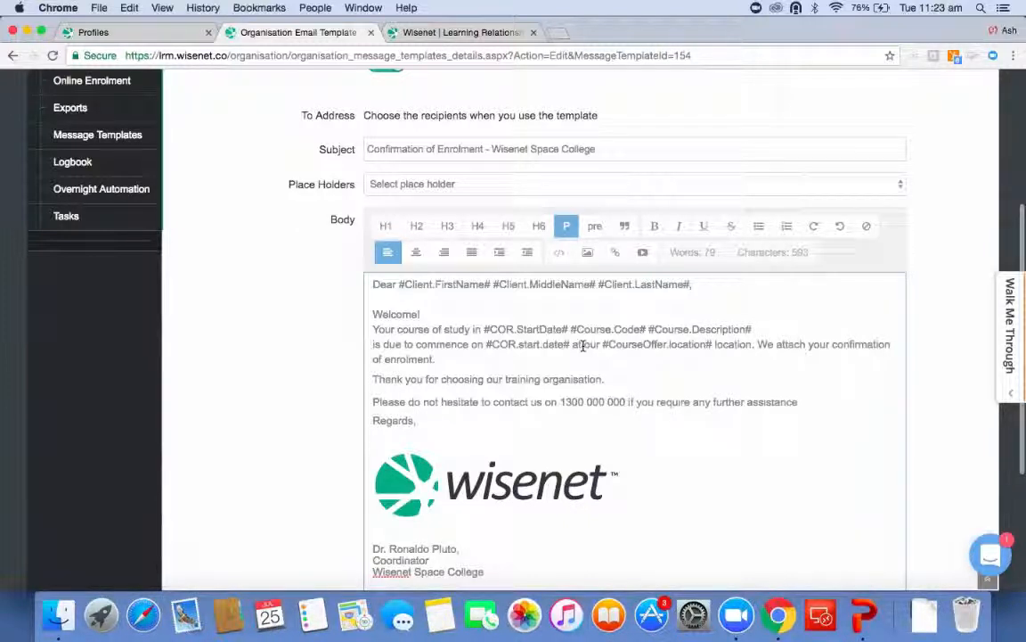
scroll(583, 345, "down", 3)
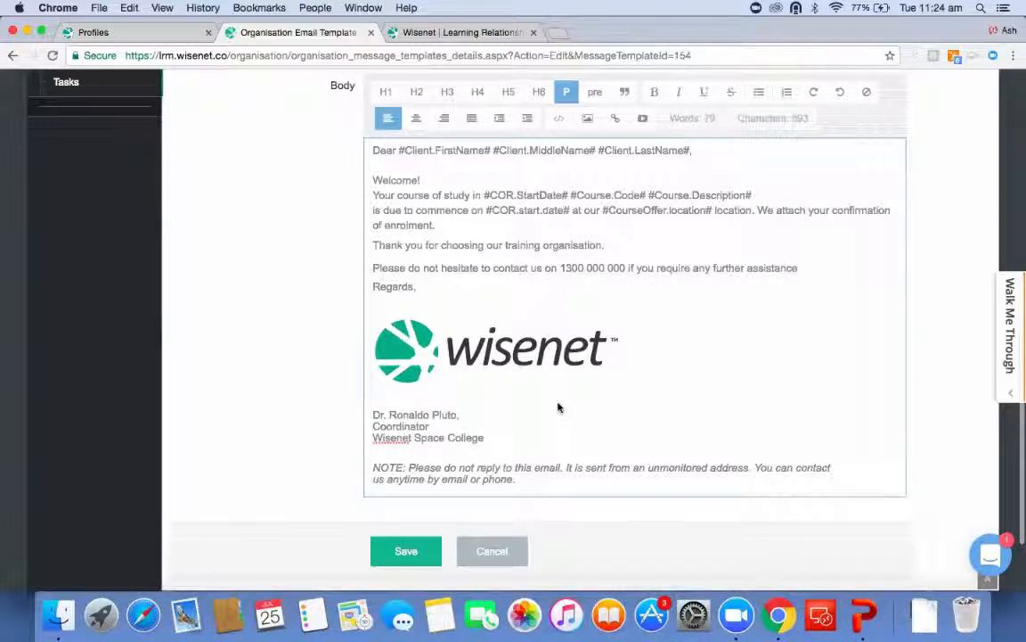
left_click(587, 118)
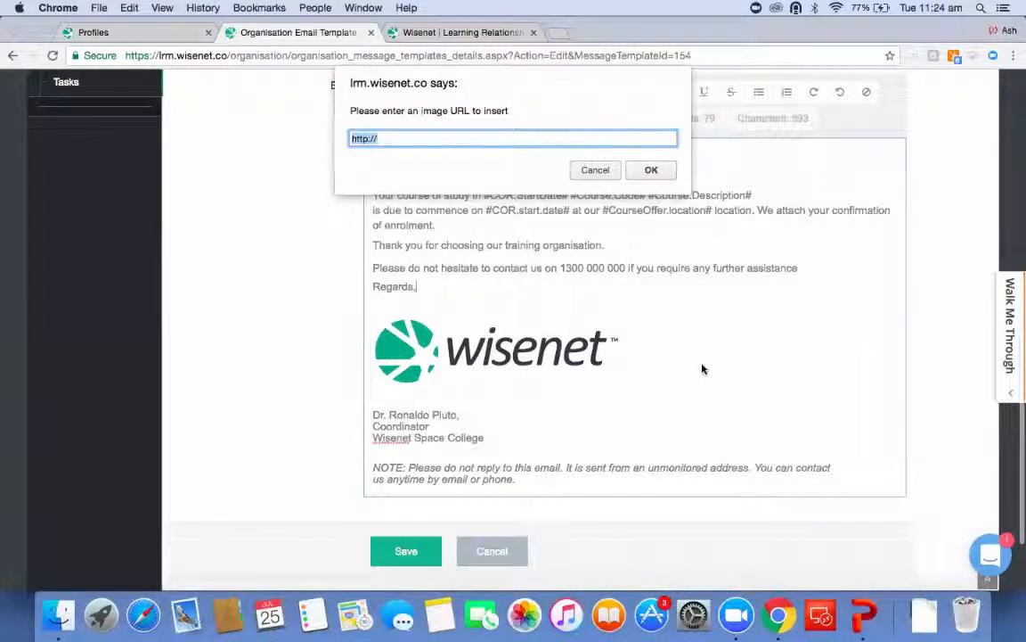
left_click(596, 170)
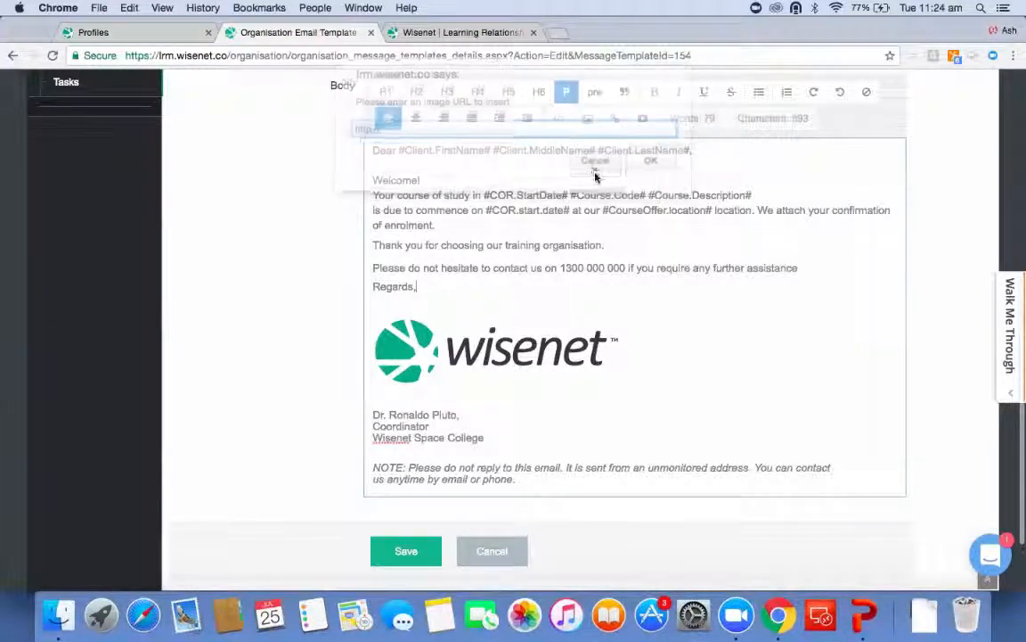
left_click(530, 372)
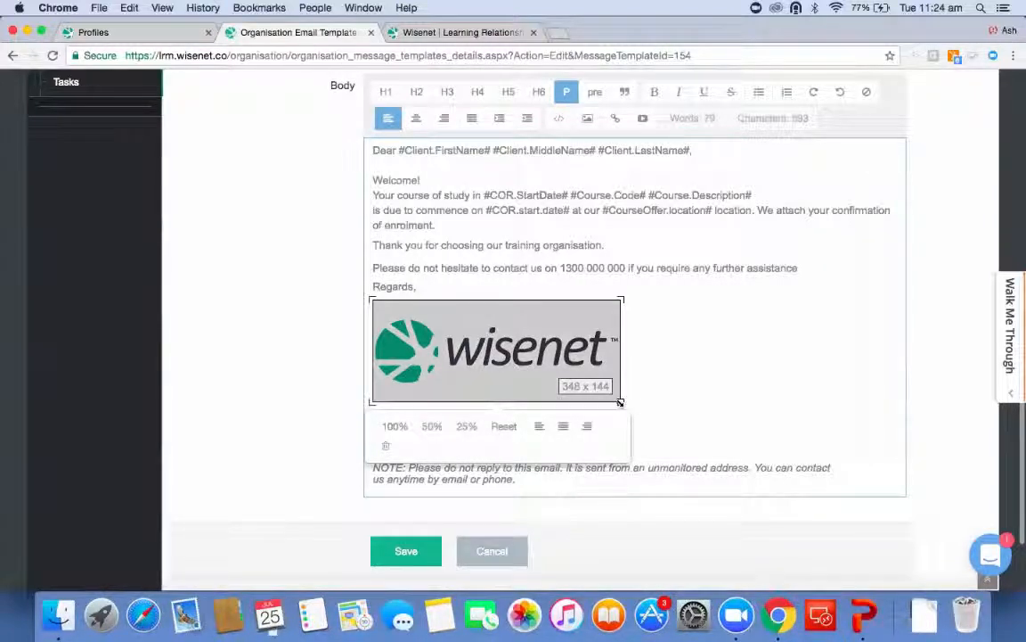
left_click(694, 417)
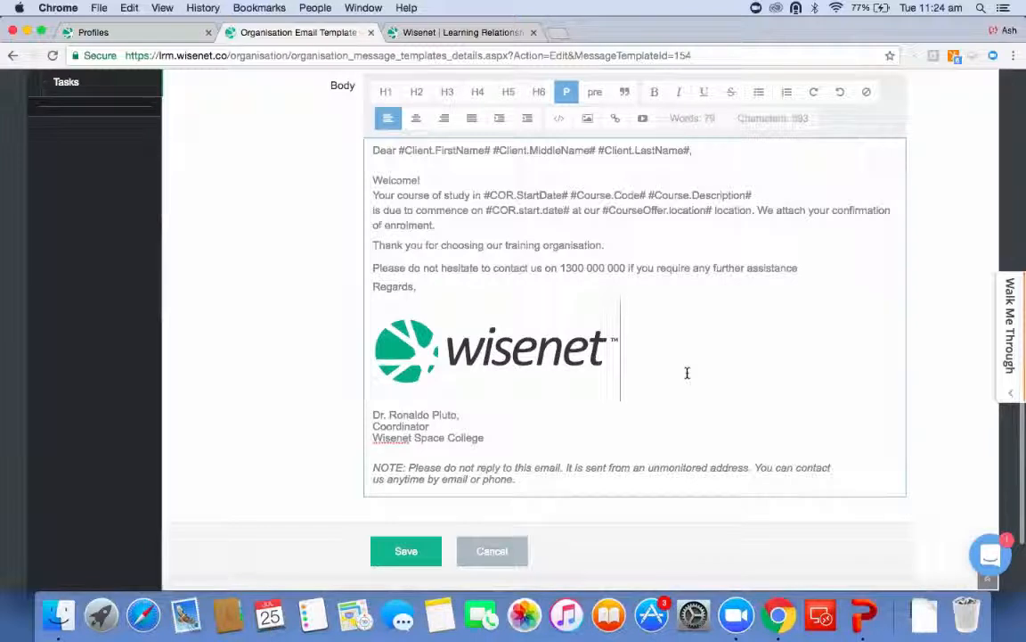
Open My Account in the Wisenet portal and show the DAU Studio profile's settings.
left_click(165, 32)
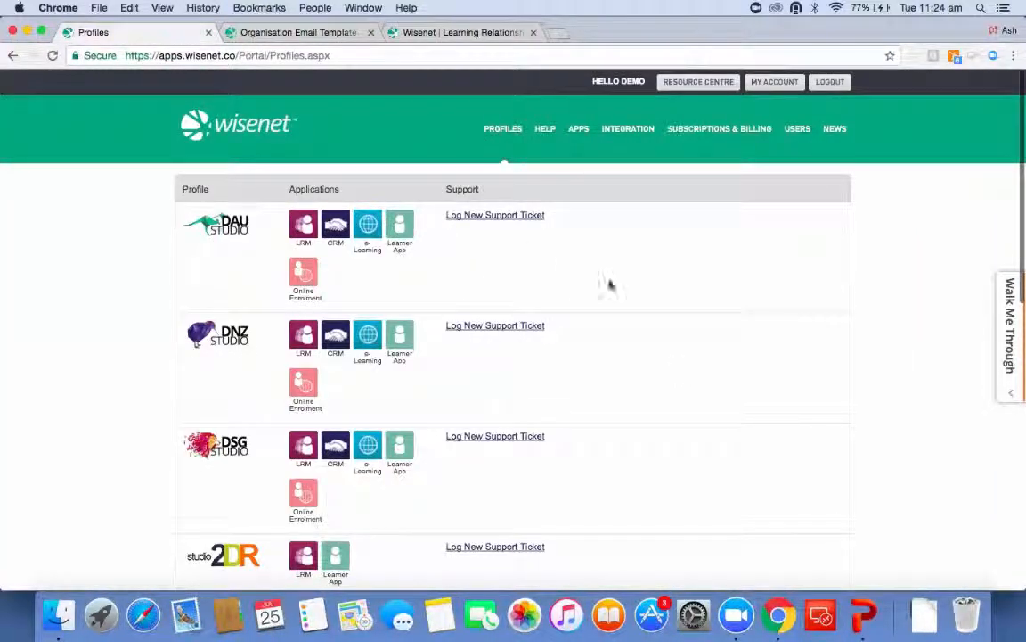
left_click(775, 82)
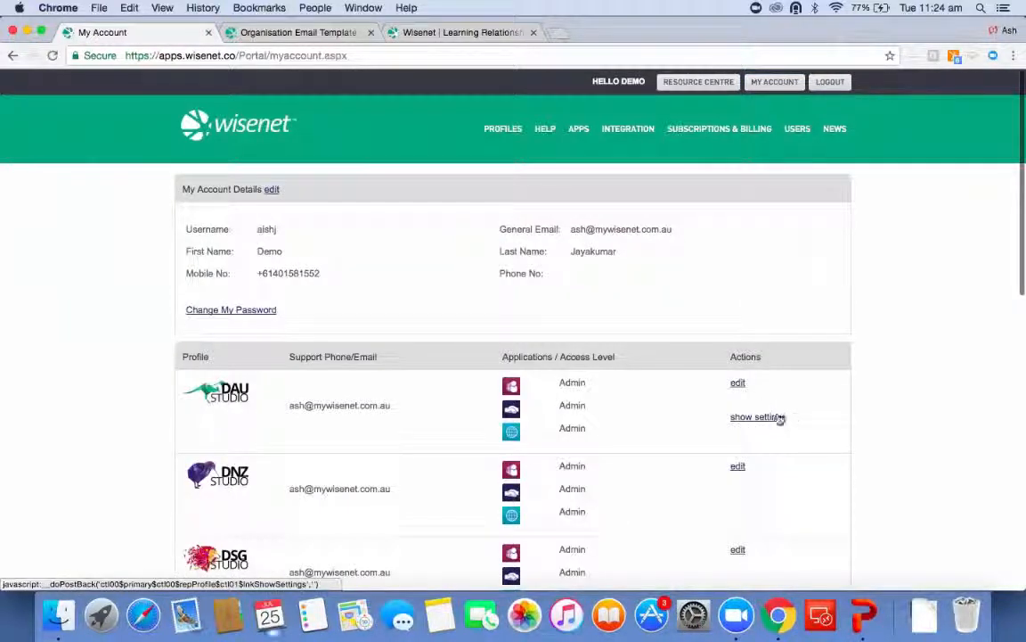
left_click(773, 417)
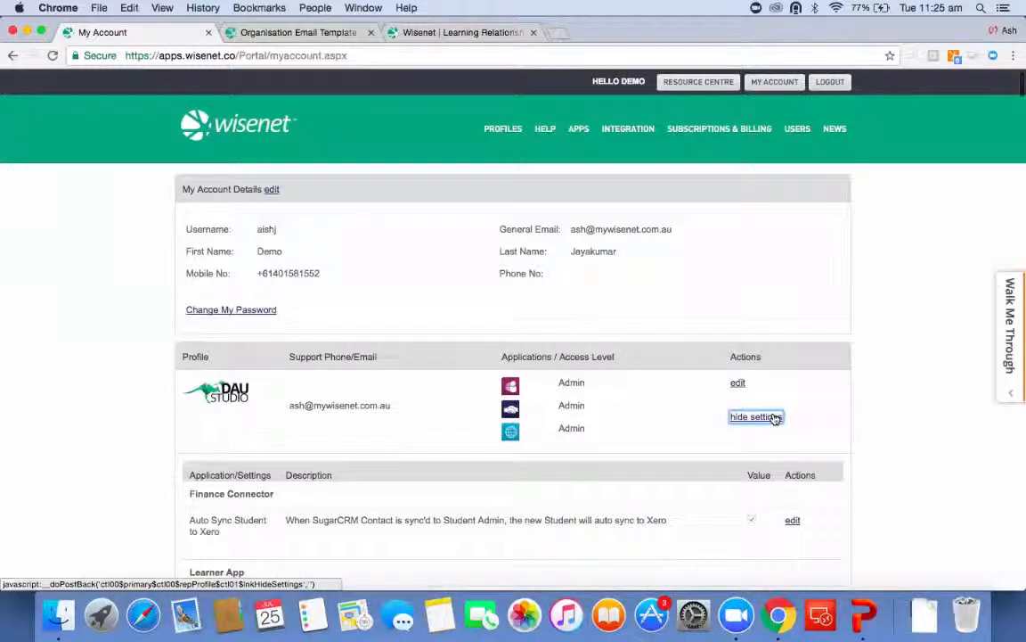
Search the profile settings for the notification email options.
key("super+f")
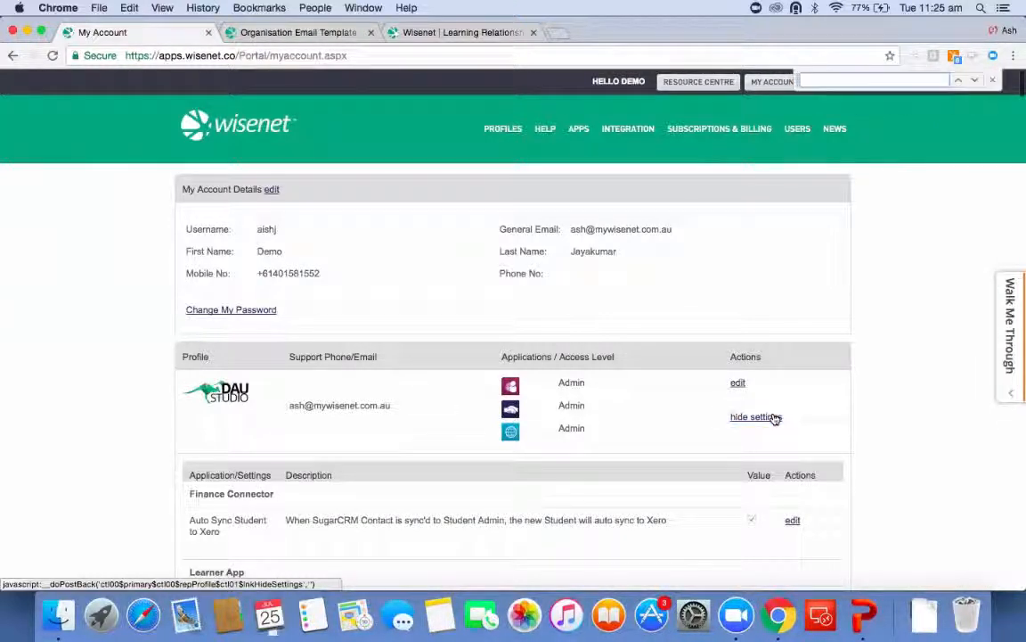
type("notificat")
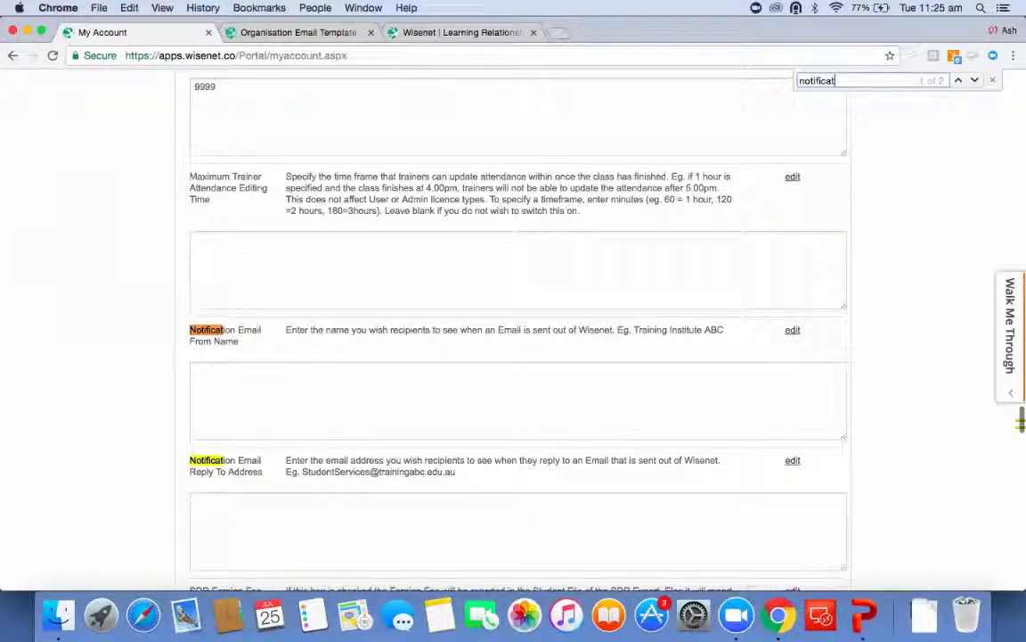
type("ion")
scroll(649, 474, "down", 3)
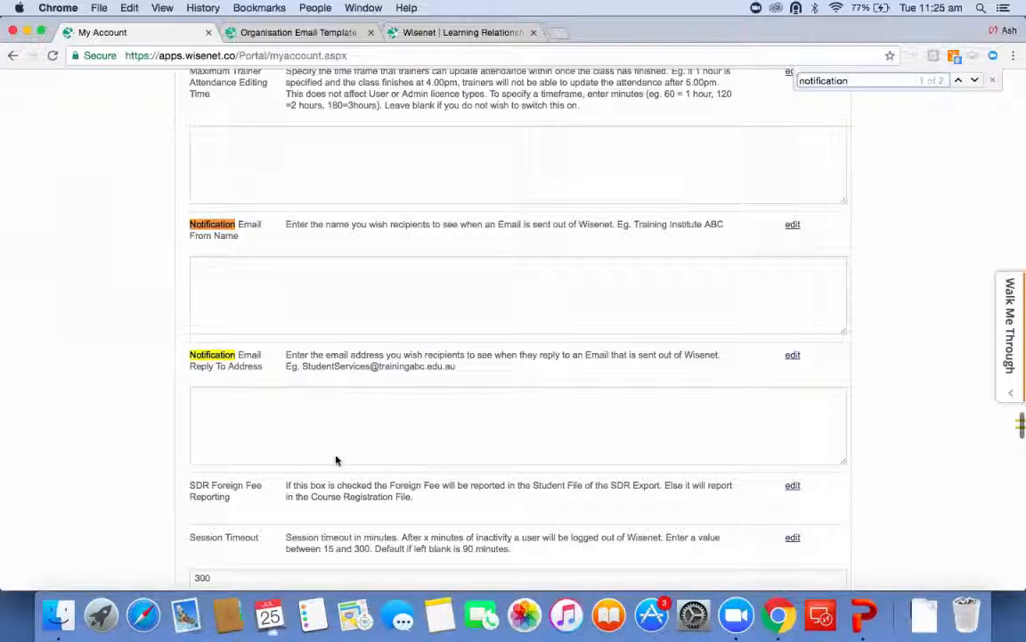
left_click_drag(302, 367, 478, 362)
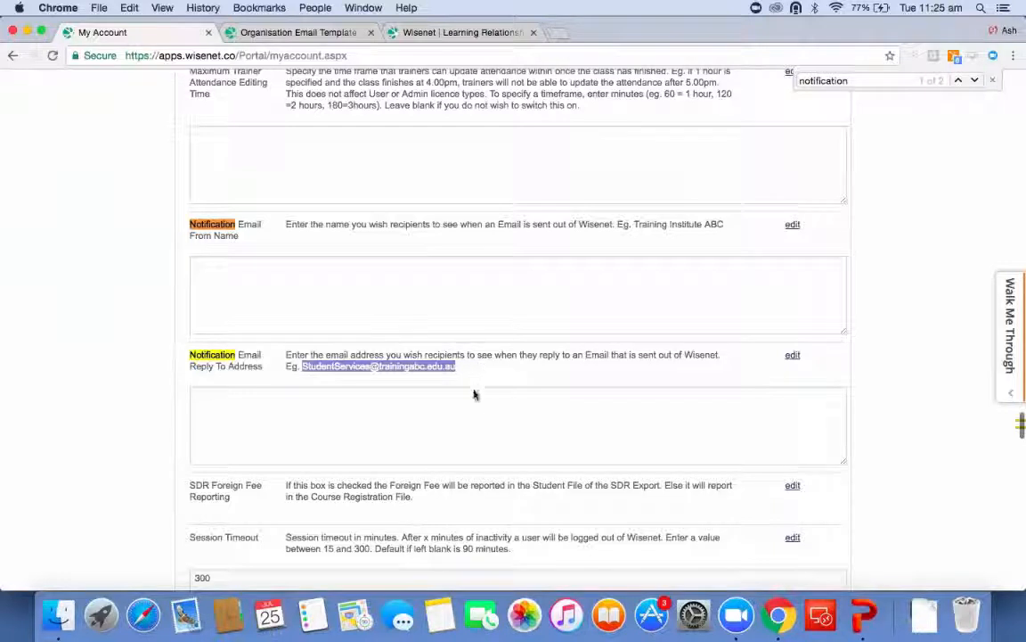
left_click(475, 392)
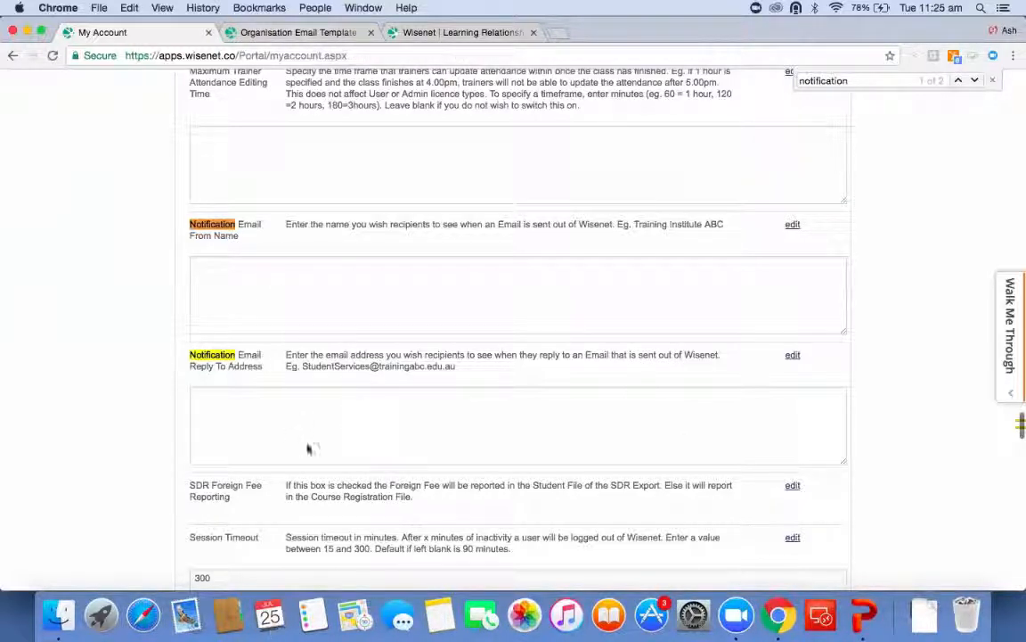
Return to the template editor and go back to the organisation's message templates list.
left_click(295, 33)
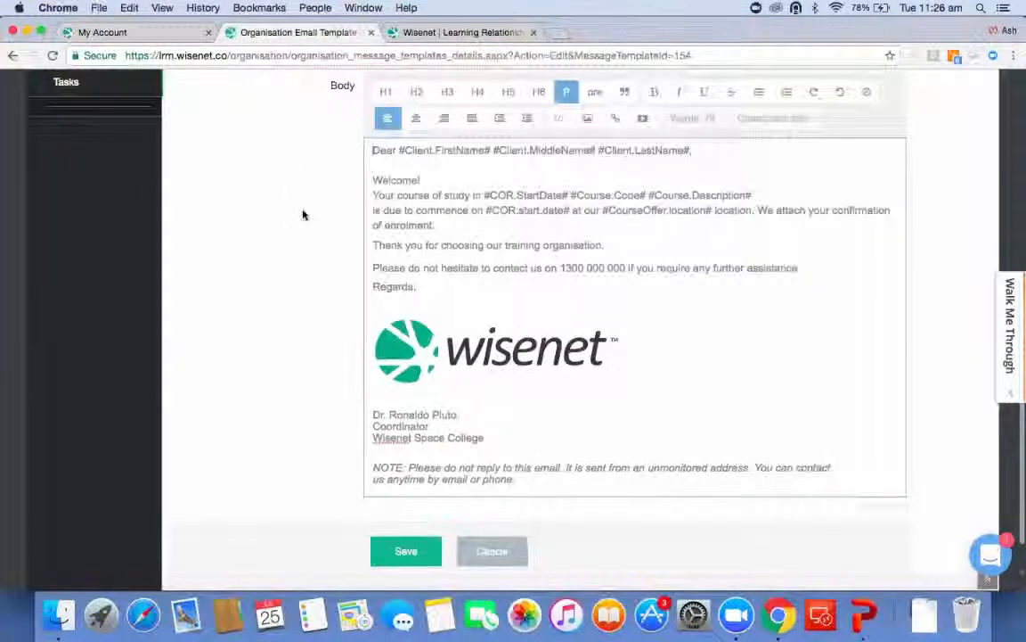
scroll(303, 215, "down", 1)
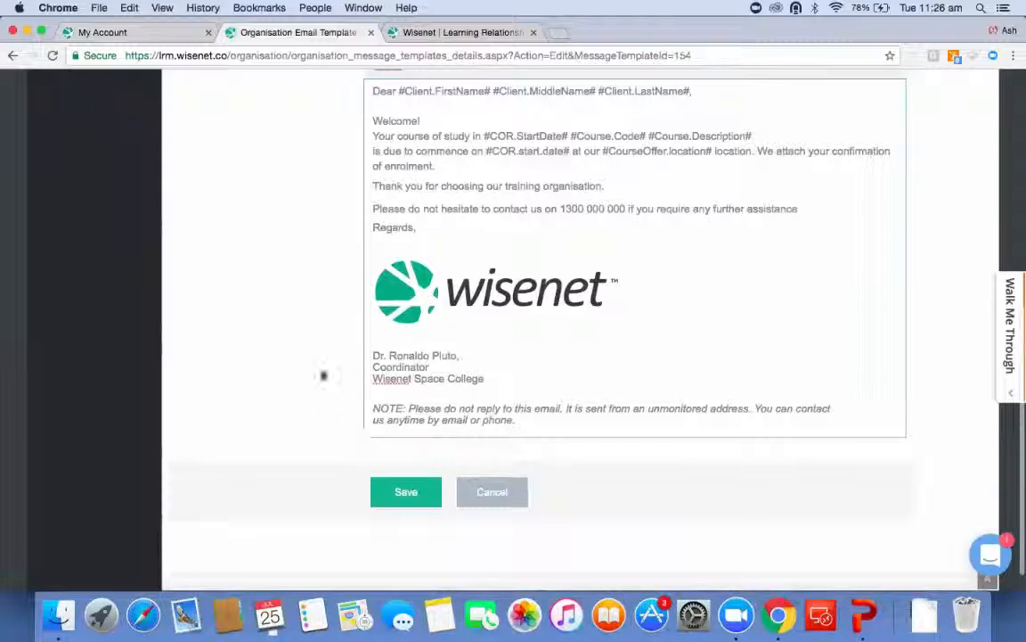
scroll(320, 375, "up", 5)
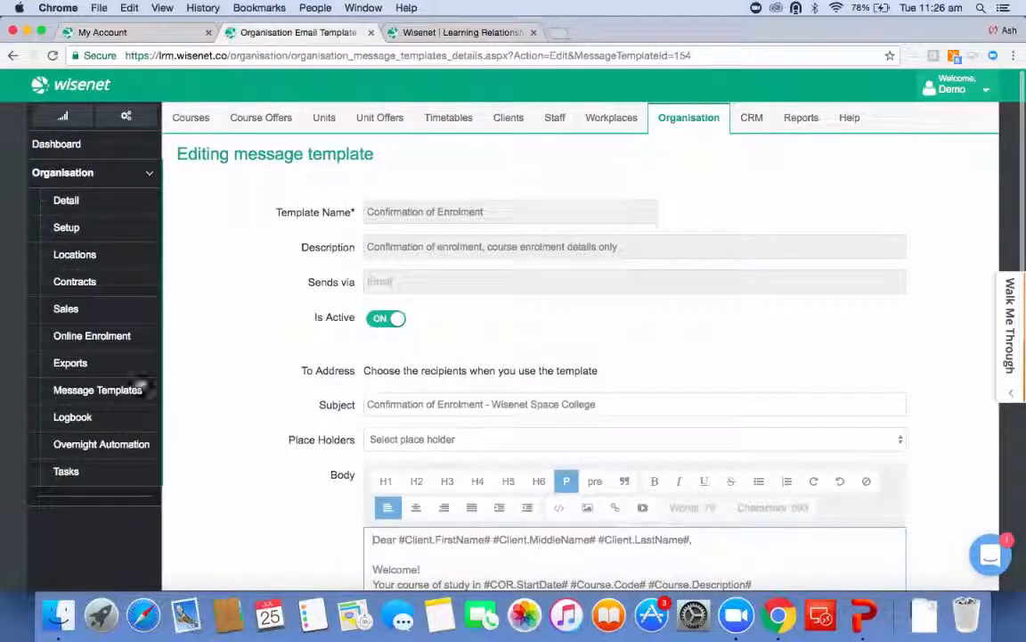
left_click(132, 389)
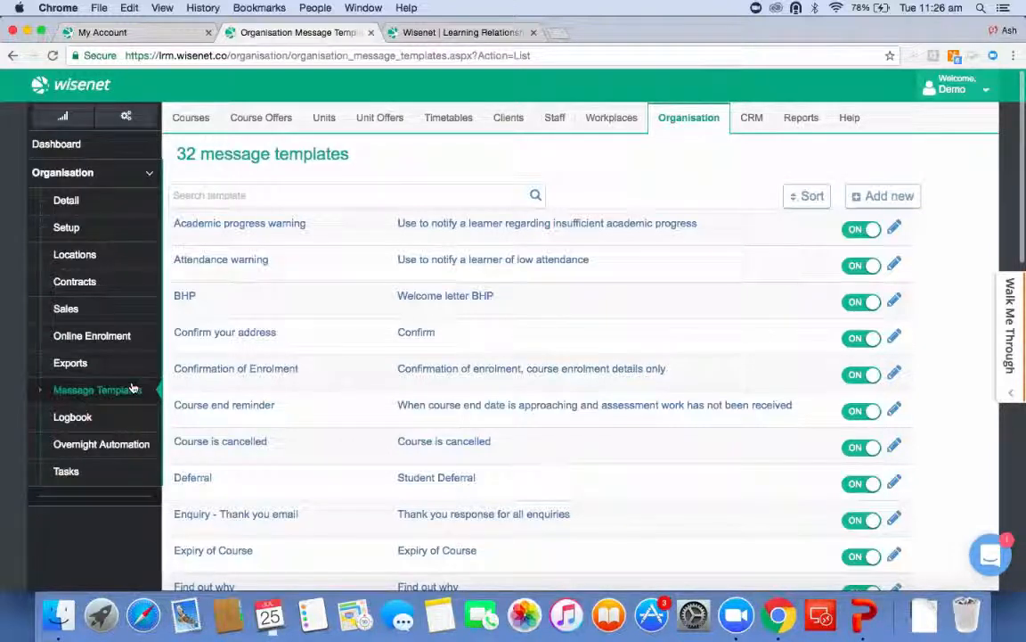
Open a new message template form, review its fields, and return to the message templates list.
left_click(882, 197)
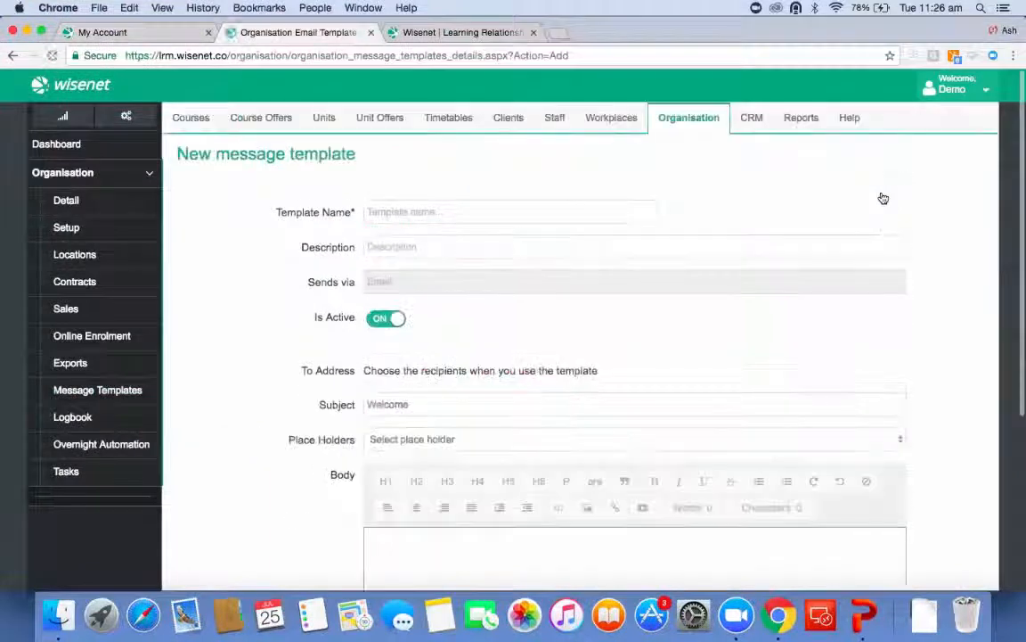
left_click(438, 247)
left_click(406, 405)
double_click(407, 404)
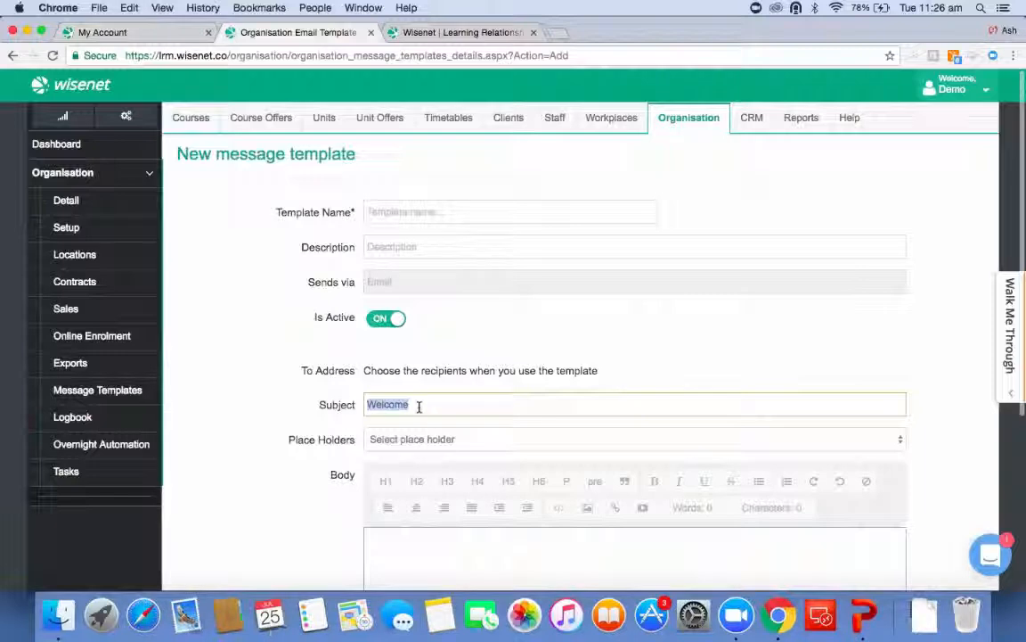
scroll(306, 434, "down", 5)
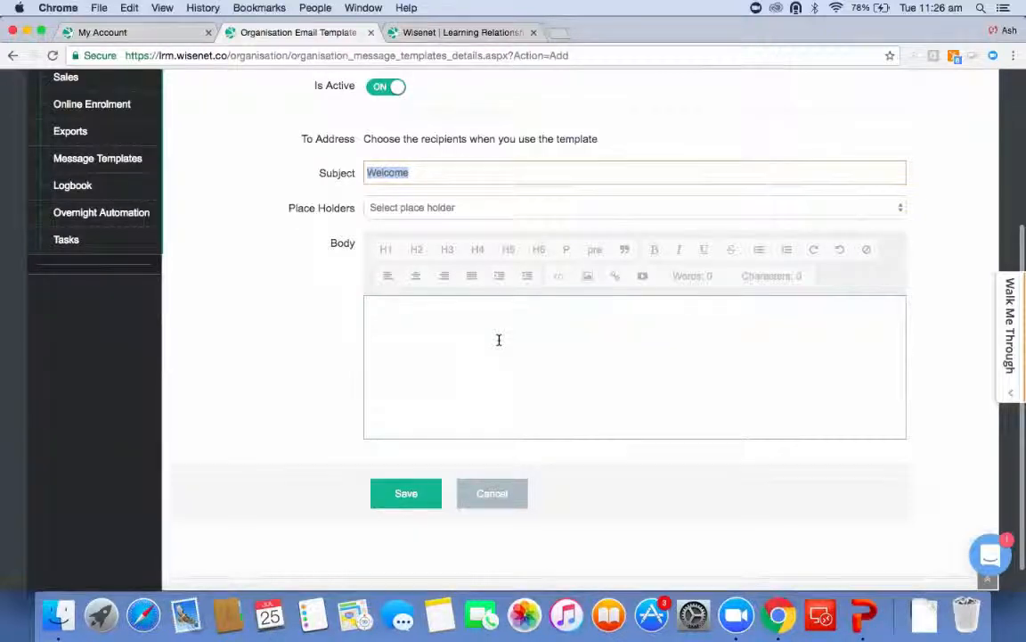
scroll(499, 339, "up", 5)
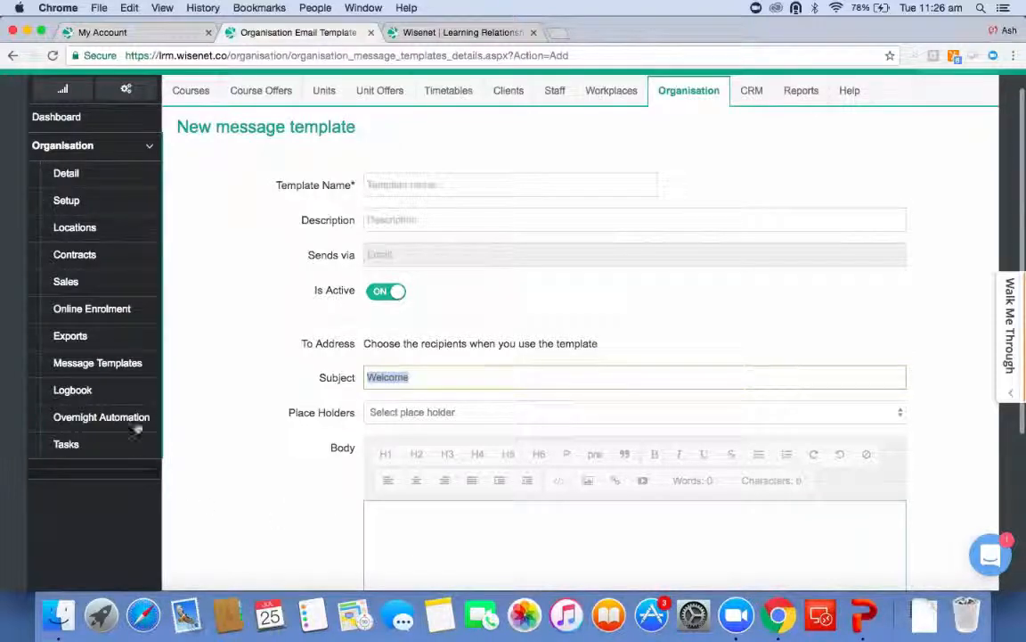
left_click(134, 363)
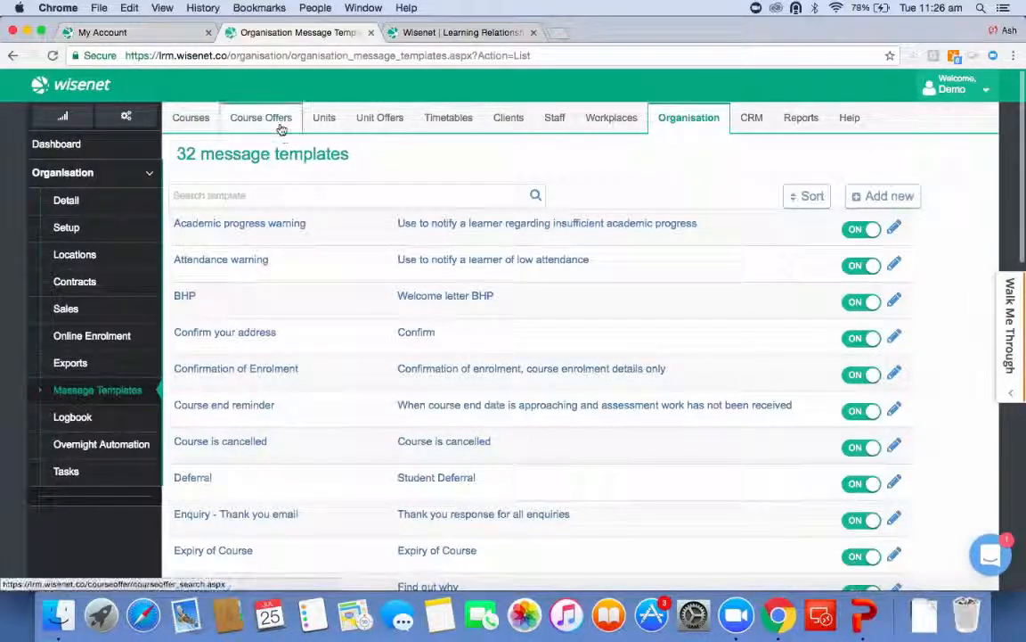
Search clients using the advanced criterion Course Enrolment Status set to Current.
left_click(507, 124)
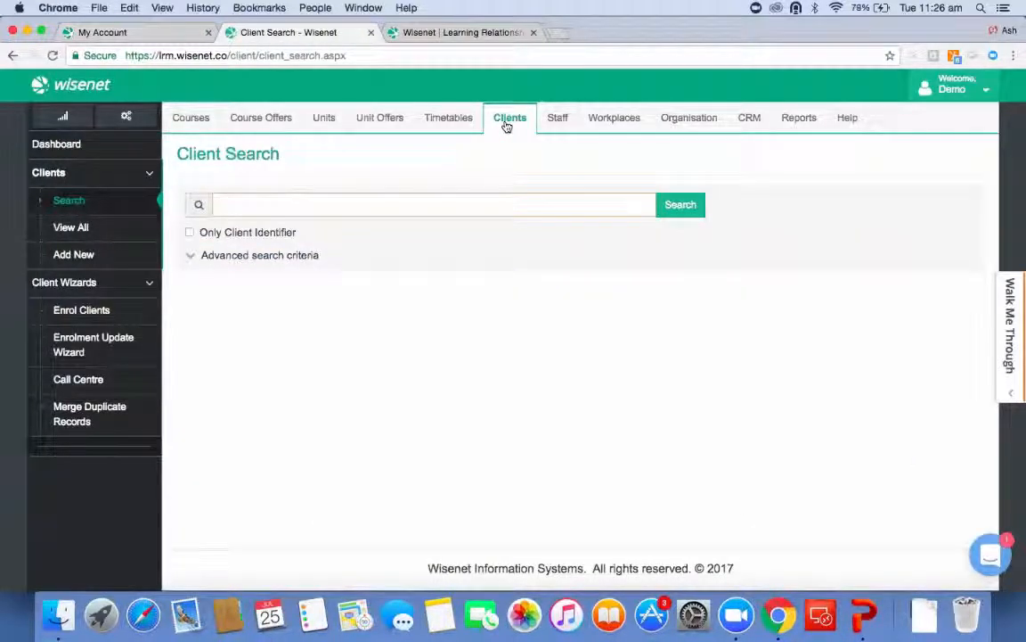
left_click(200, 258)
left_click(339, 273)
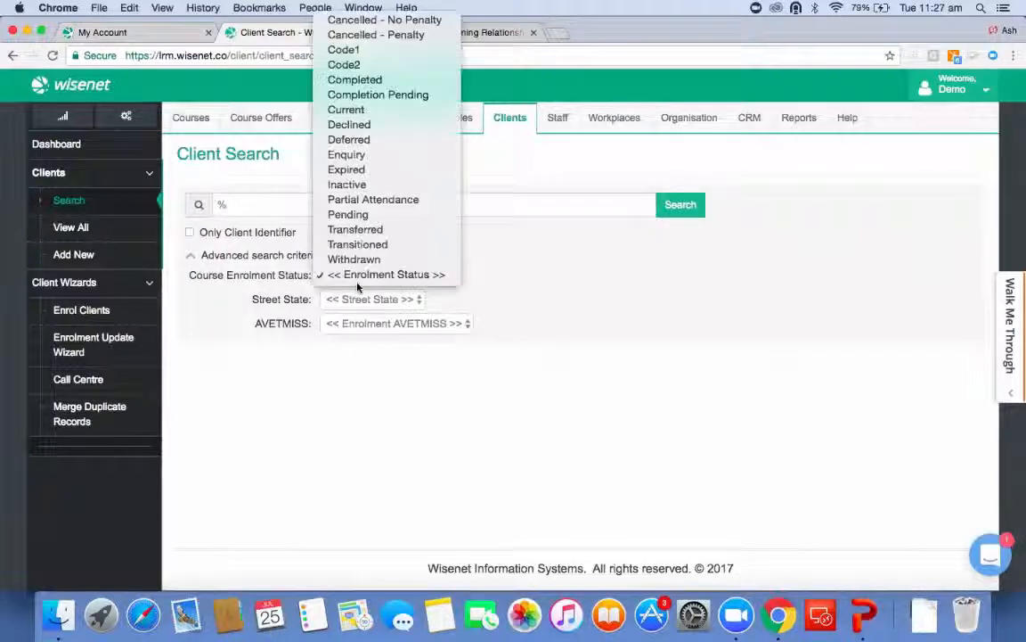
left_click(381, 114)
left_click(679, 204)
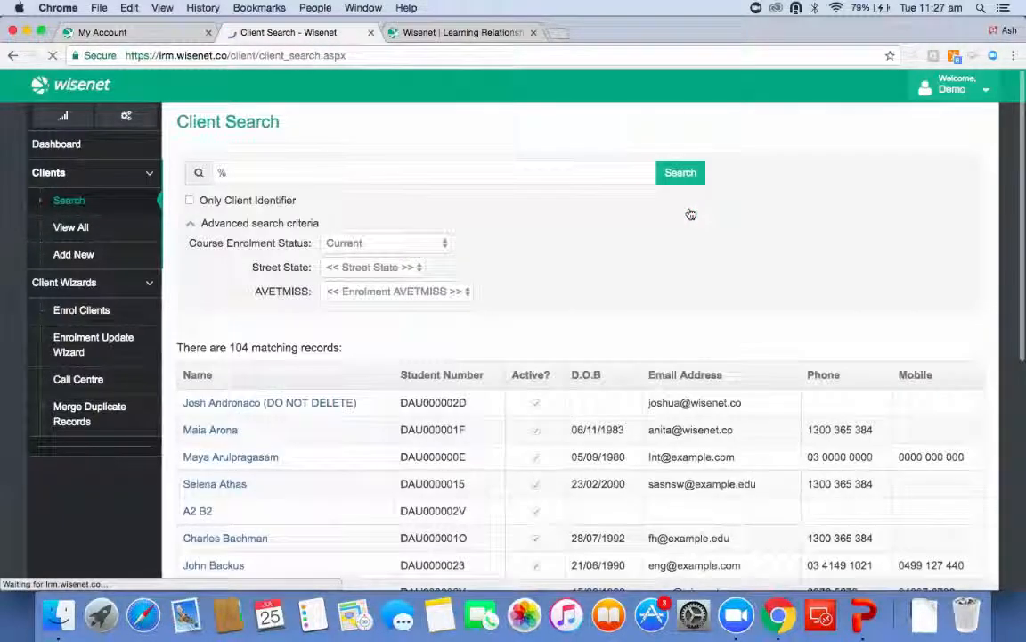
Open a client's profile from the results and start sending a message from the first enrolment's actions.
left_click(214, 462)
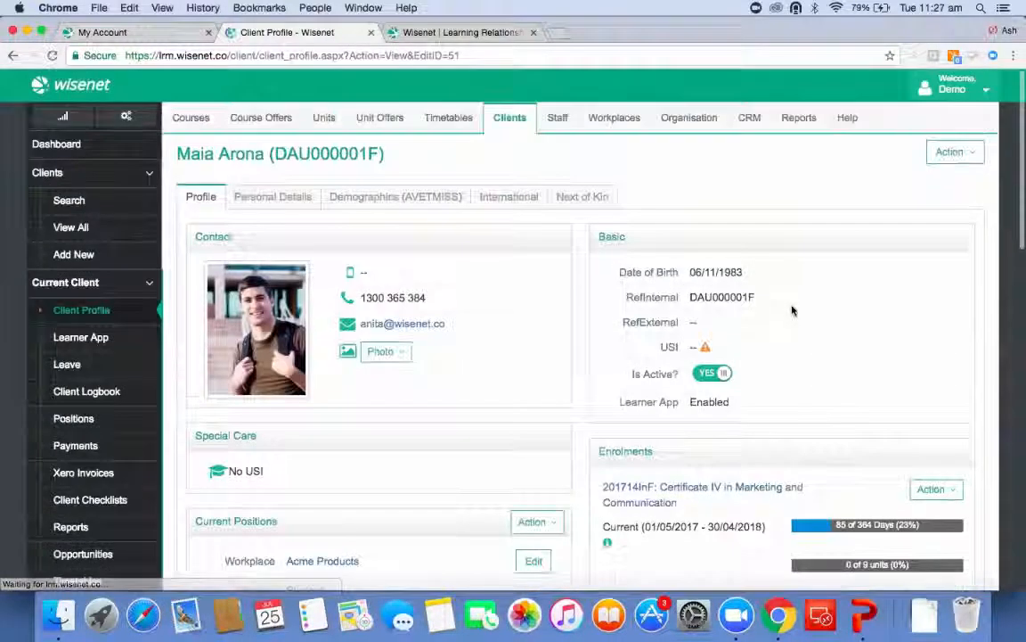
scroll(792, 310, "down", 5)
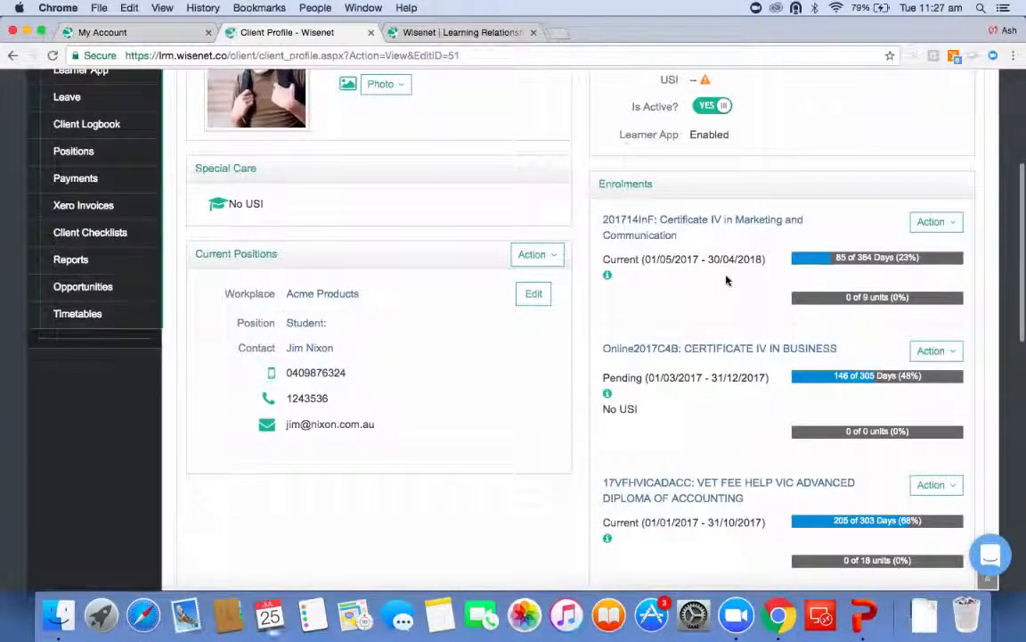
scroll(726, 281, "up", 5)
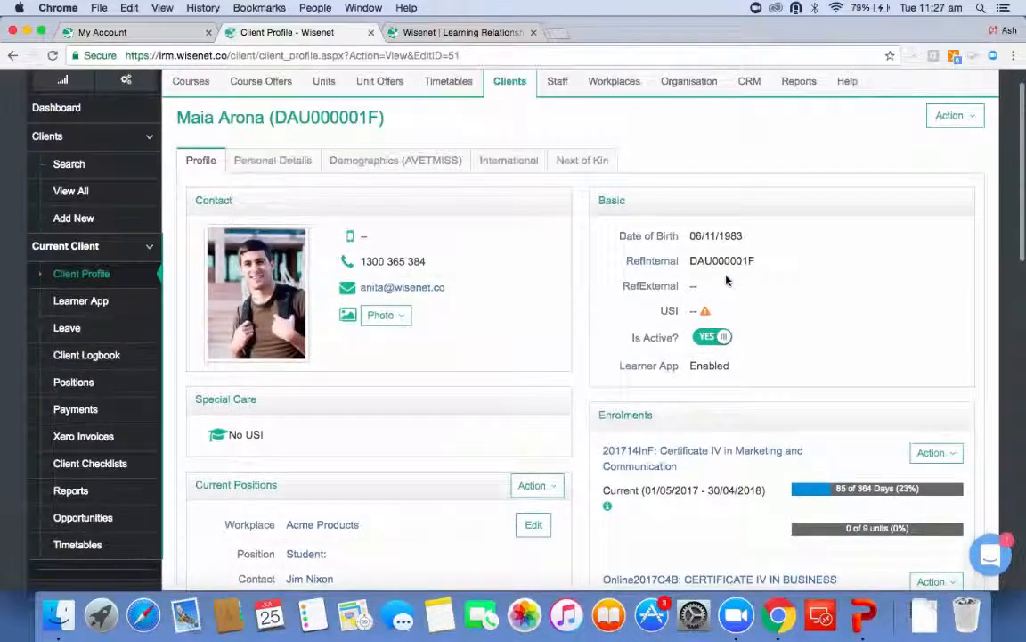
scroll(825, 339, "down", 2)
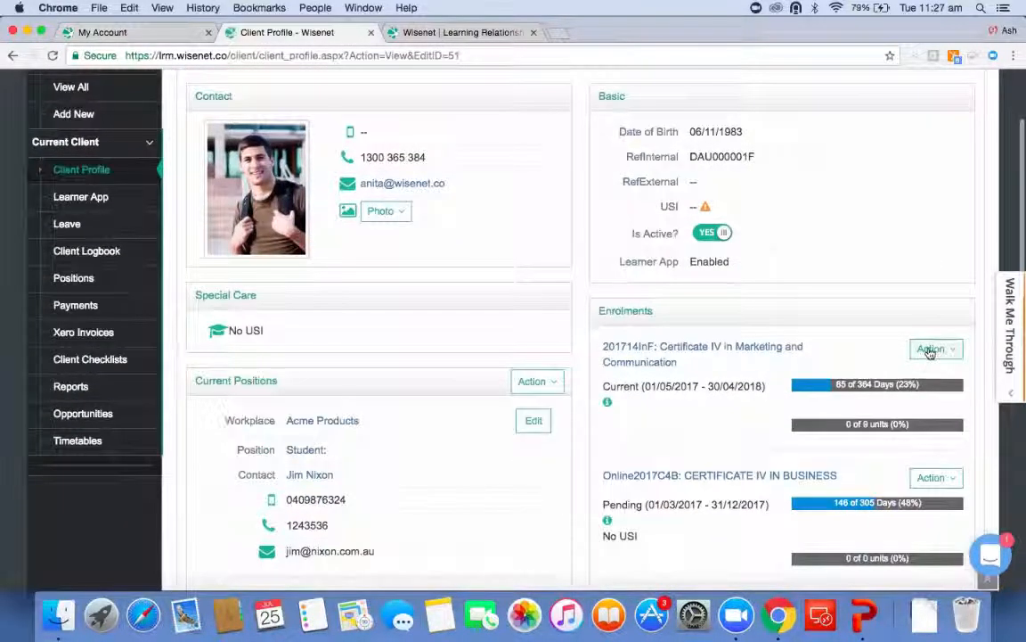
left_click(931, 349)
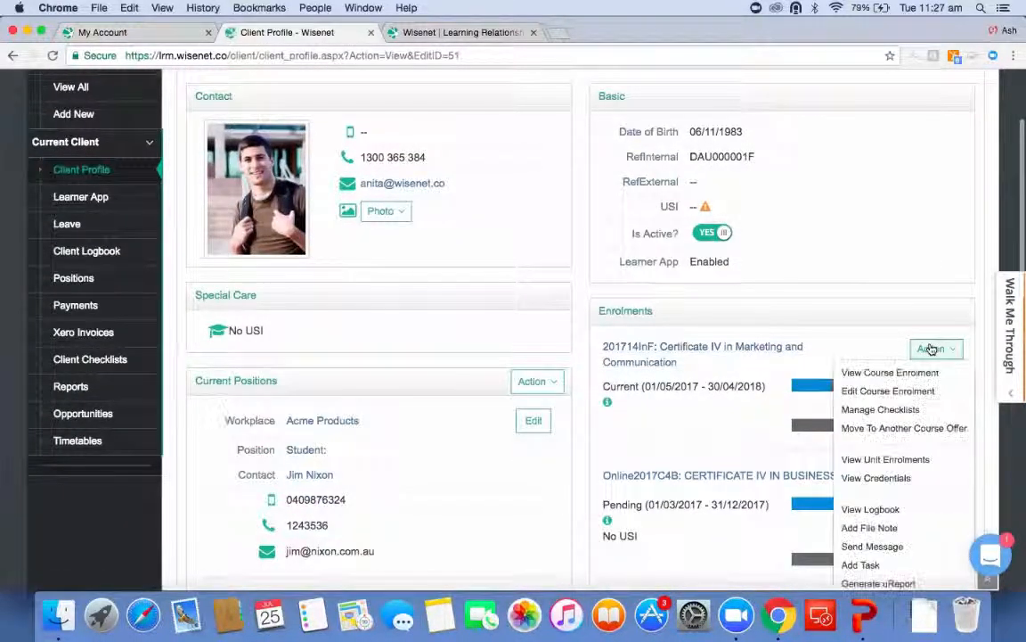
scroll(872, 502, "down", 2)
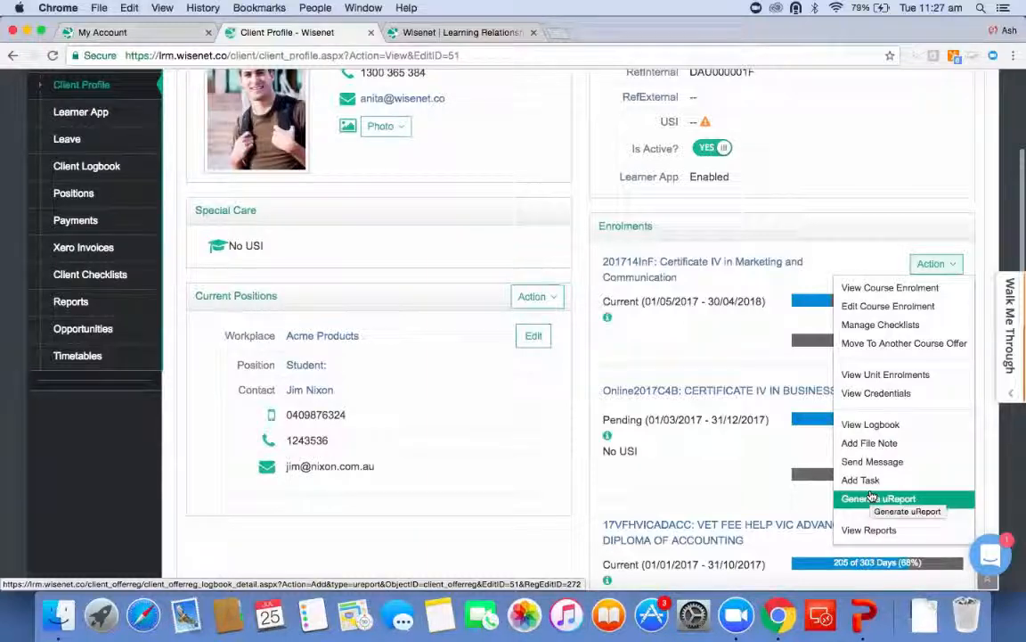
left_click(870, 463)
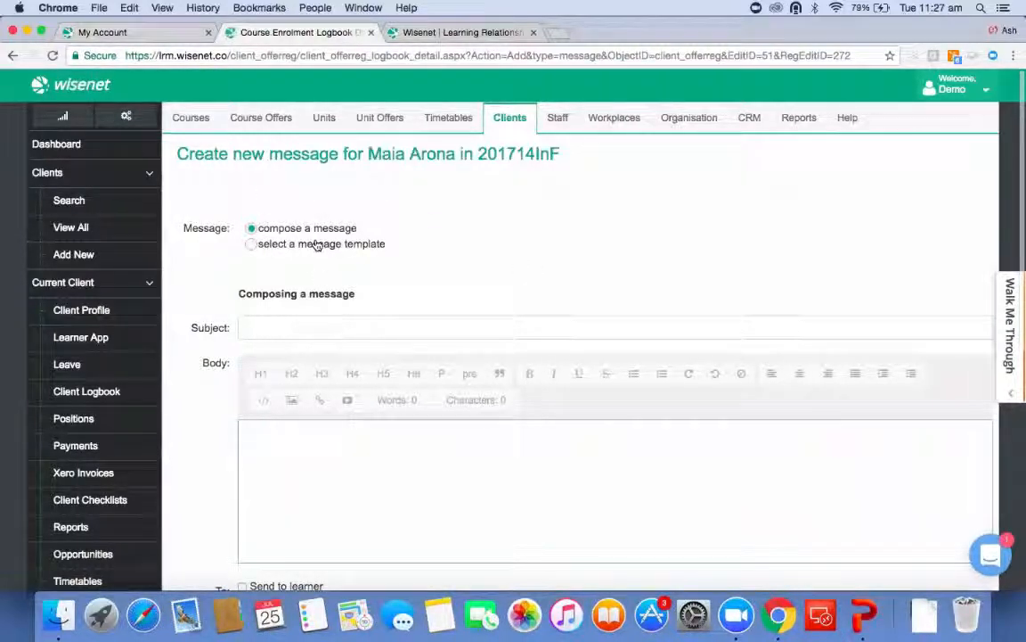
Choose to use a message template and select the Academic progress warning template.
scroll(328, 419, "down", 3)
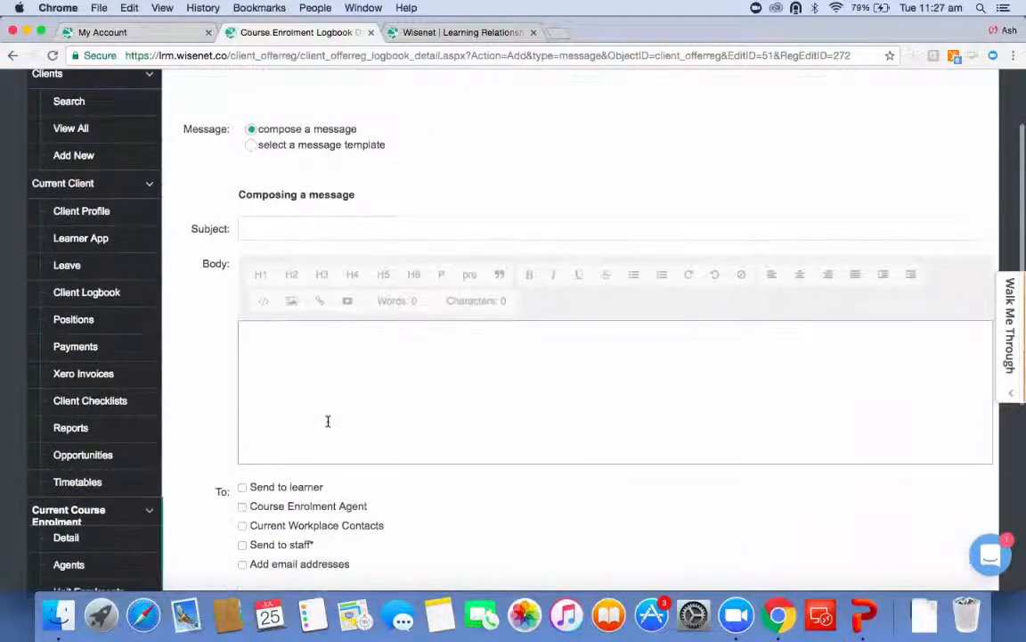
left_click(331, 149)
left_click(341, 173)
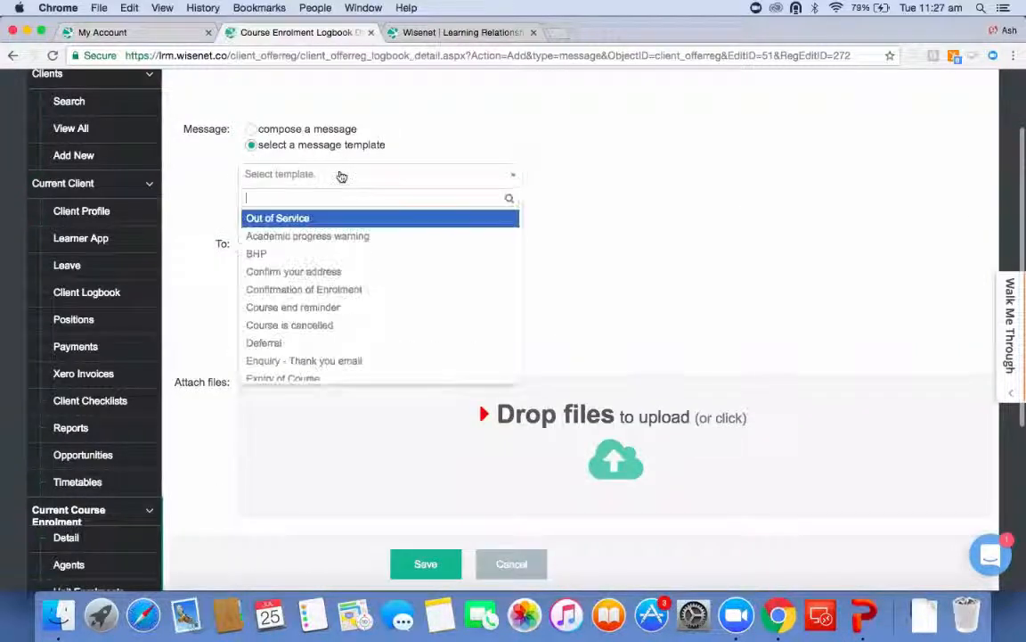
left_click(330, 236)
Set the recipients to the learner, a selected staff member, and additional email addresses.
left_click(243, 239)
left_click(243, 297)
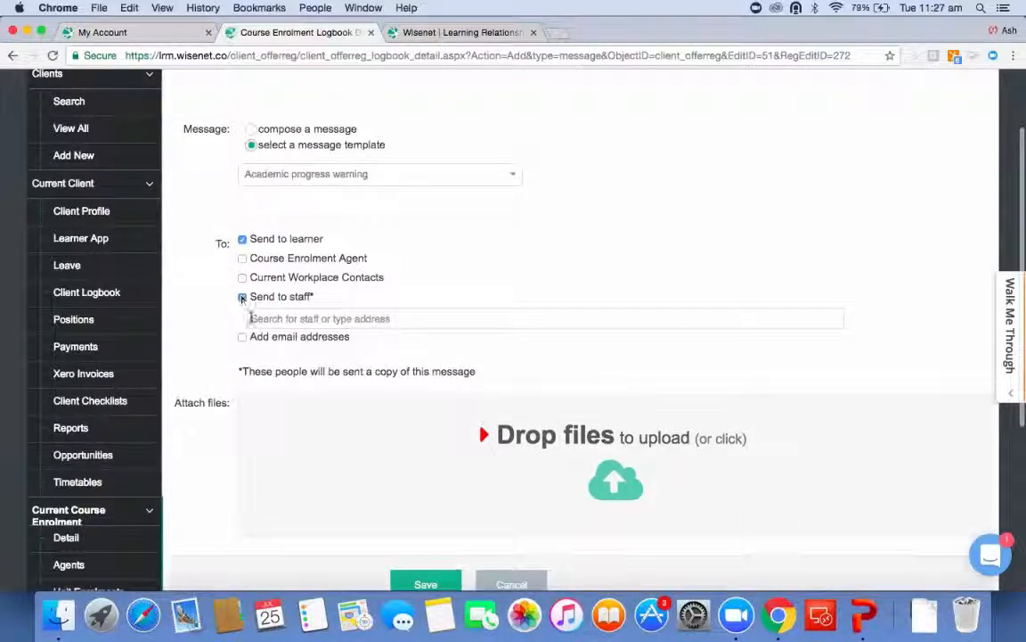
left_click(243, 337)
left_click(276, 319)
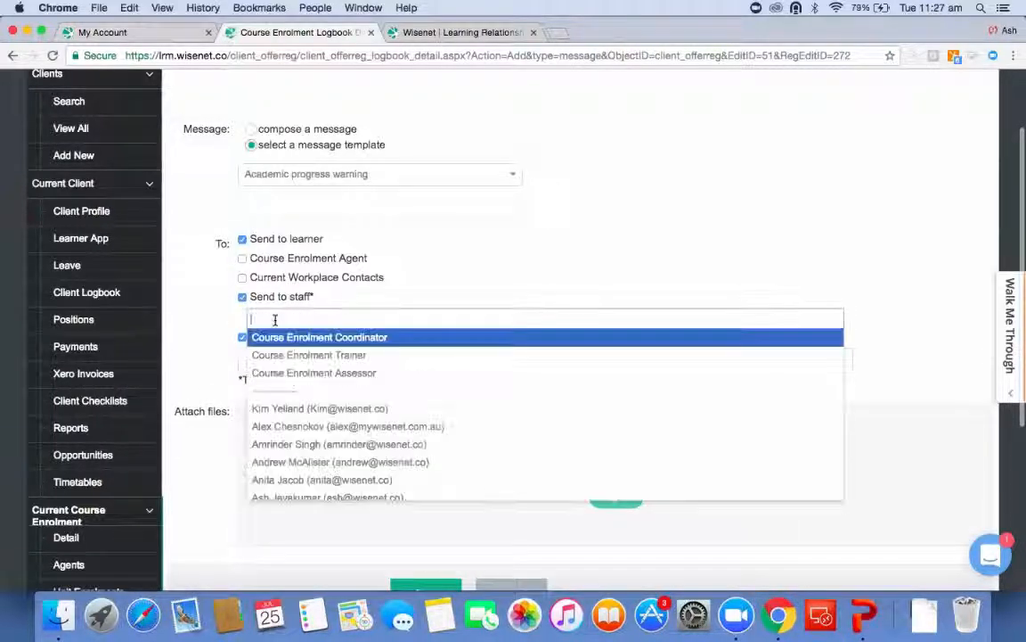
left_click(321, 444)
left_click(314, 357)
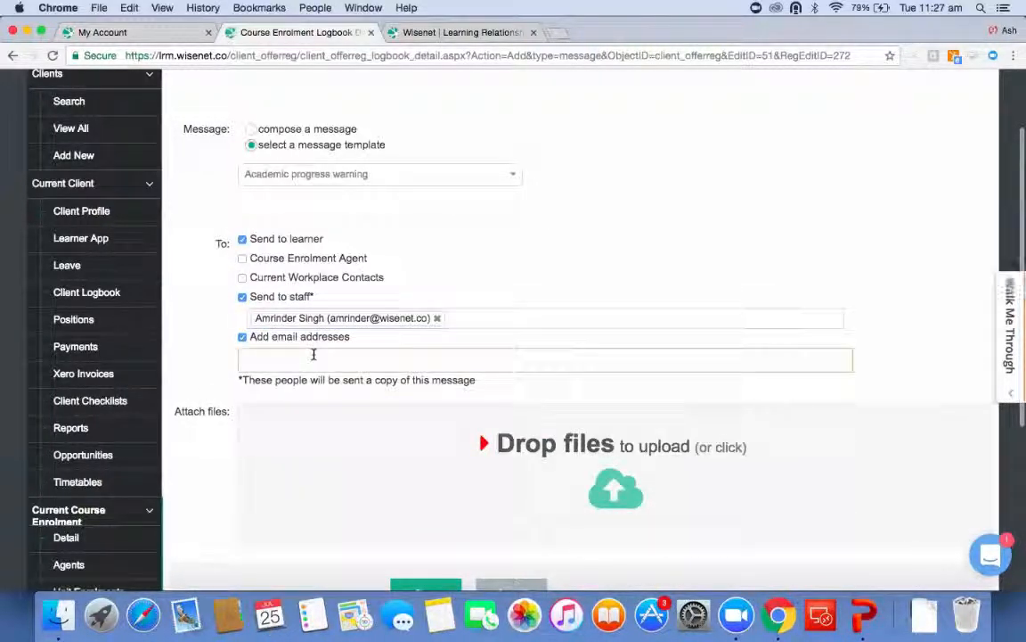
Leave the message form and open the current course enrolment's logbook.
scroll(314, 355, "down", 5)
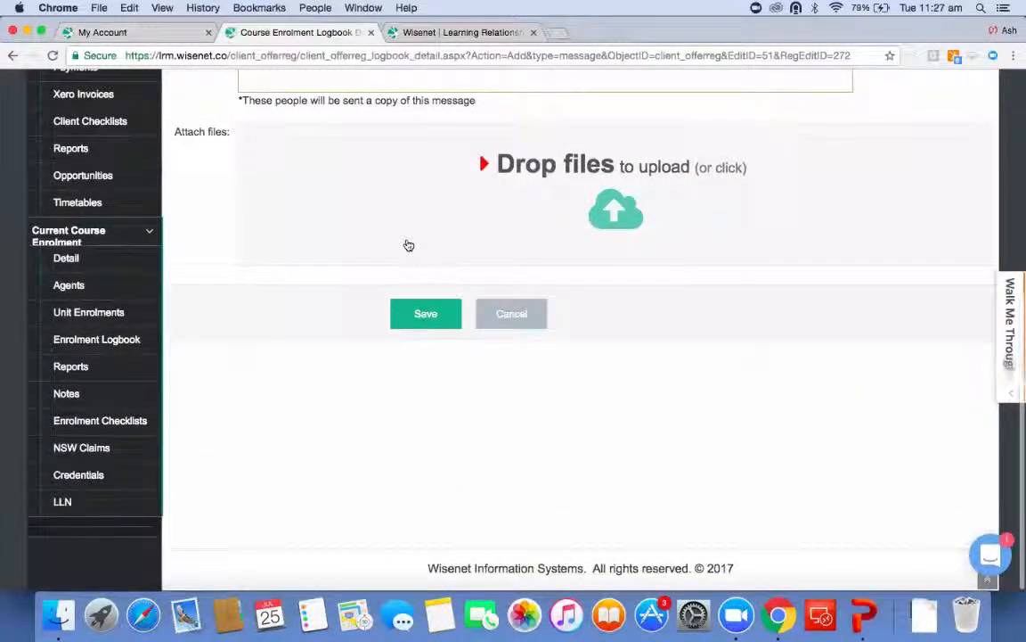
scroll(283, 222, "up", 3)
scroll(284, 223, "up", 4)
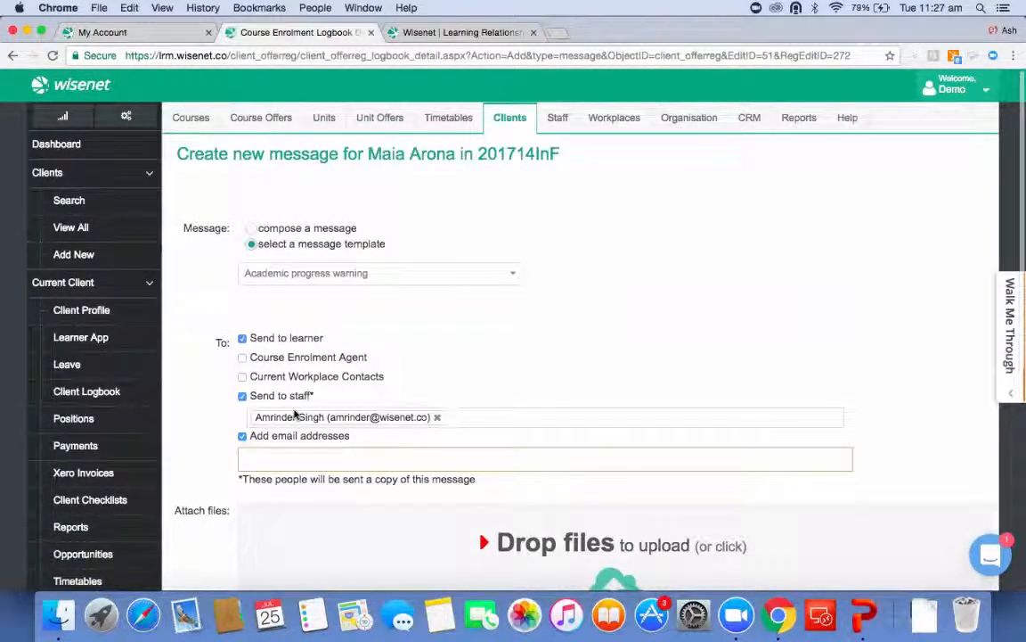
scroll(294, 415, "down", 5)
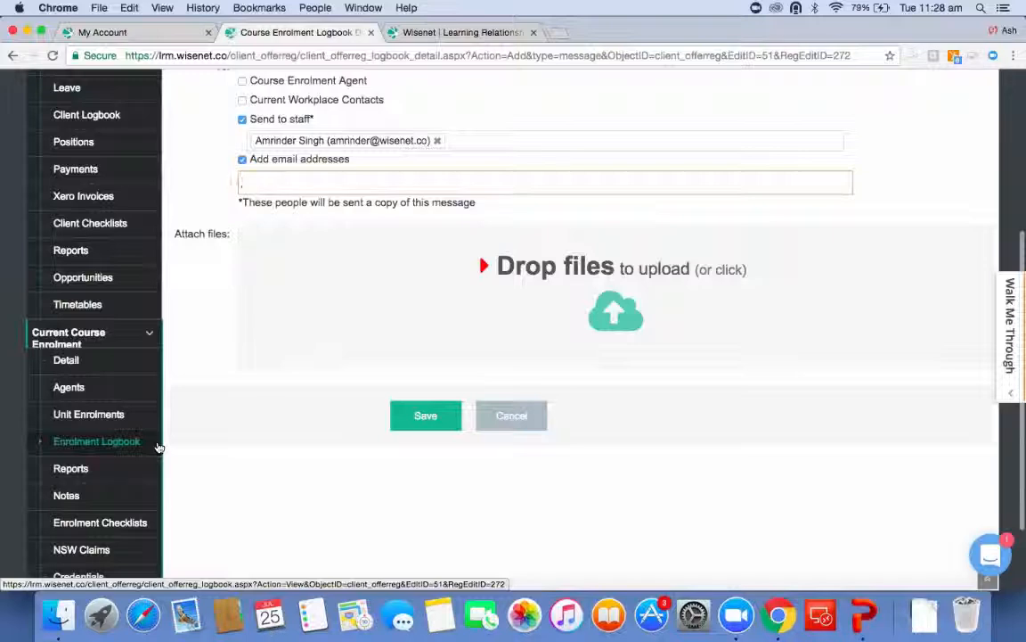
left_click(149, 448)
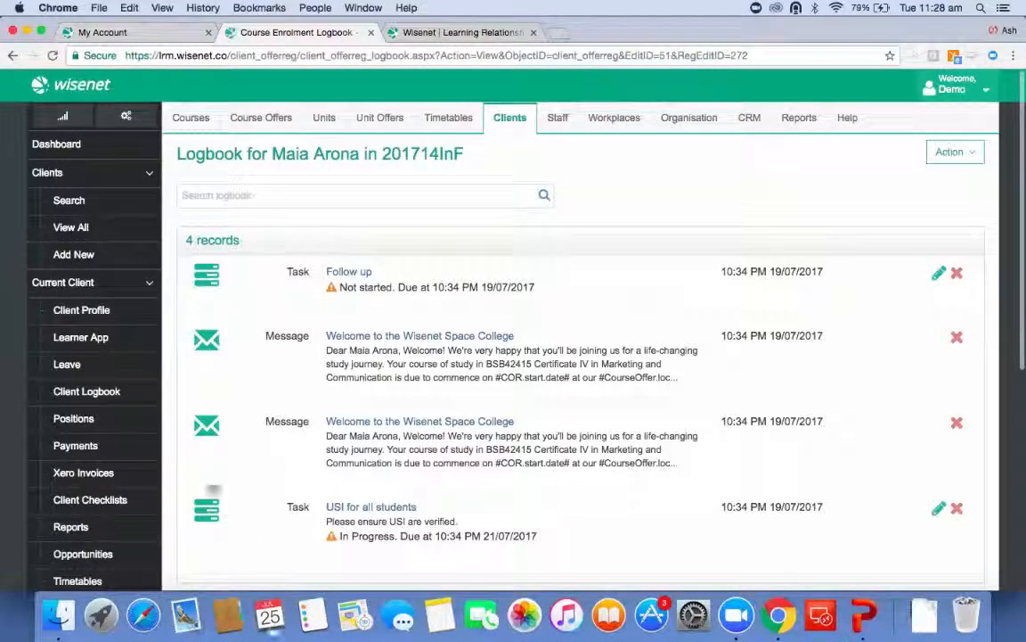
Start creating a new task from the logbook's actions.
scroll(481, 395, "down", 5)
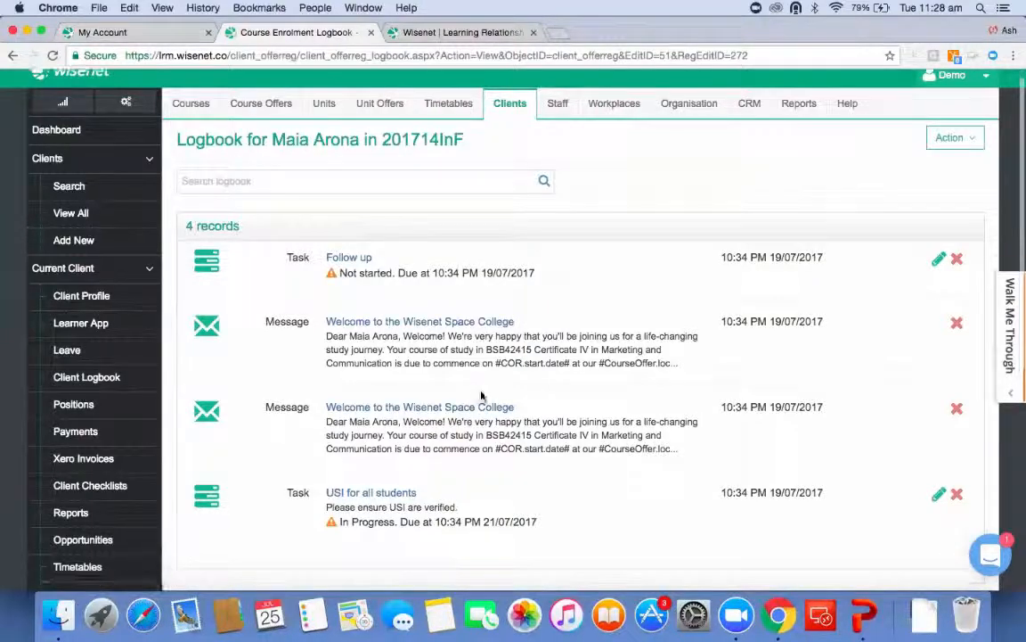
scroll(481, 396, "up", 3)
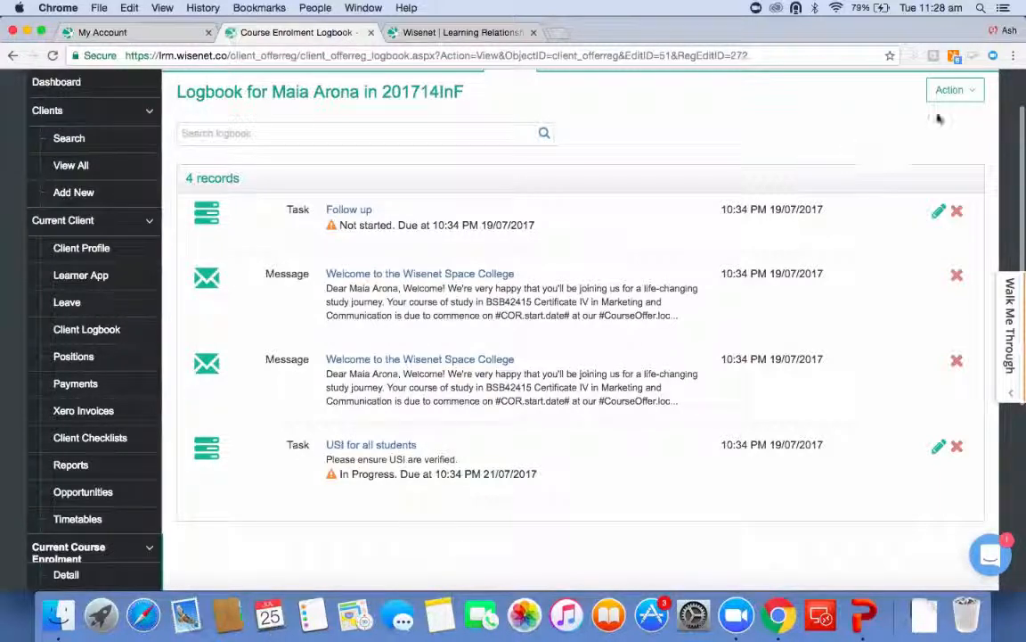
left_click(952, 90)
left_click(915, 137)
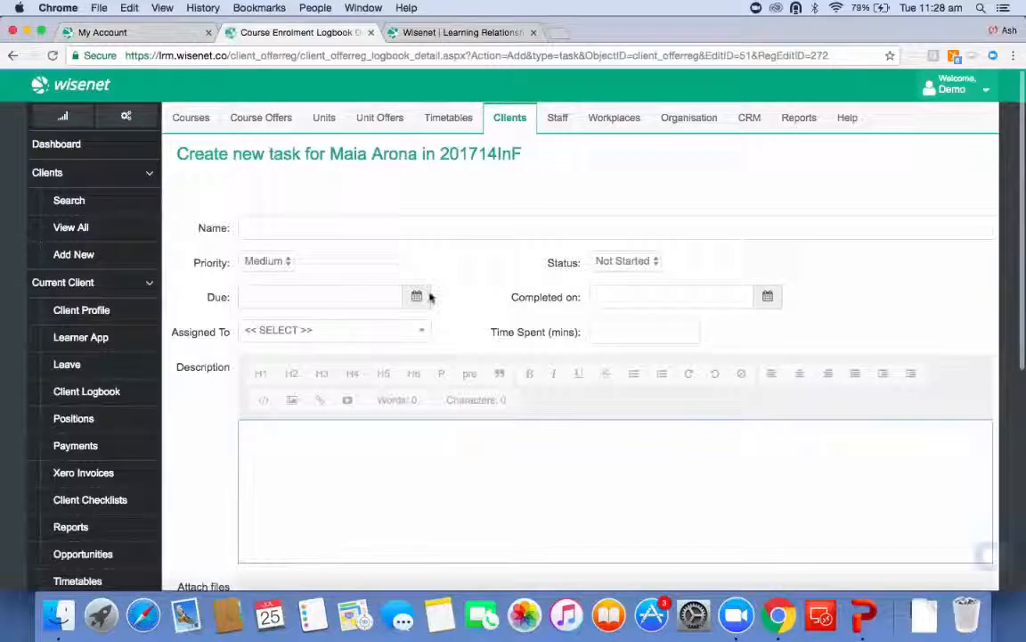
Set the task's due date to 20/07/2017 and assign it to a staff member.
left_click(416, 295)
left_click(342, 431)
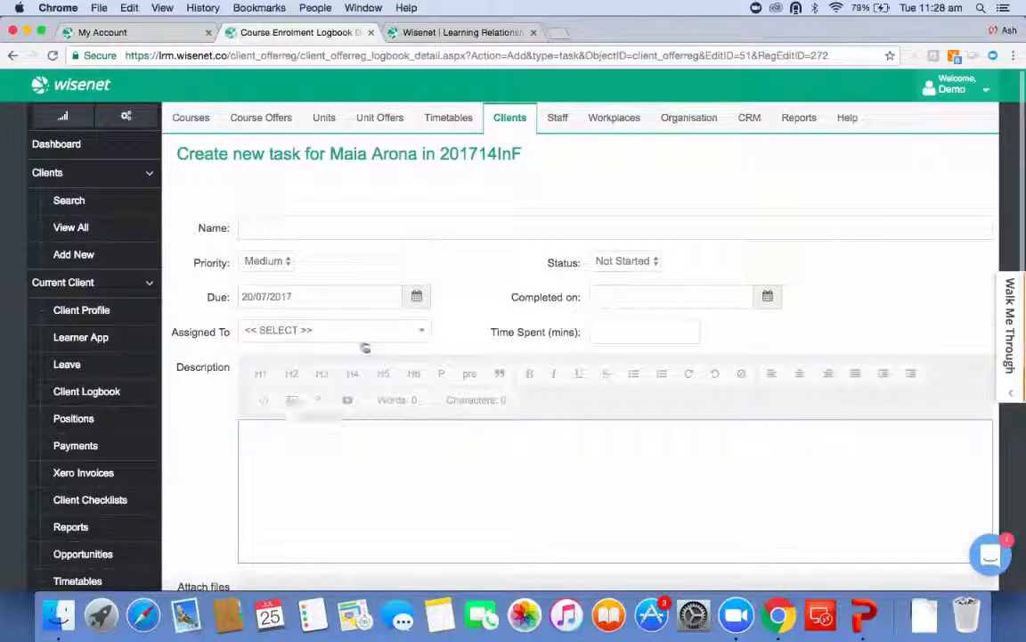
left_click(339, 330)
scroll(368, 499, "down", 3)
scroll(370, 499, "down", 2)
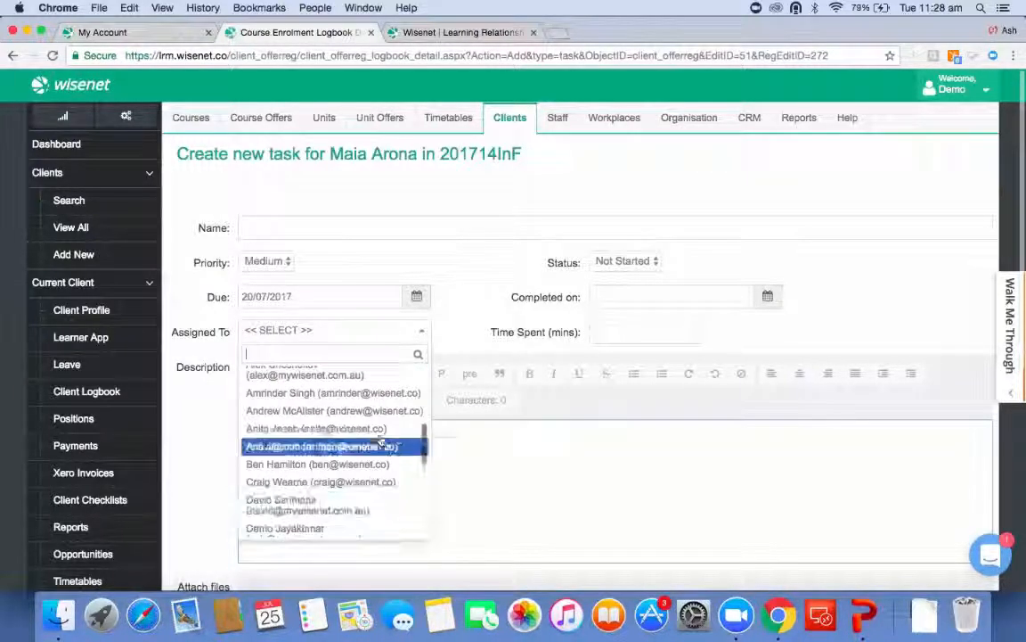
left_click(378, 429)
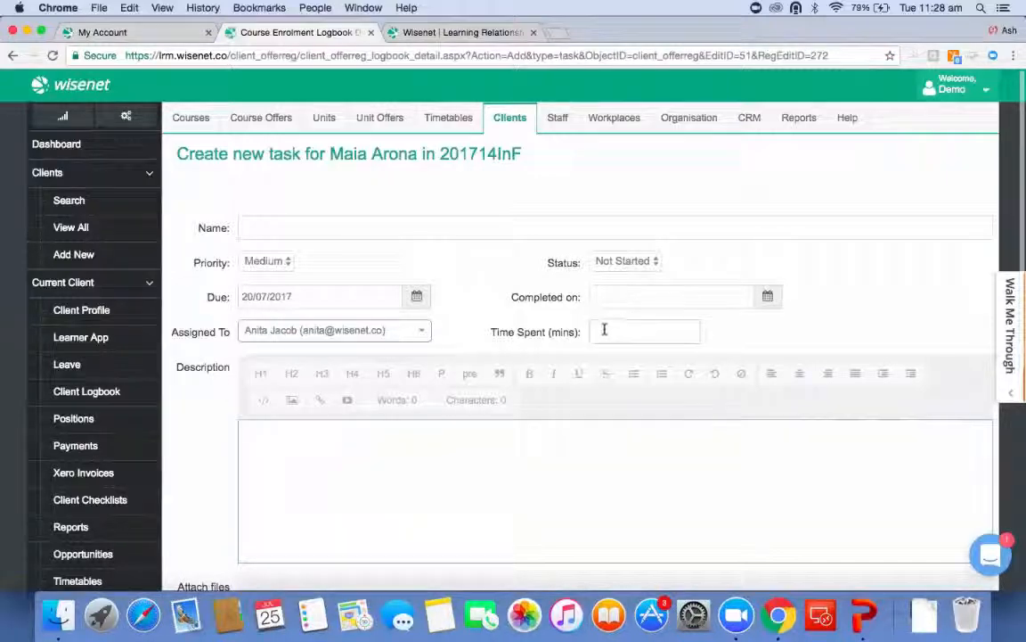
List all course offers and open the enrolments of 201714InF: Certificate IV in Marketing and Communication.
scroll(437, 222, "down", 5)
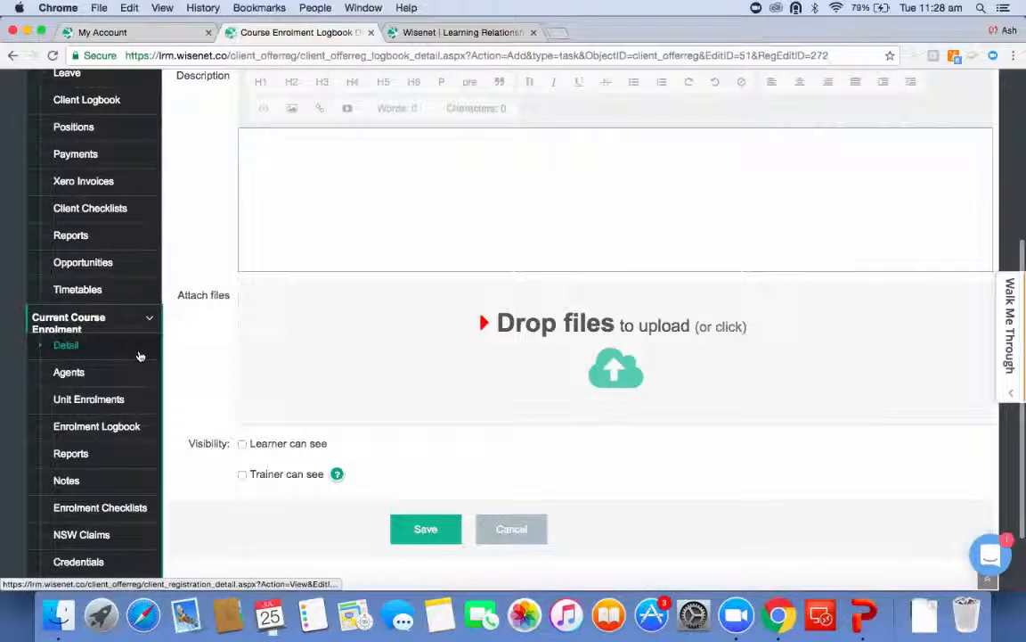
scroll(222, 350, "up", 5)
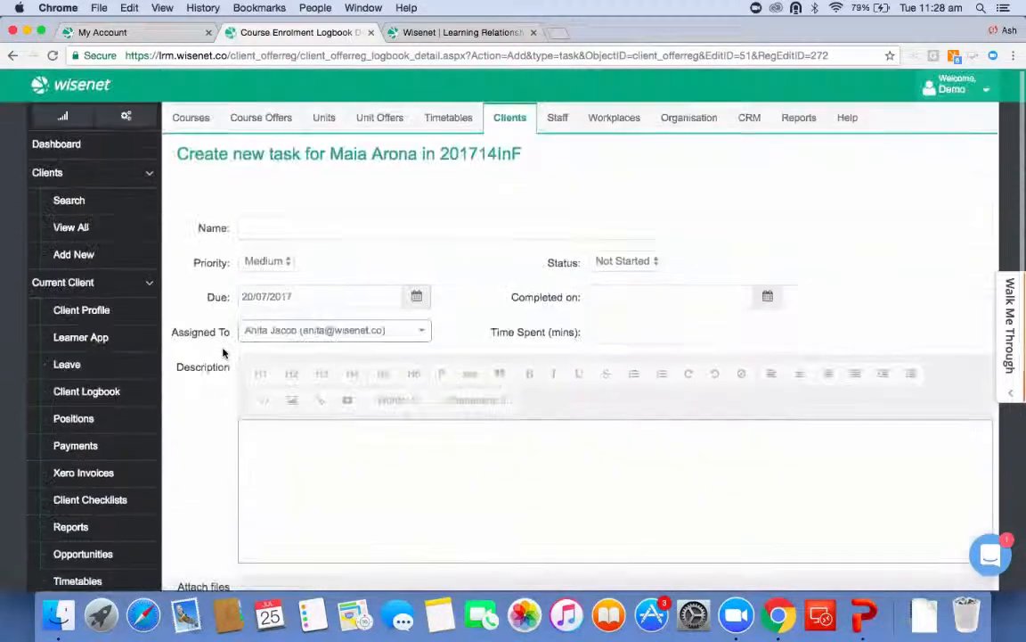
left_click(259, 123)
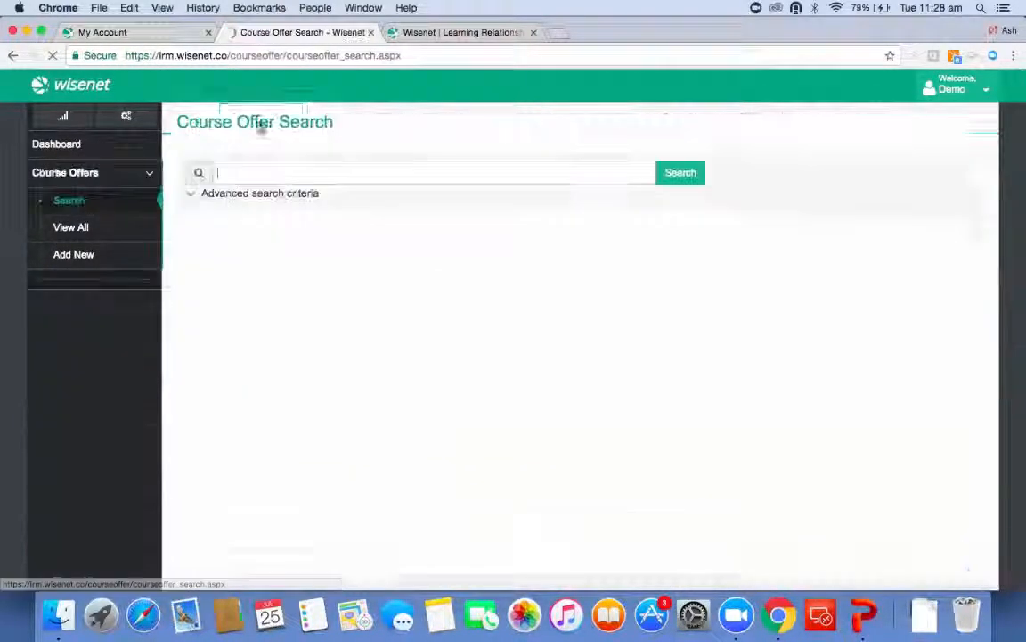
left_click(127, 235)
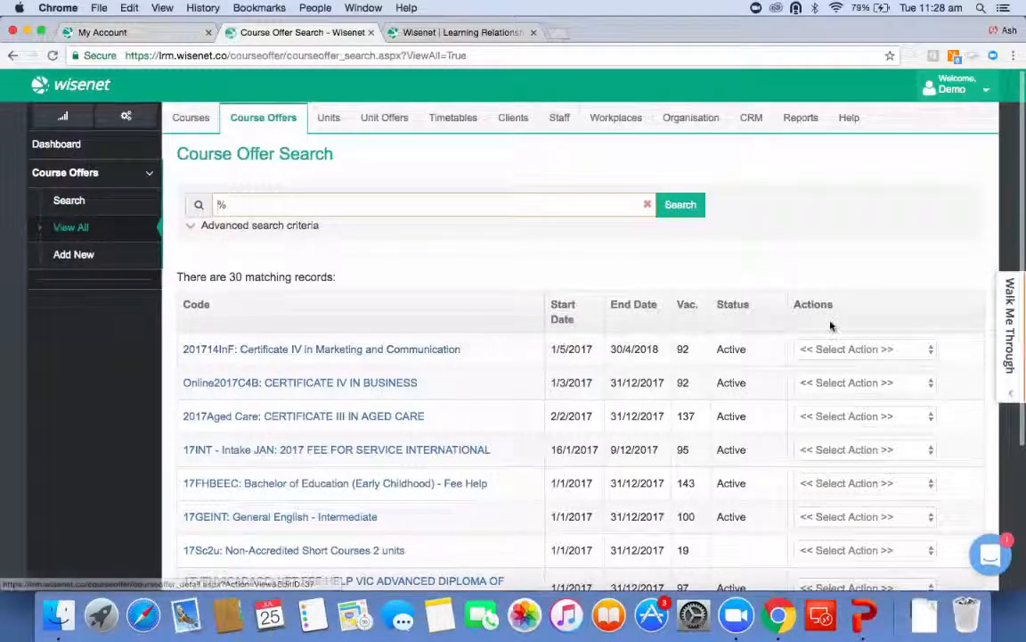
left_click(860, 348)
left_click(851, 425)
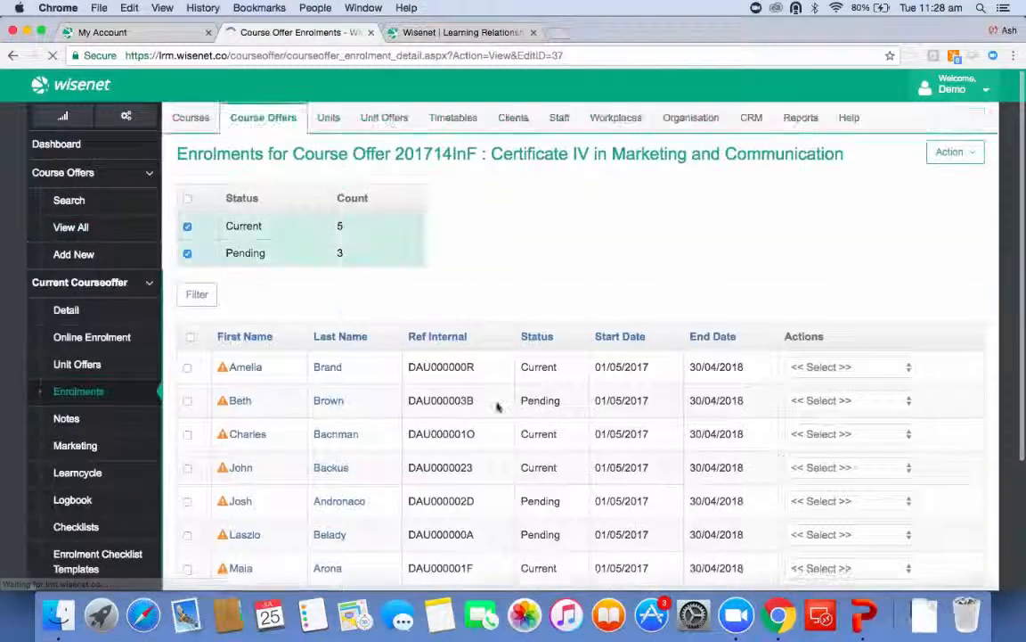
Filter the course offer's enrolments to Current status only and select all of them.
left_click(187, 254)
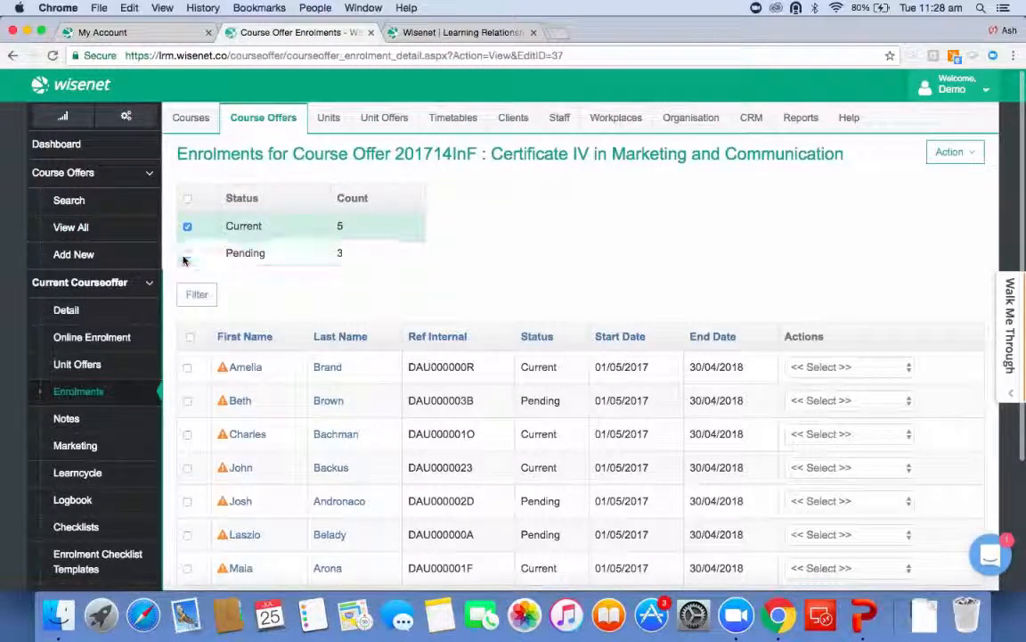
left_click(196, 295)
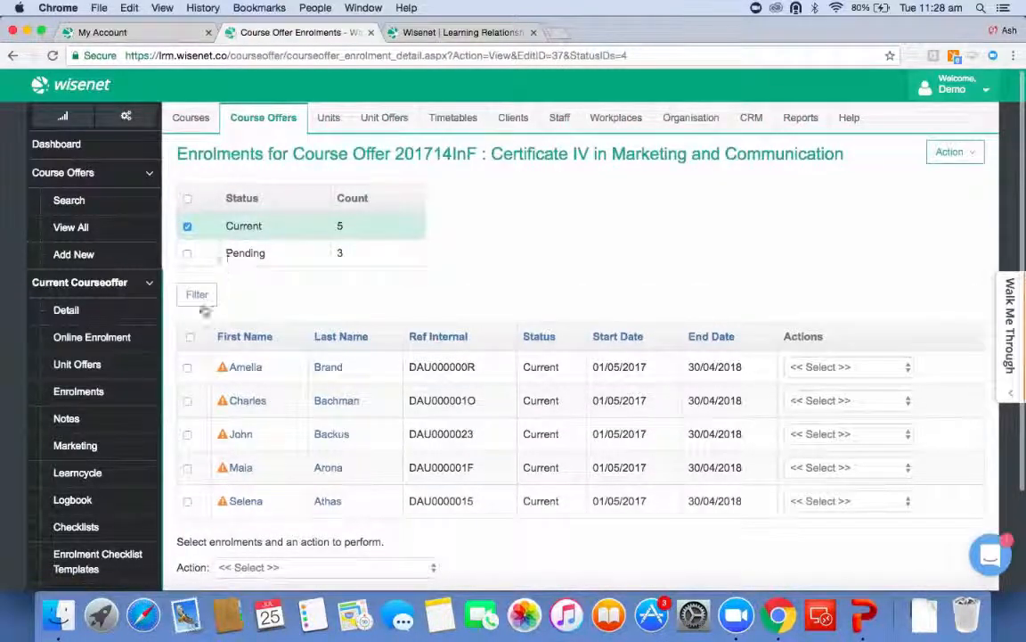
left_click(190, 337)
Start sending a message to the selected enrolments using the Confirmation of Enrolment template.
scroll(278, 429, "down", 3)
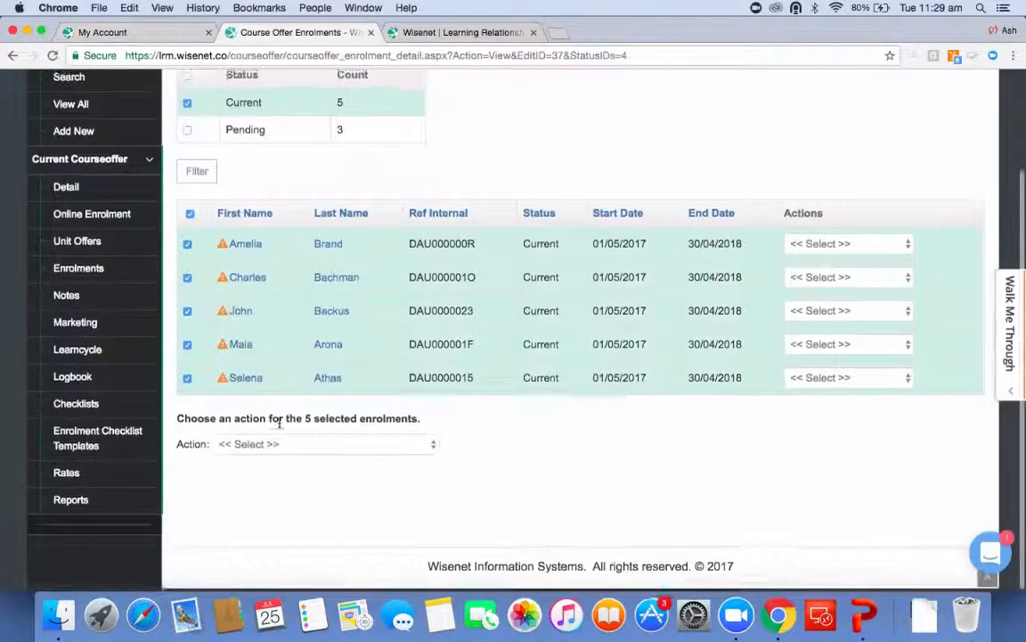
left_click(263, 448)
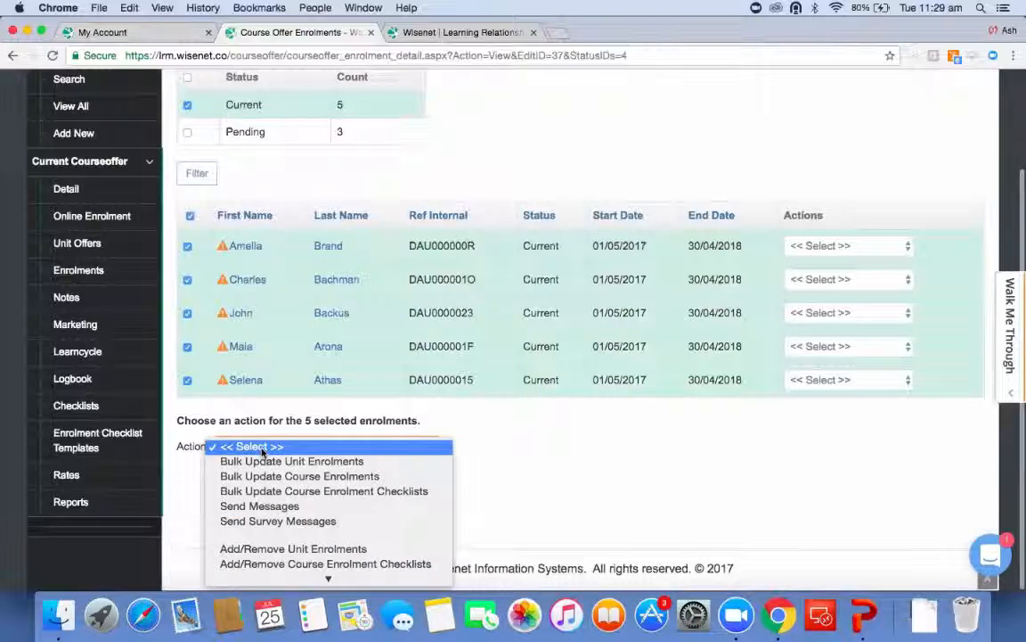
left_click(259, 505)
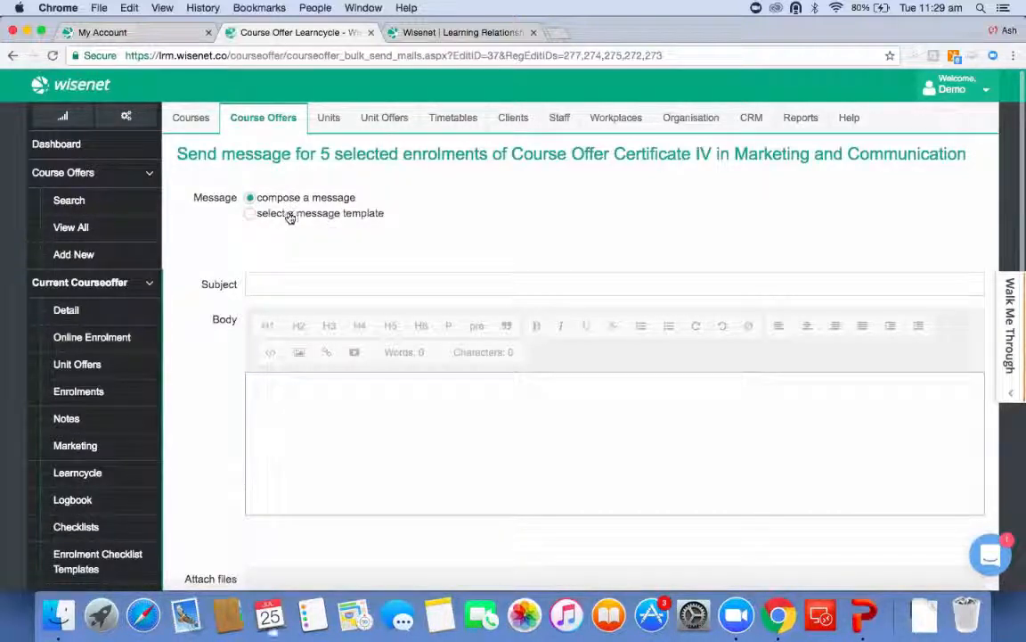
left_click(289, 215)
left_click(295, 244)
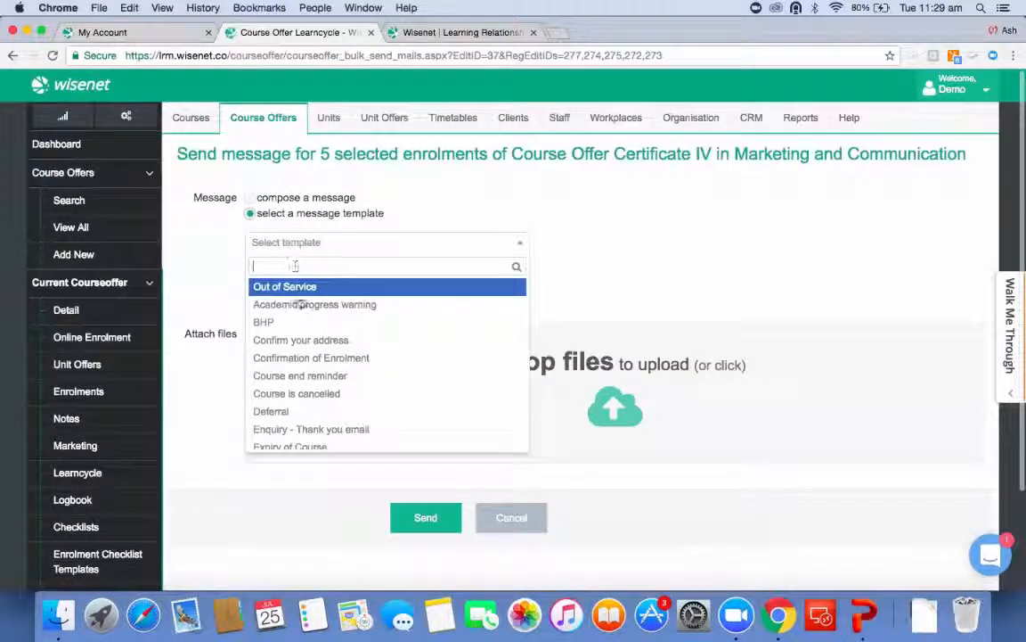
left_click(321, 365)
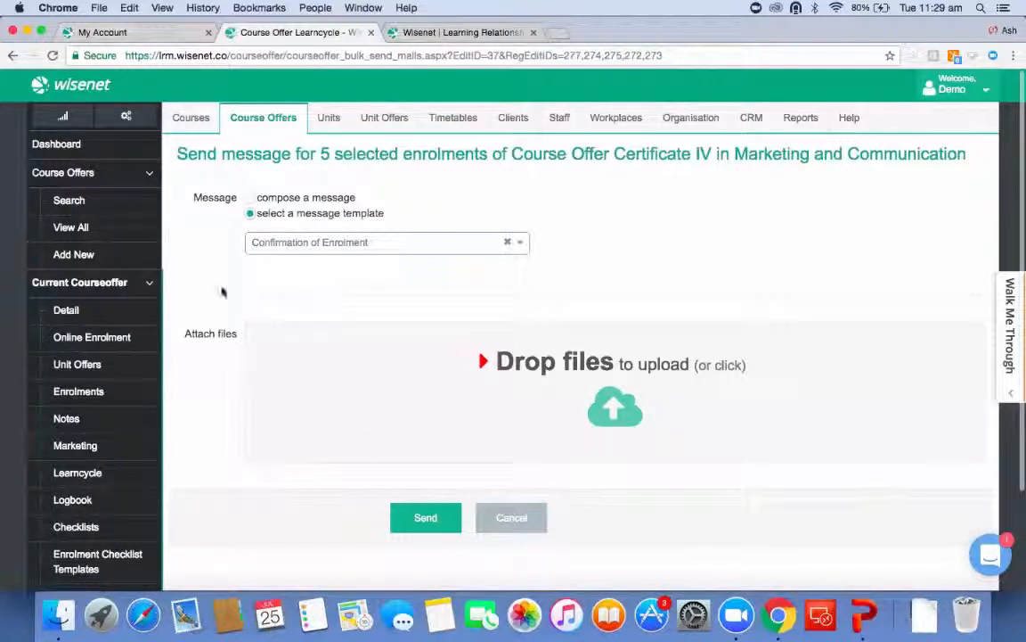
Open the course offer's Learncycle and start adding a new learncycle activity.
left_click(99, 309)
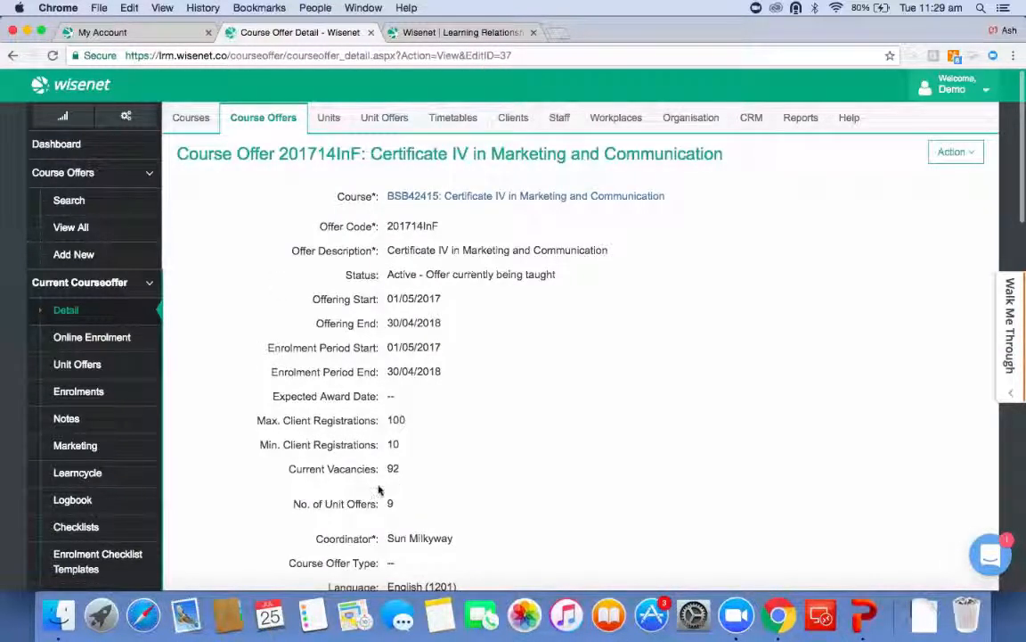
left_click(116, 479)
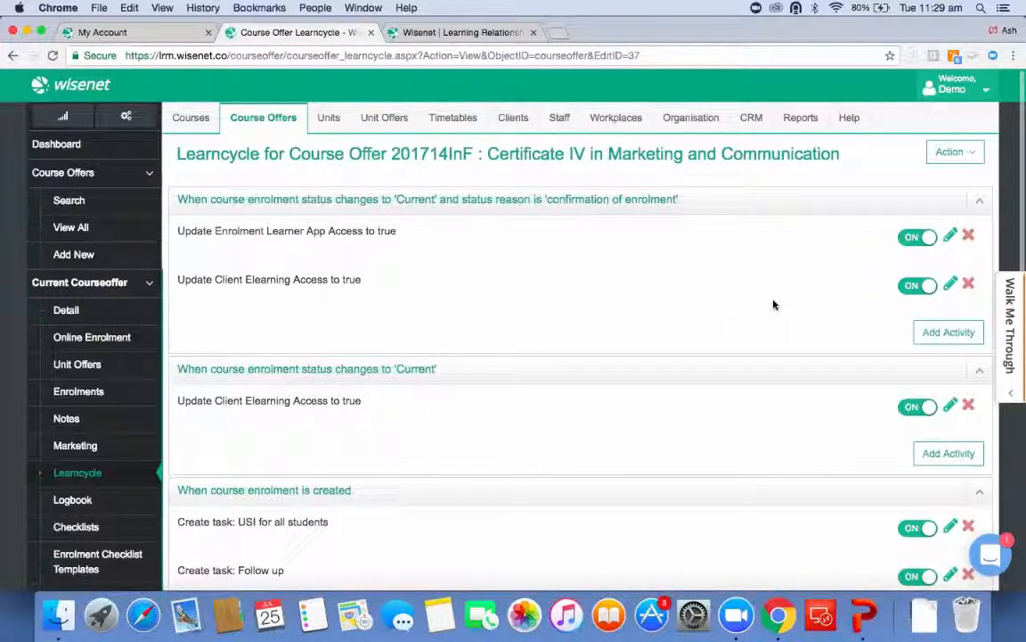
left_click(947, 156)
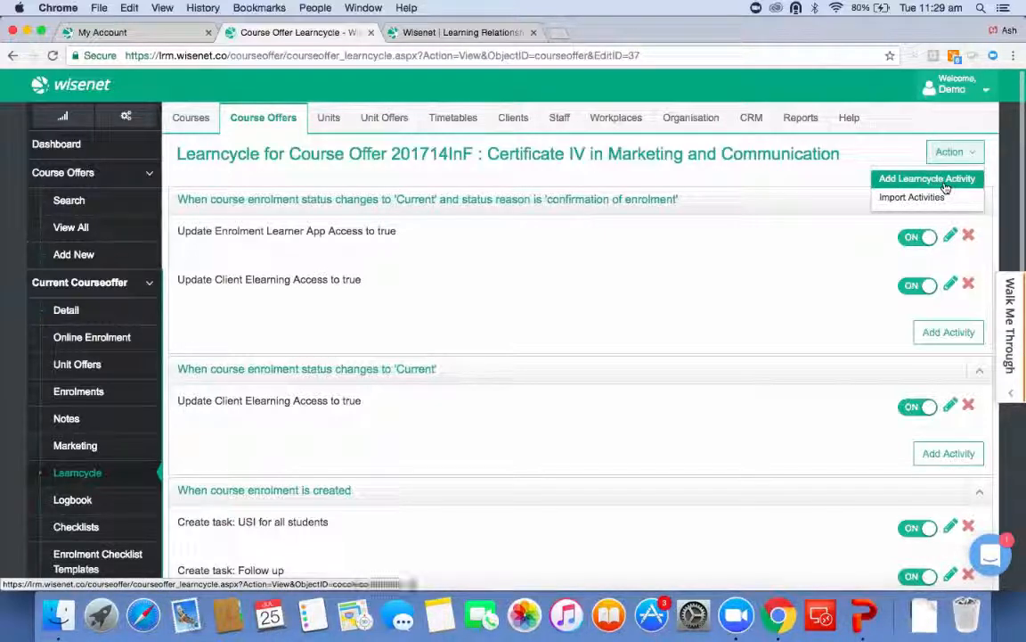
left_click(944, 181)
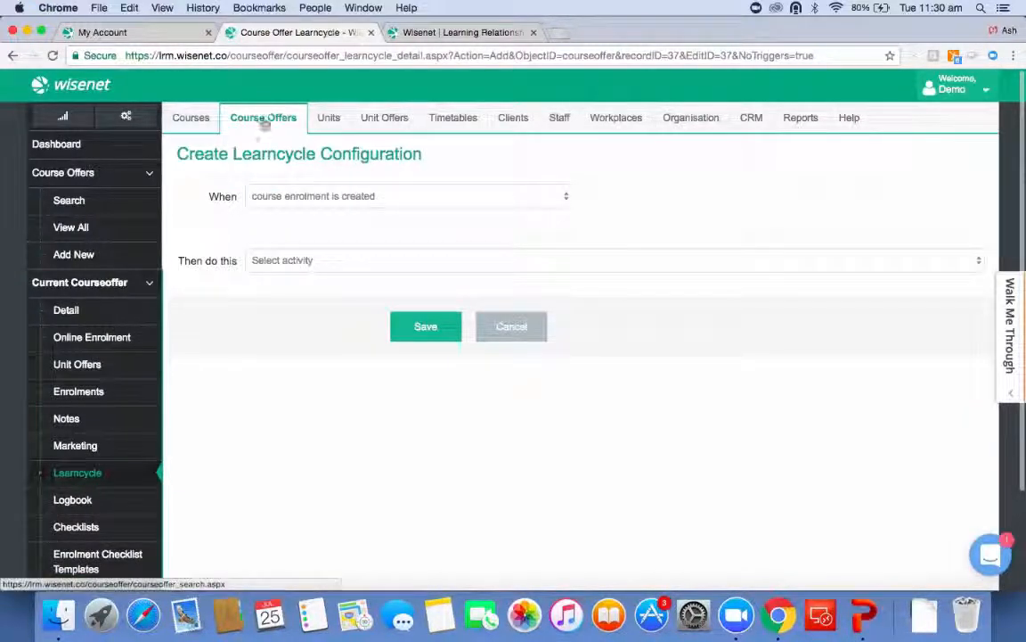
double_click(236, 197)
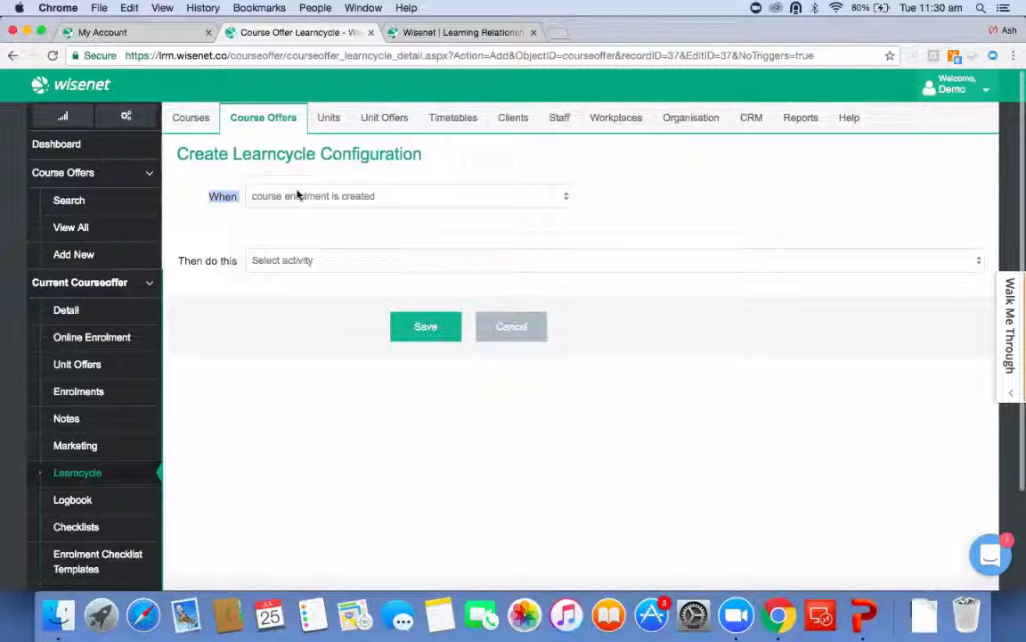
left_click(303, 259)
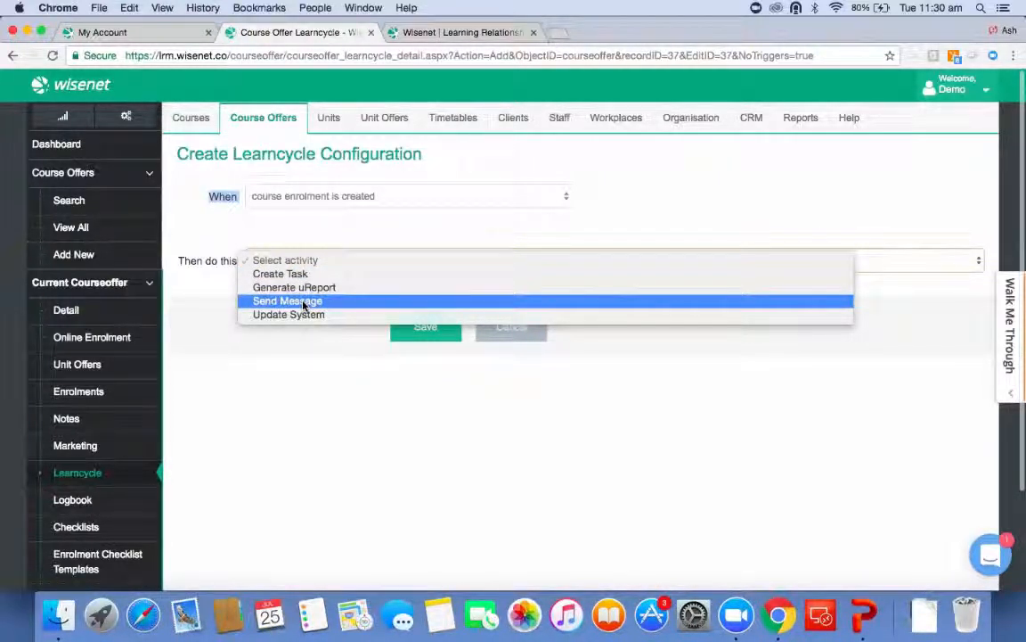
left_click(338, 197)
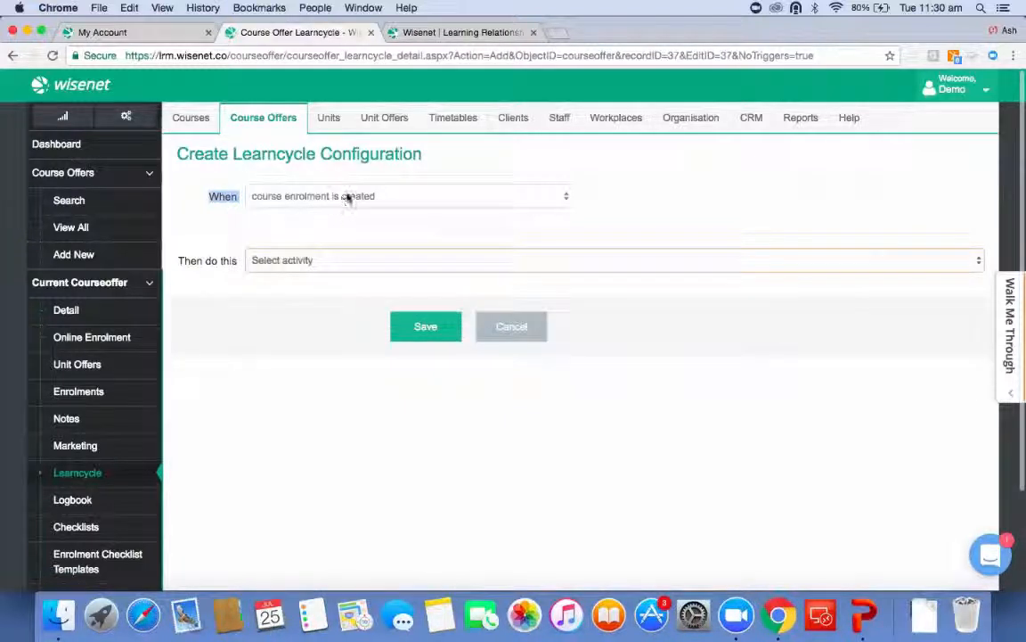
left_click(346, 197)
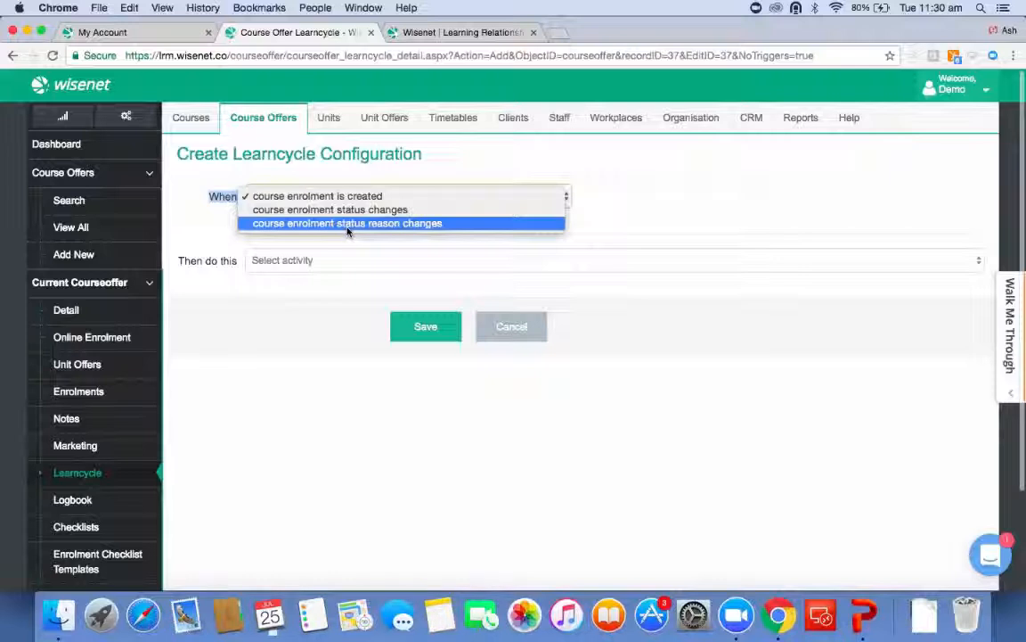
left_click(348, 262)
left_click(349, 262)
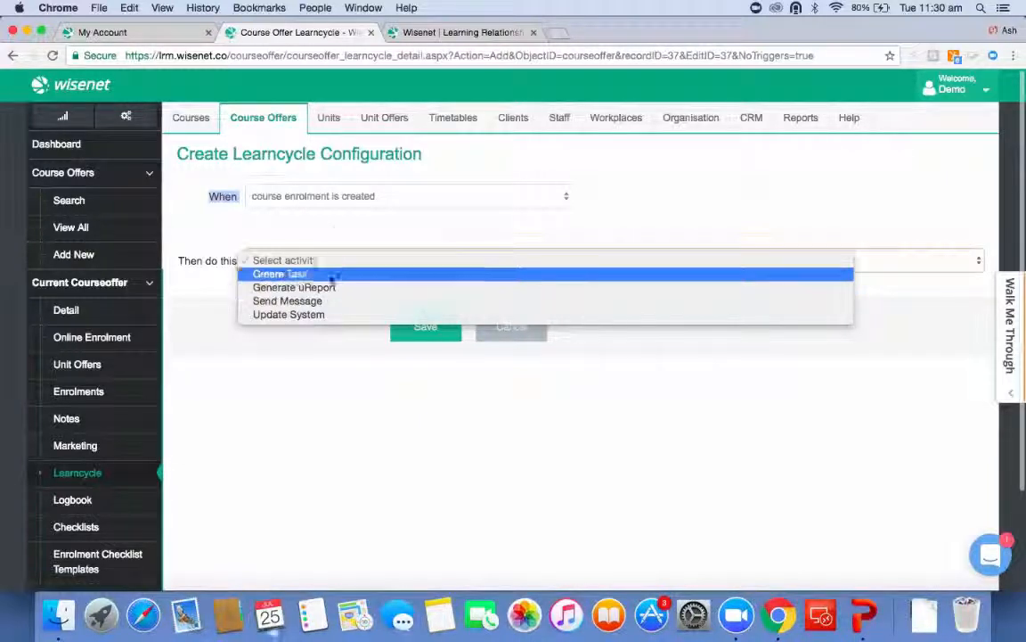
left_click(333, 232)
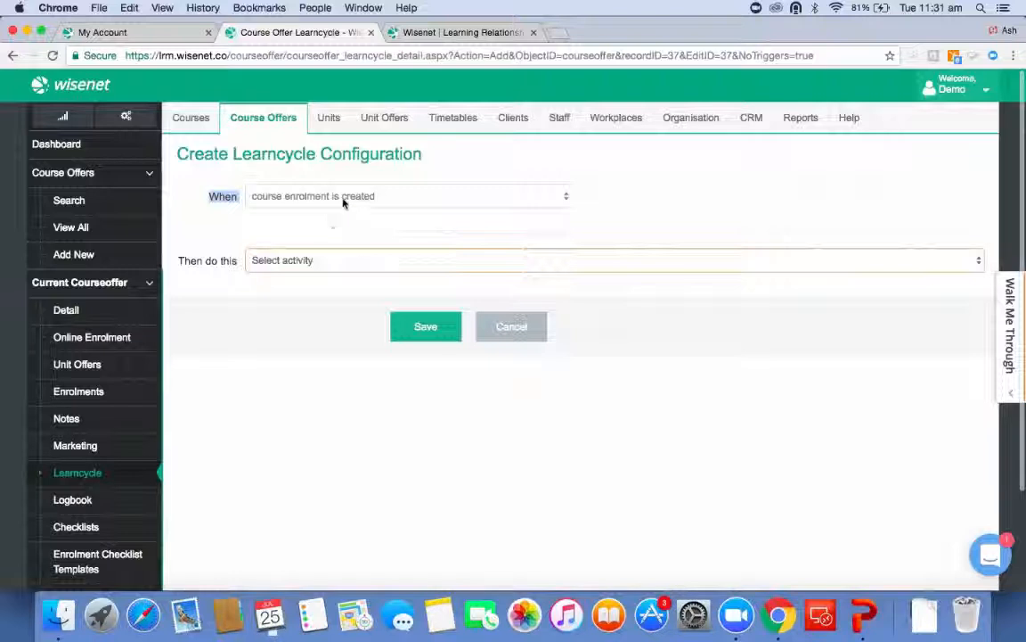
Set the trigger to when course enrolment status changes to Enquiry.
left_click(343, 200)
left_click(323, 211)
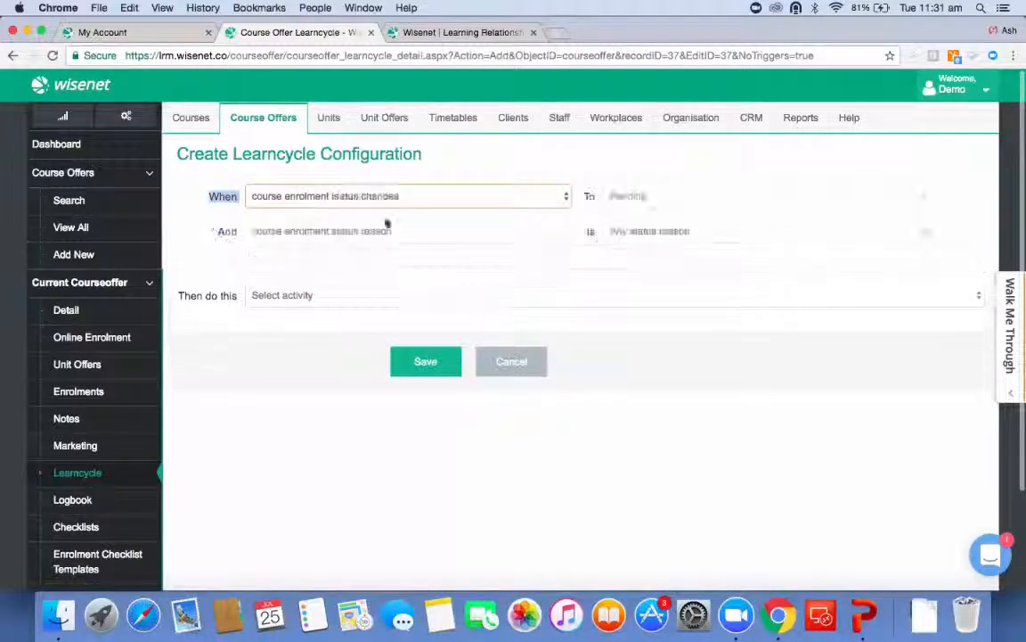
left_click(669, 195)
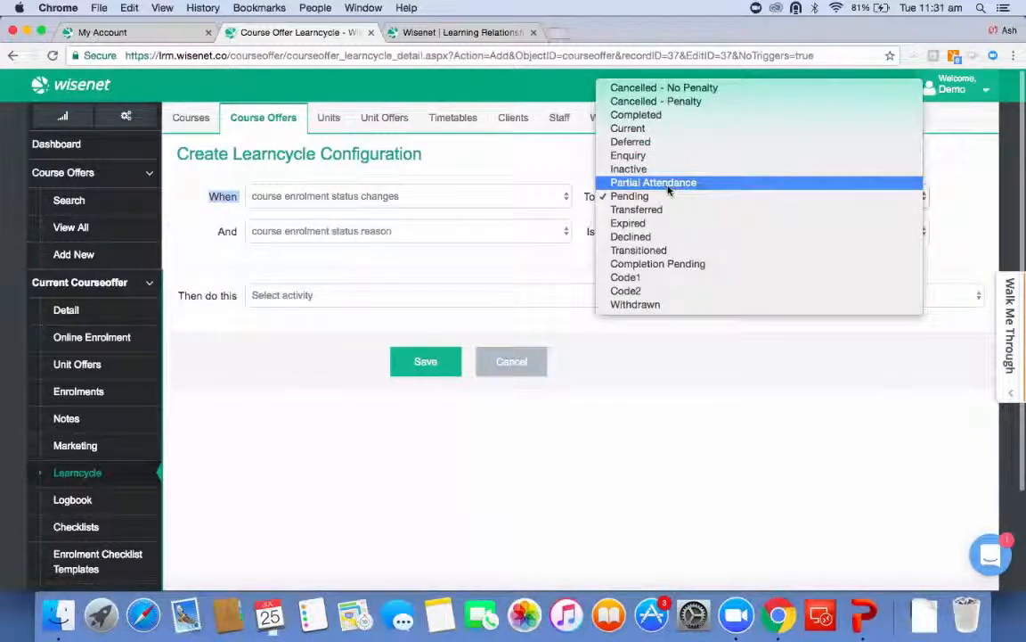
left_click(664, 158)
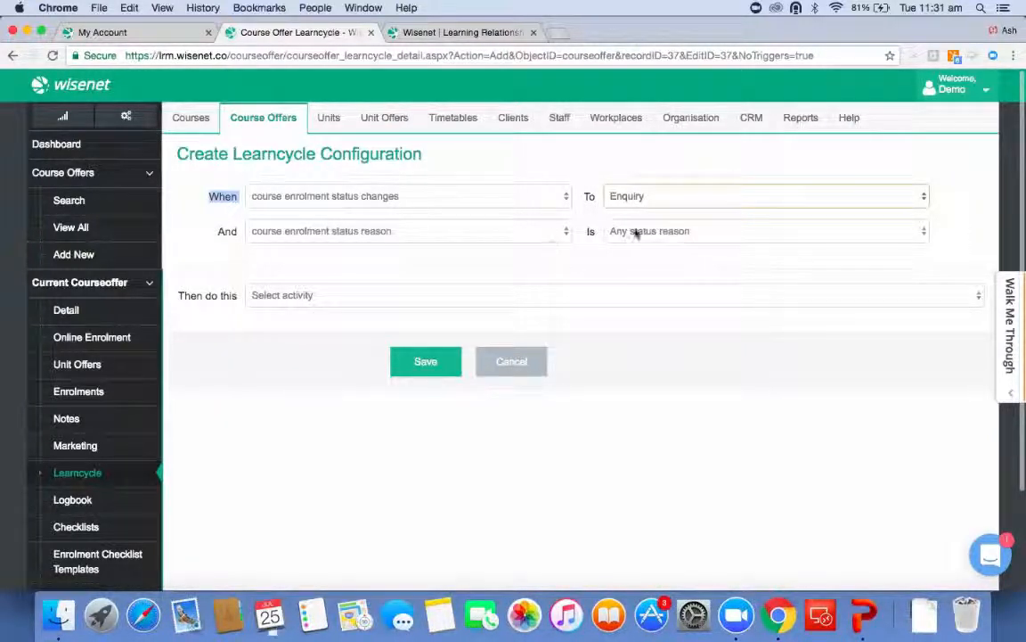
Set the activity to Send Message using the Welcome message template.
left_click(316, 306)
left_click(319, 336)
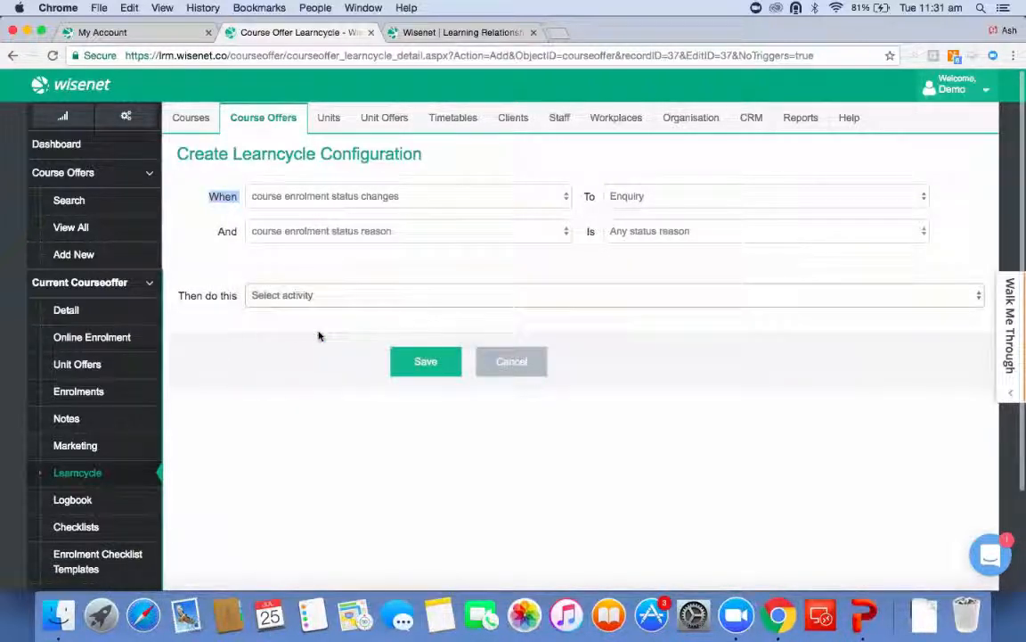
scroll(318, 334, "down", 3)
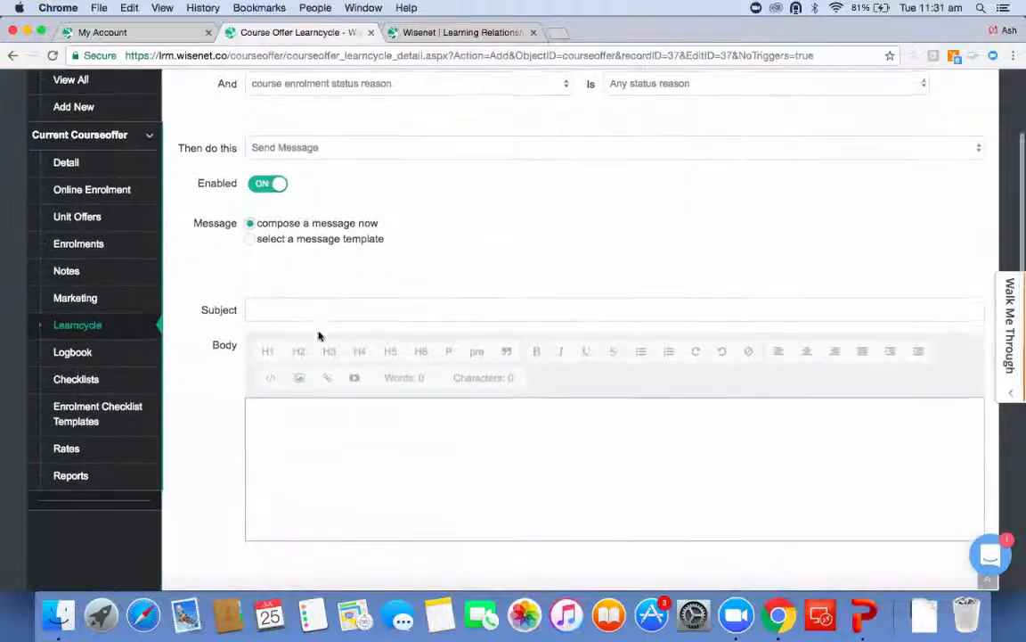
left_click(253, 239)
left_click(300, 267)
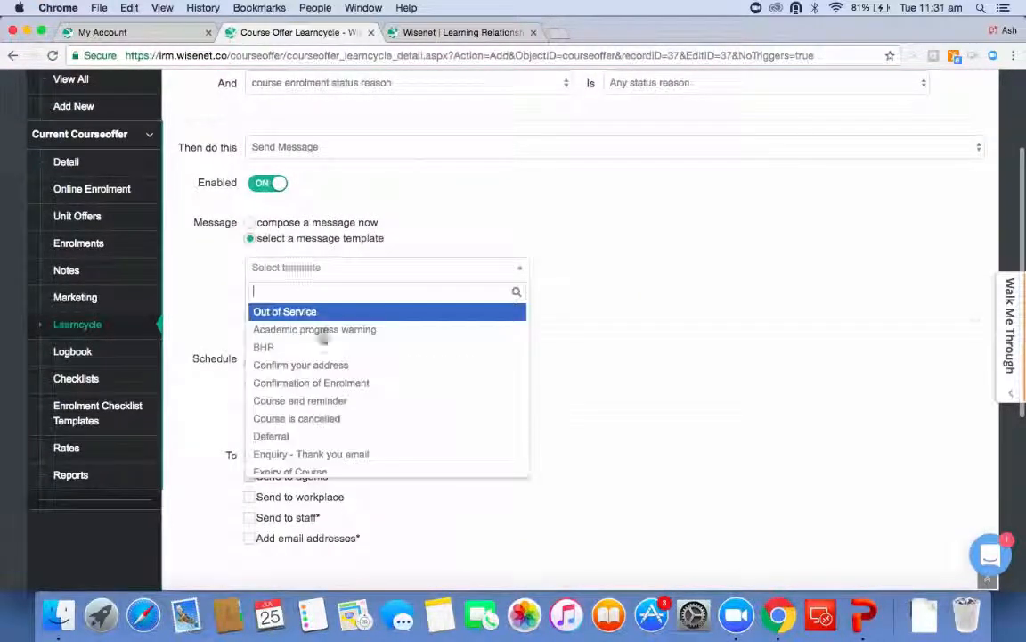
scroll(332, 414, "down", 5)
scroll(332, 414, "down", 3)
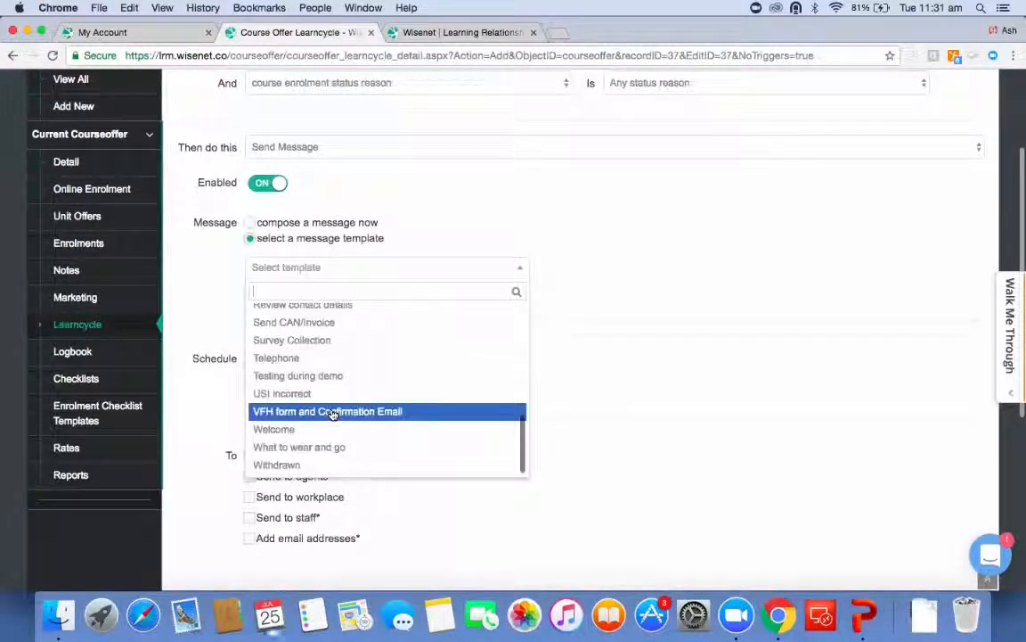
left_click(315, 431)
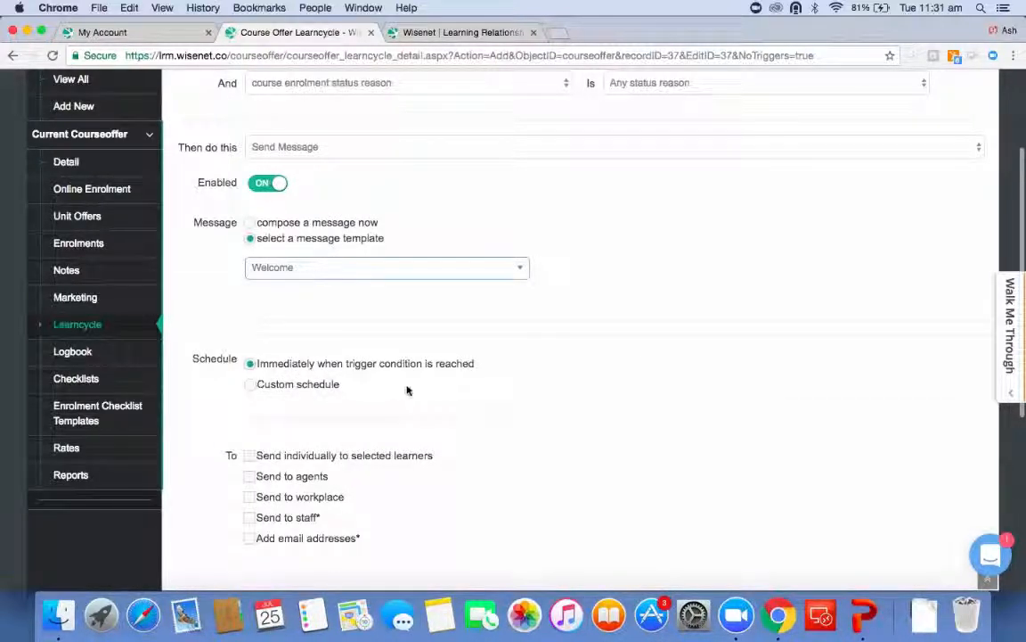
Send it individually to selected learners and save the learncycle activity.
scroll(407, 389, "down", 3)
left_click(250, 336)
scroll(406, 348, "down", 3)
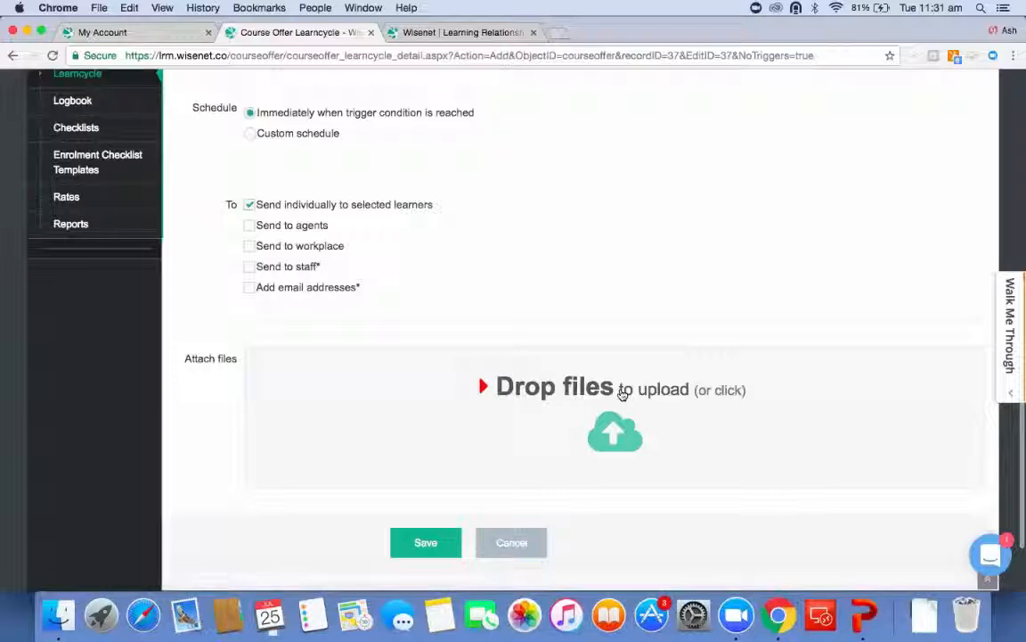
left_click(426, 542)
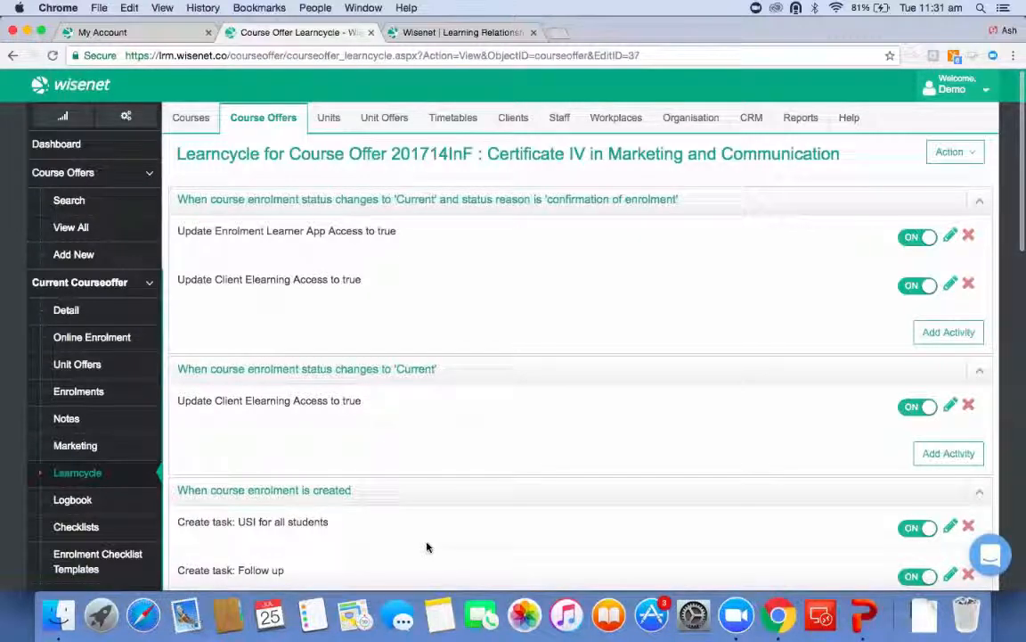
Add another learncycle activity triggered when course enrolment status changes to Enquiry.
left_click(953, 152)
left_click(922, 181)
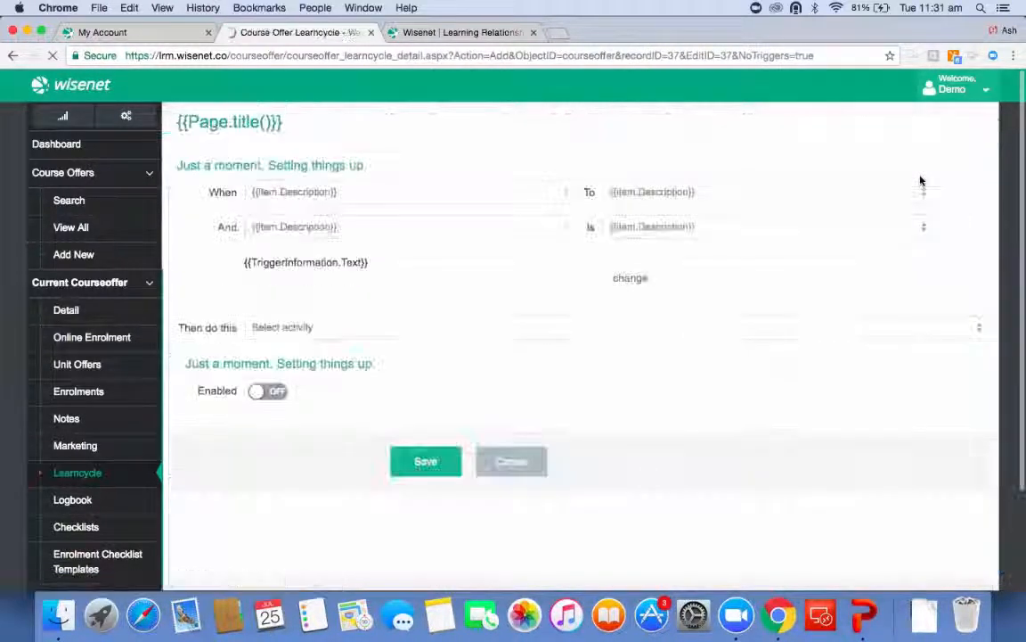
left_click(479, 196)
left_click(473, 214)
left_click(660, 196)
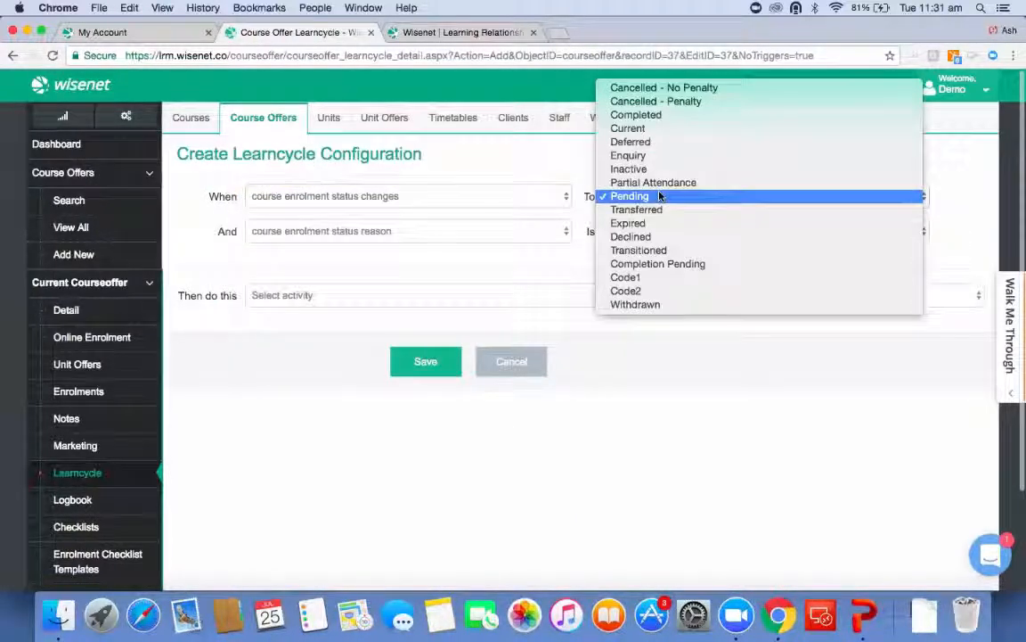
left_click(651, 155)
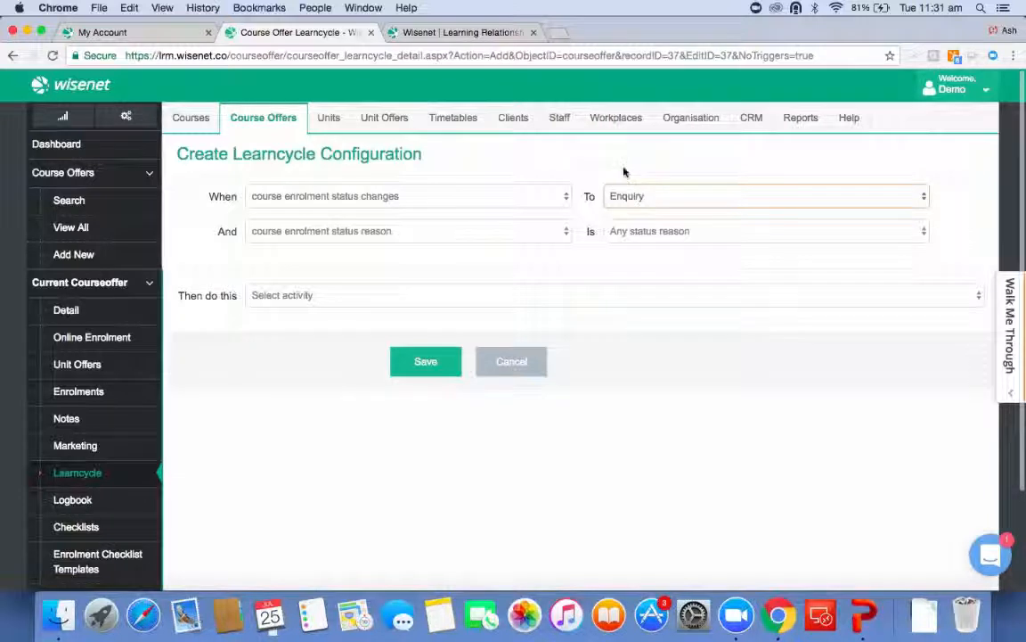
Set the new activity to Send Message using the Find out why message template.
left_click(409, 292)
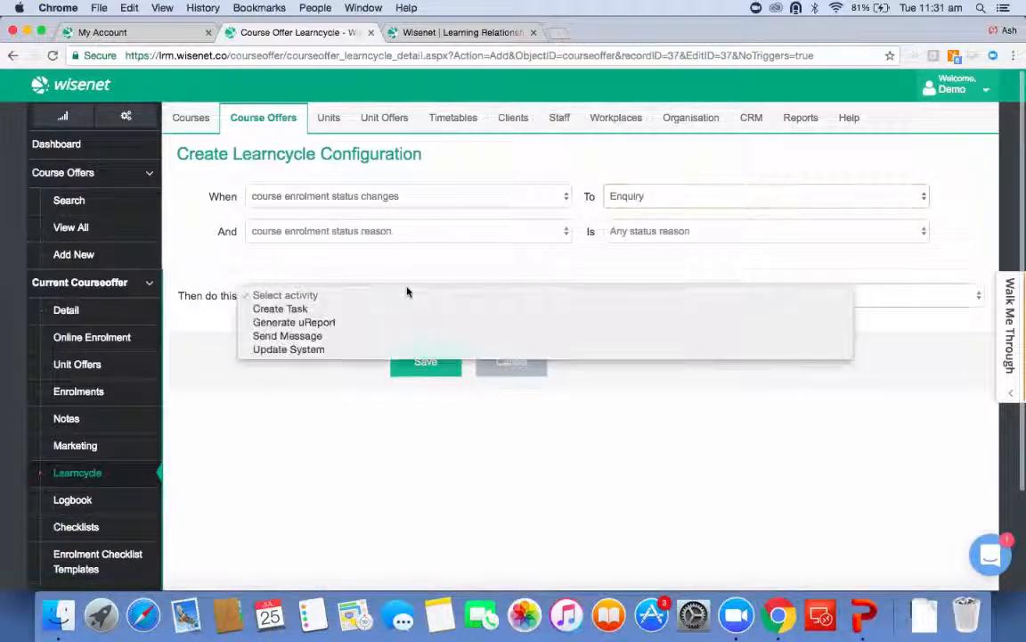
left_click(397, 336)
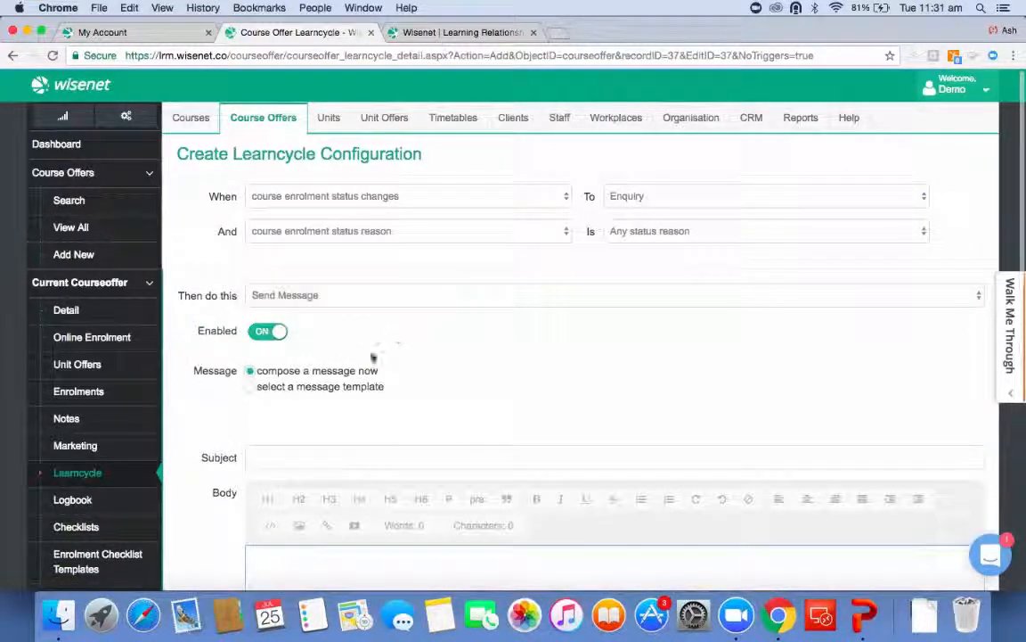
left_click(343, 387)
left_click(346, 416)
scroll(362, 531, "down", 3)
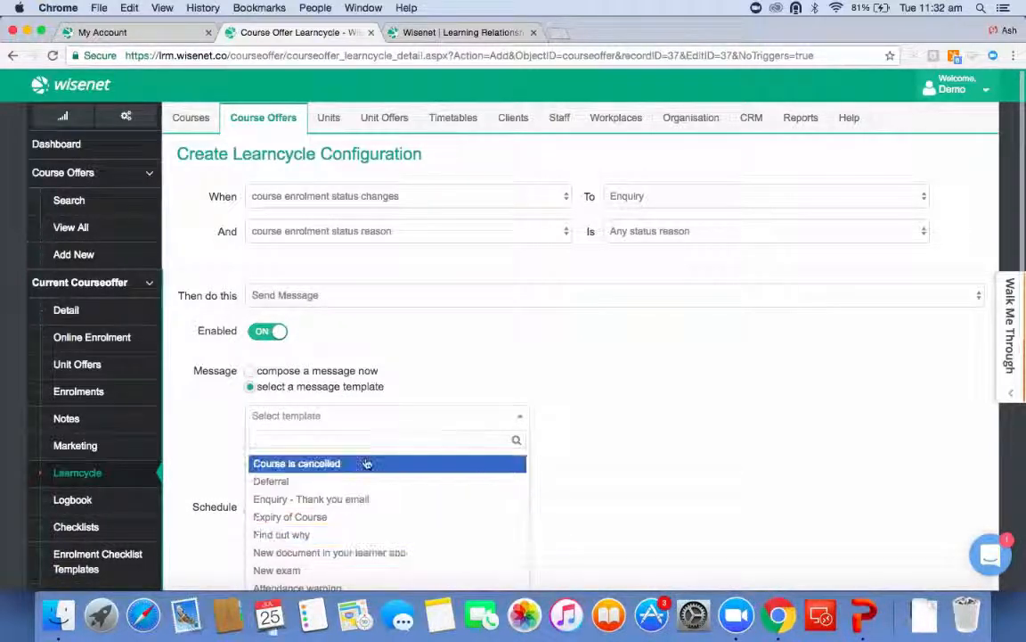
scroll(366, 463, "down", 2)
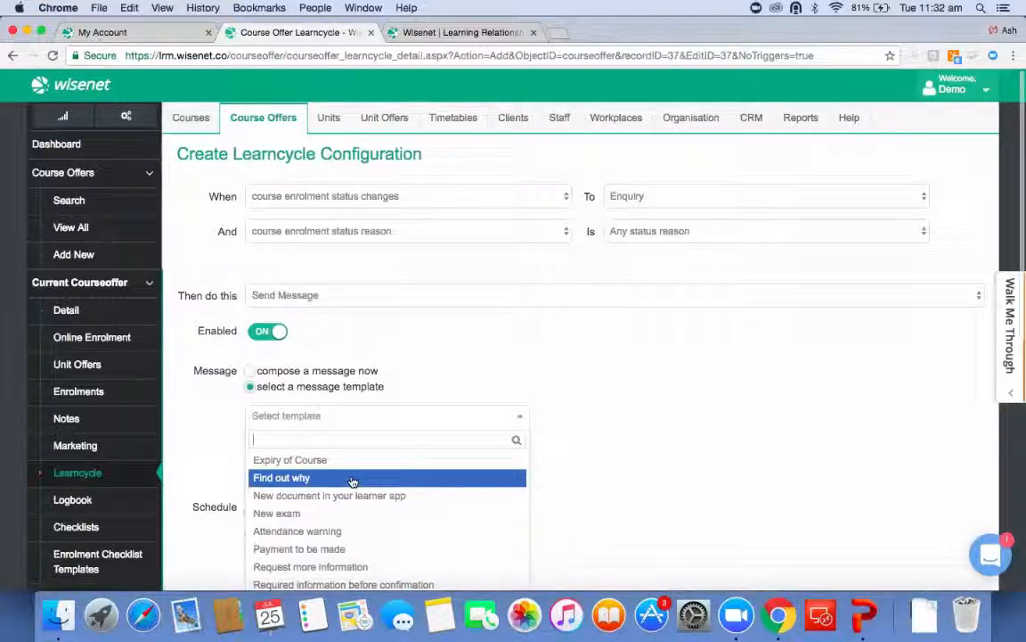
scroll(353, 481, "down", 5)
scroll(353, 482, "up", 5)
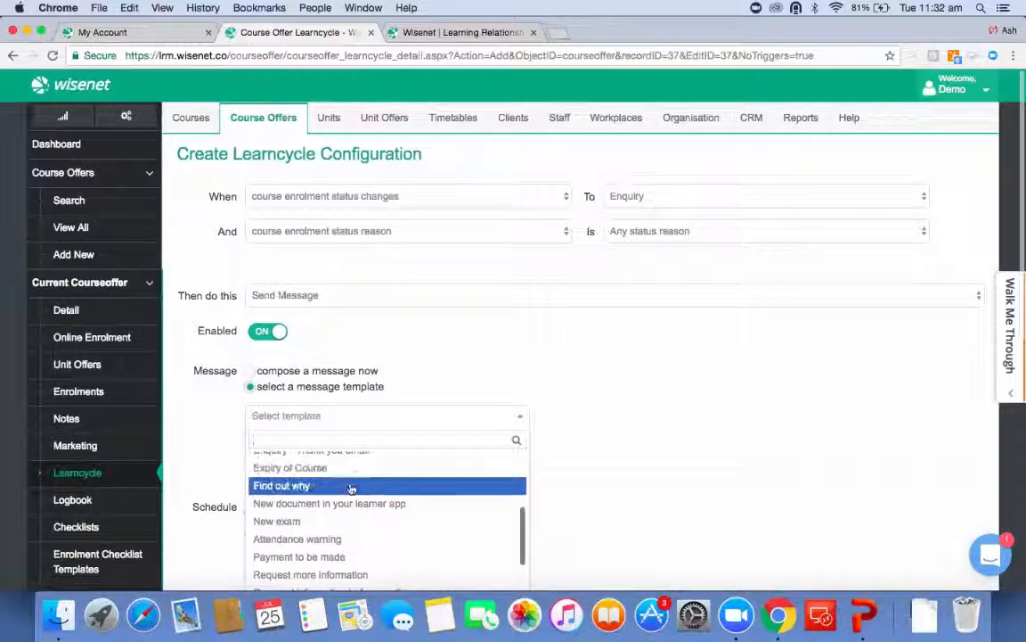
left_click(352, 486)
Set a custom schedule of 3 weeks after the trigger condition is reached.
scroll(316, 456, "down", 3)
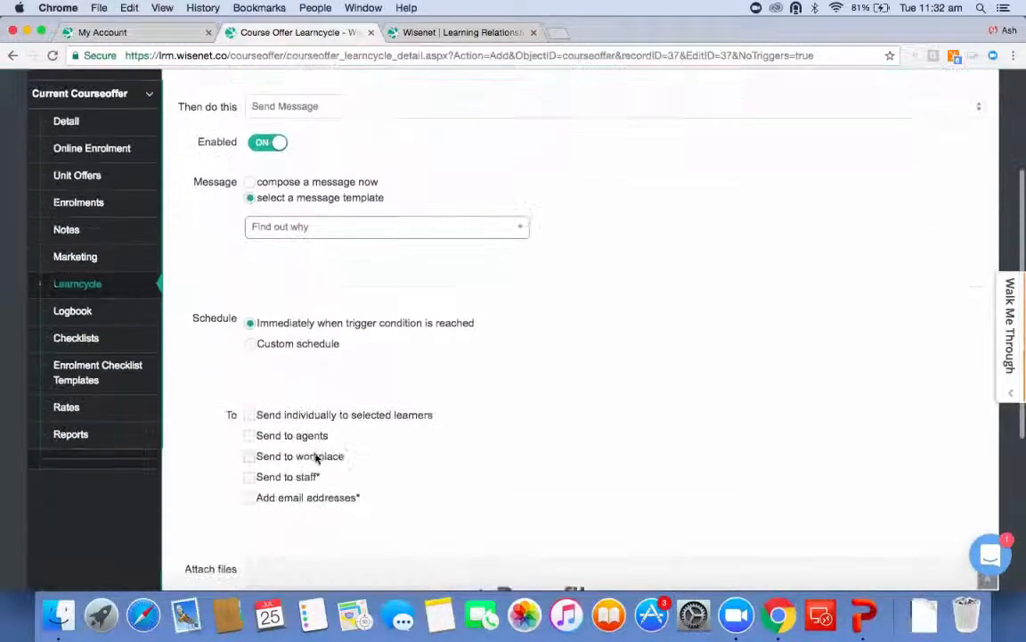
left_click(252, 345)
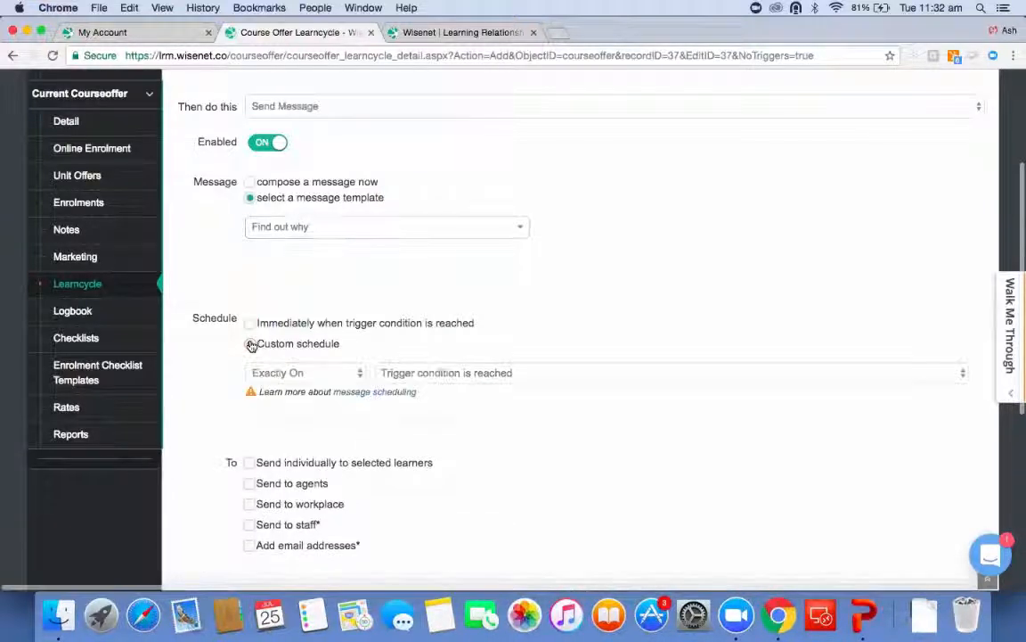
left_click(282, 374)
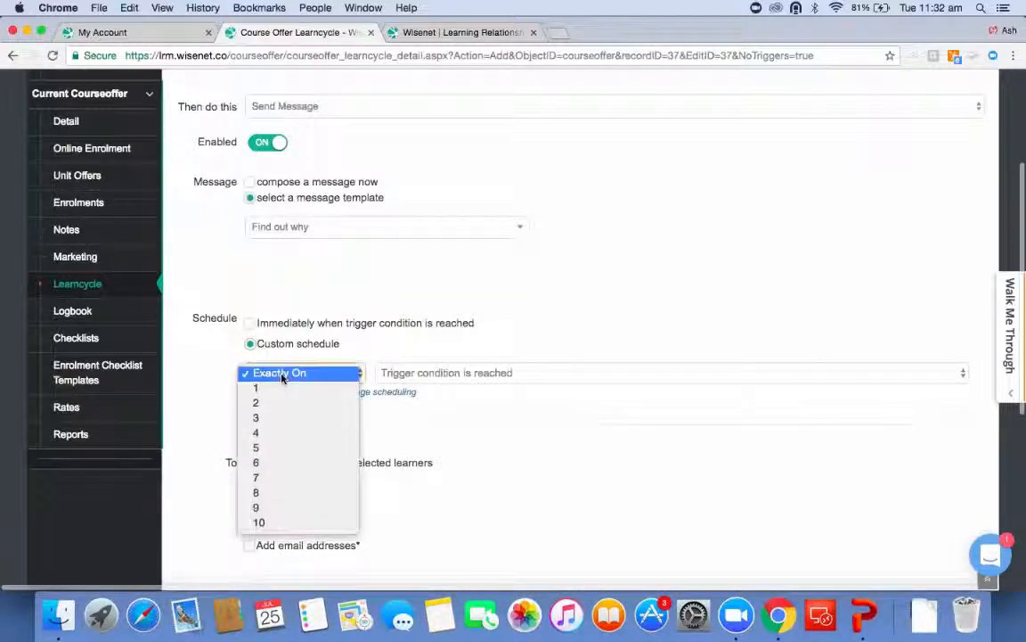
left_click(277, 419)
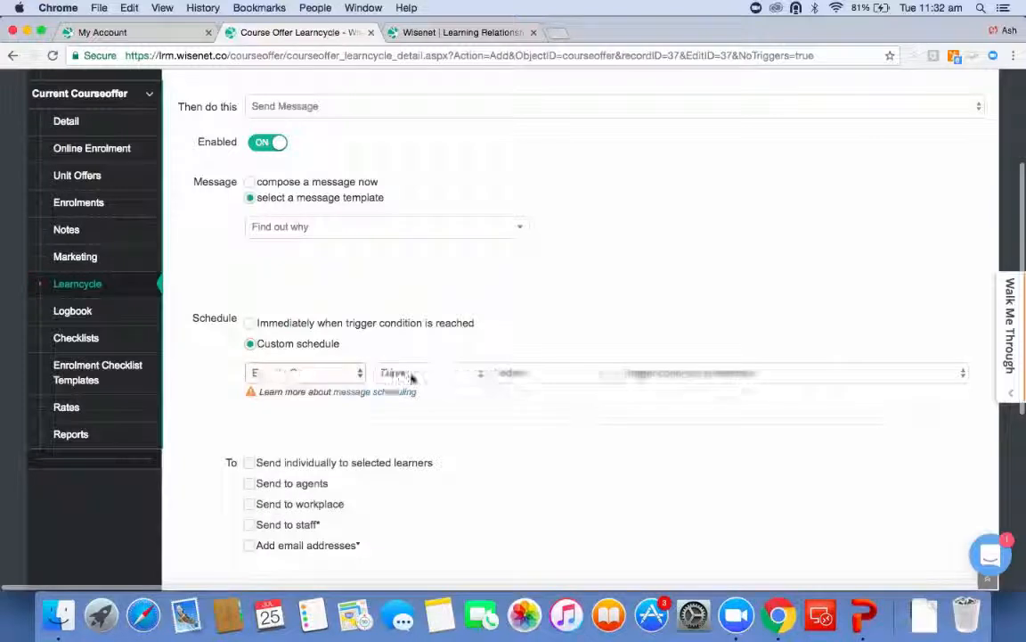
left_click(412, 374)
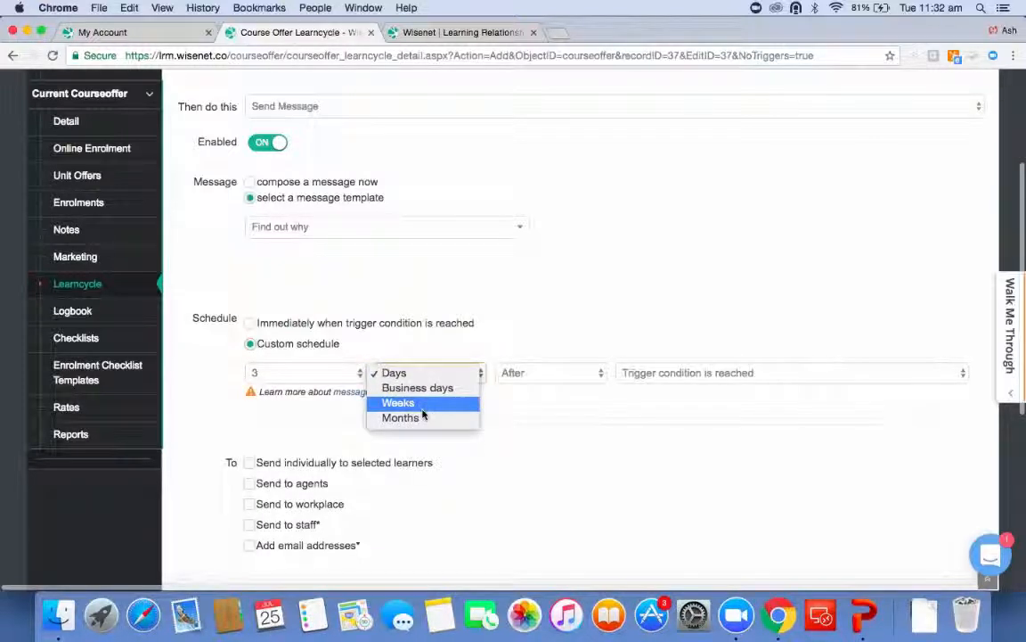
left_click(419, 405)
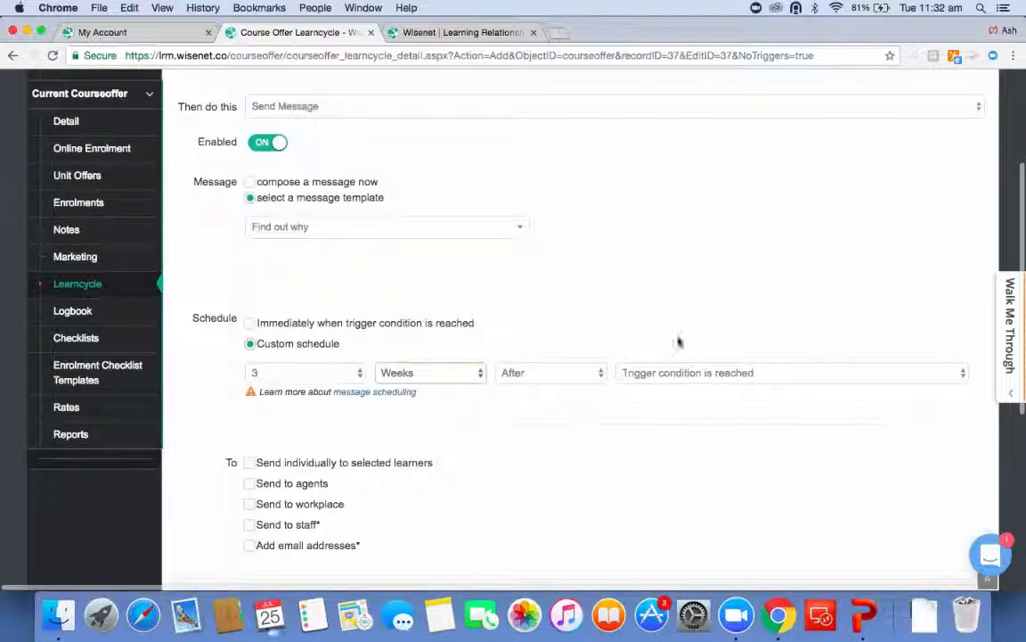
Send it individually to selected learners and save the learncycle activity.
left_click(246, 462)
scroll(335, 294, "down", 2)
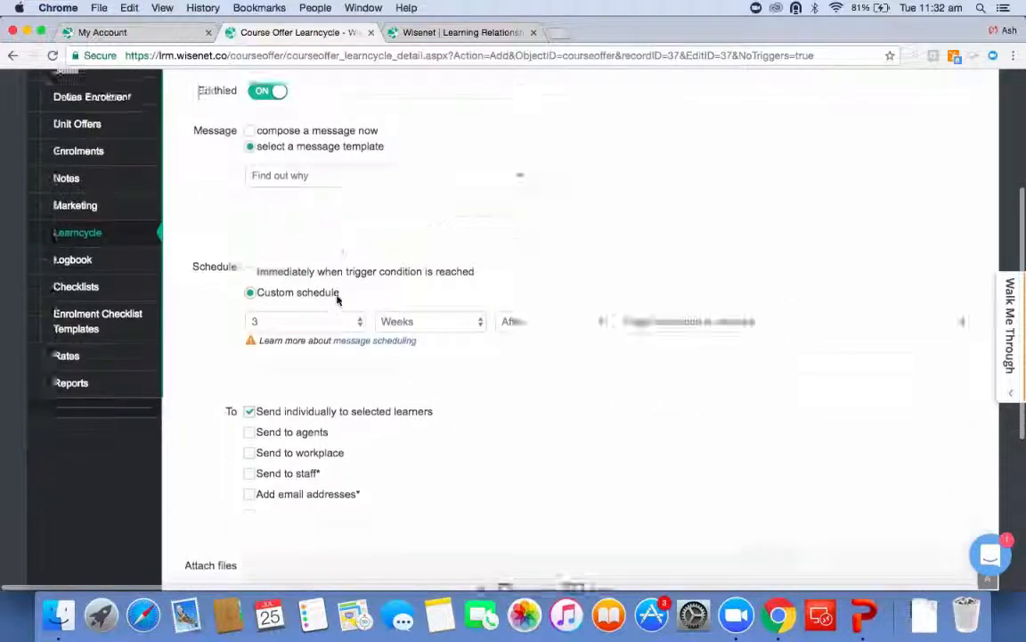
scroll(337, 299, "down", 5)
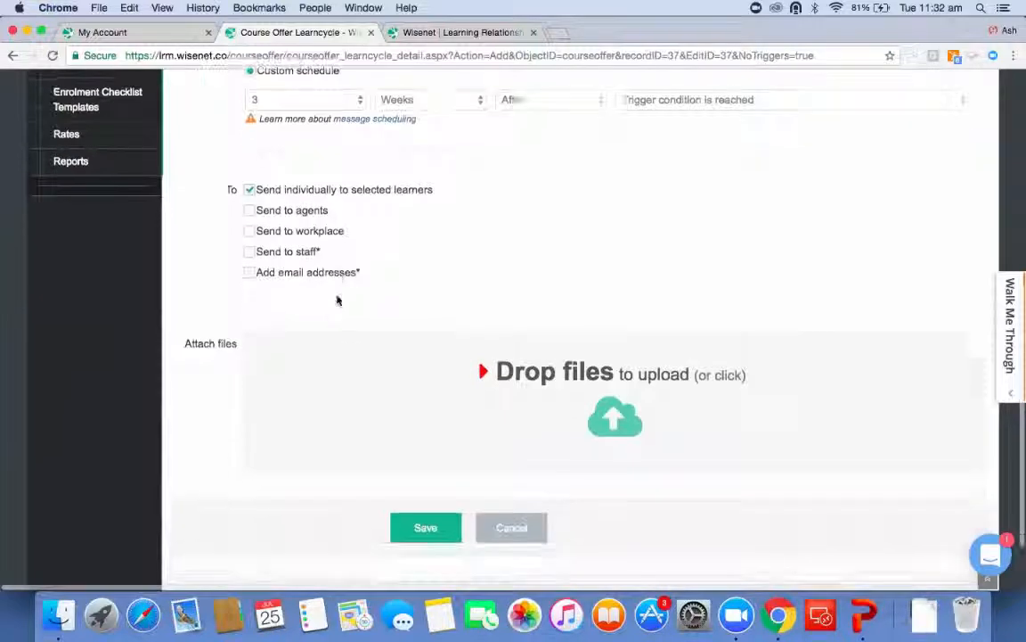
left_click(423, 529)
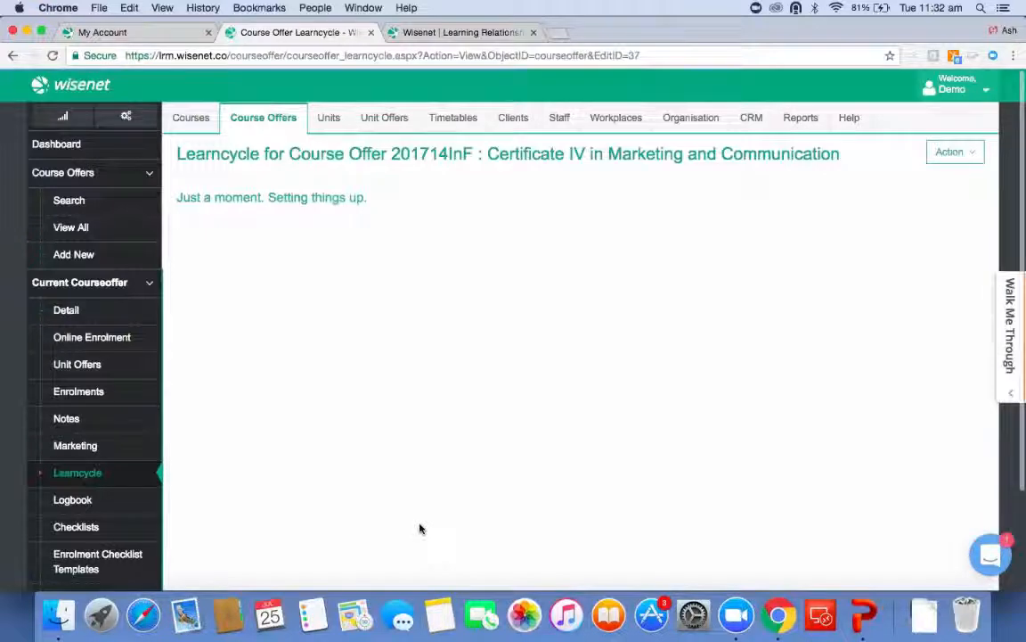
Review the activities listed under the Enquiry status change trigger.
scroll(420, 528, "down", 10)
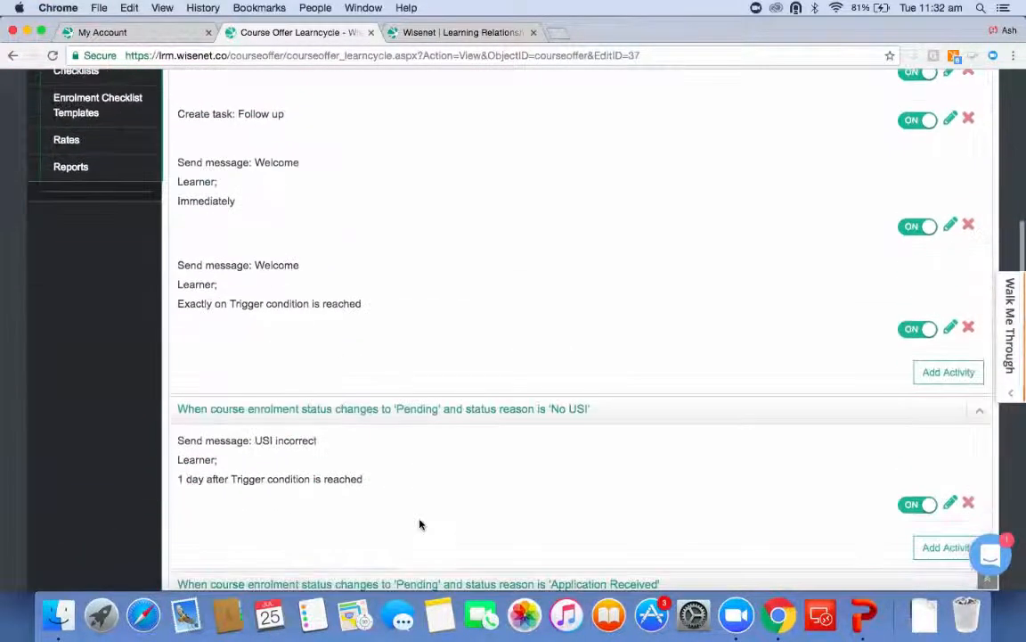
scroll(420, 524, "down", 3)
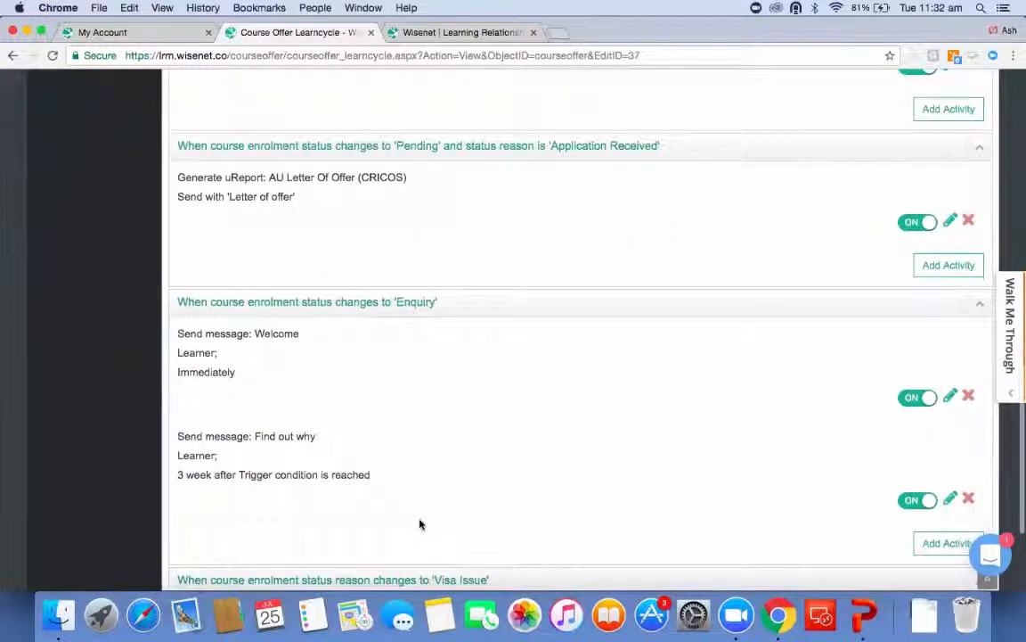
scroll(477, 358, "down", 3)
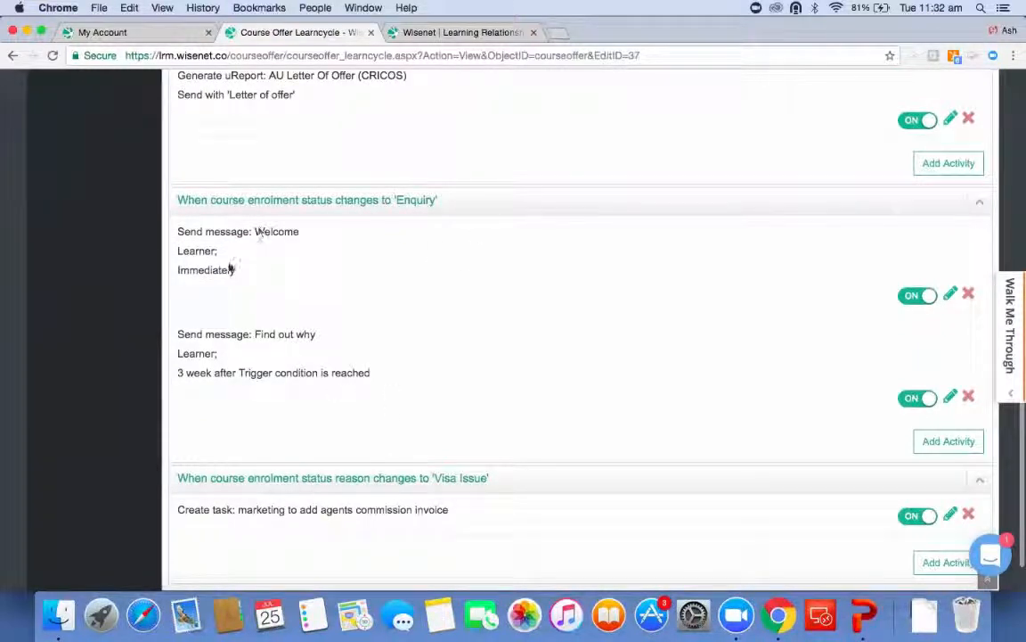
left_click_drag(393, 200, 435, 201)
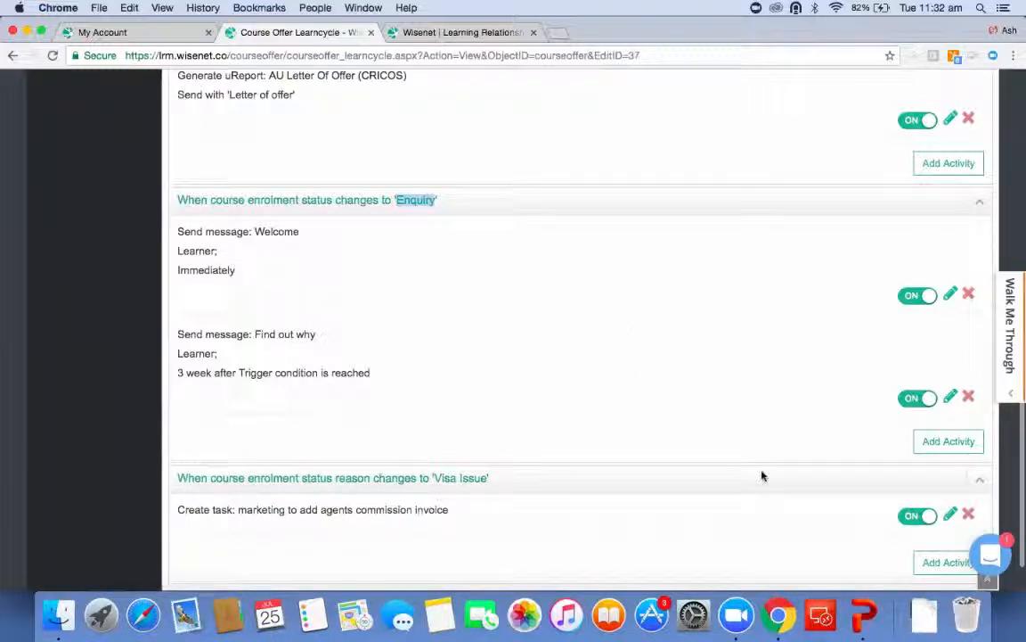
left_click(443, 200)
left_click_drag(435, 199, 178, 198)
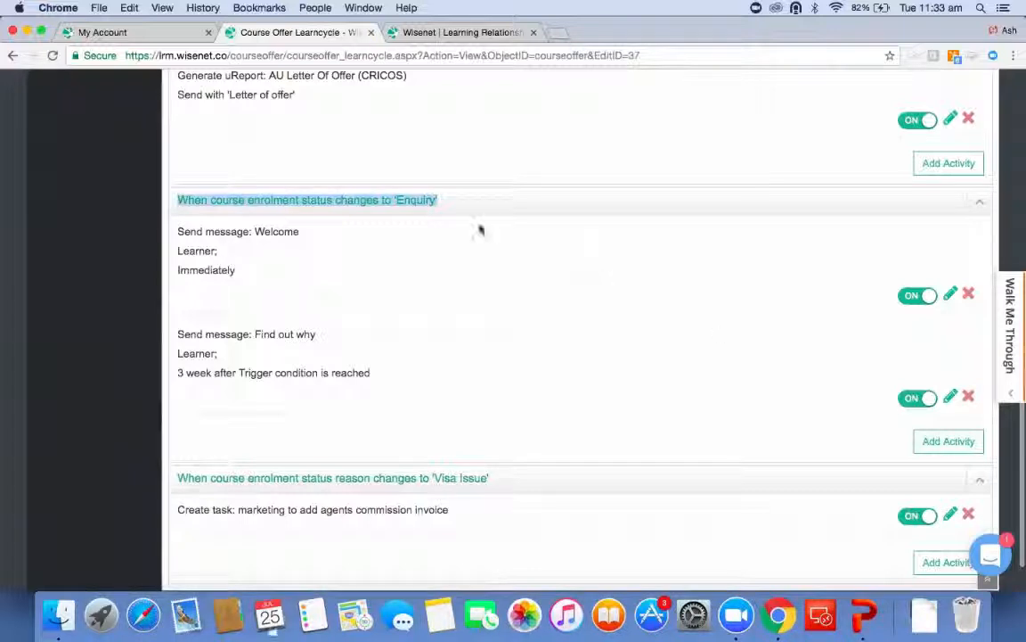
Add another Enquiry activity that creates a task named Follow Up Call.
left_click(923, 441)
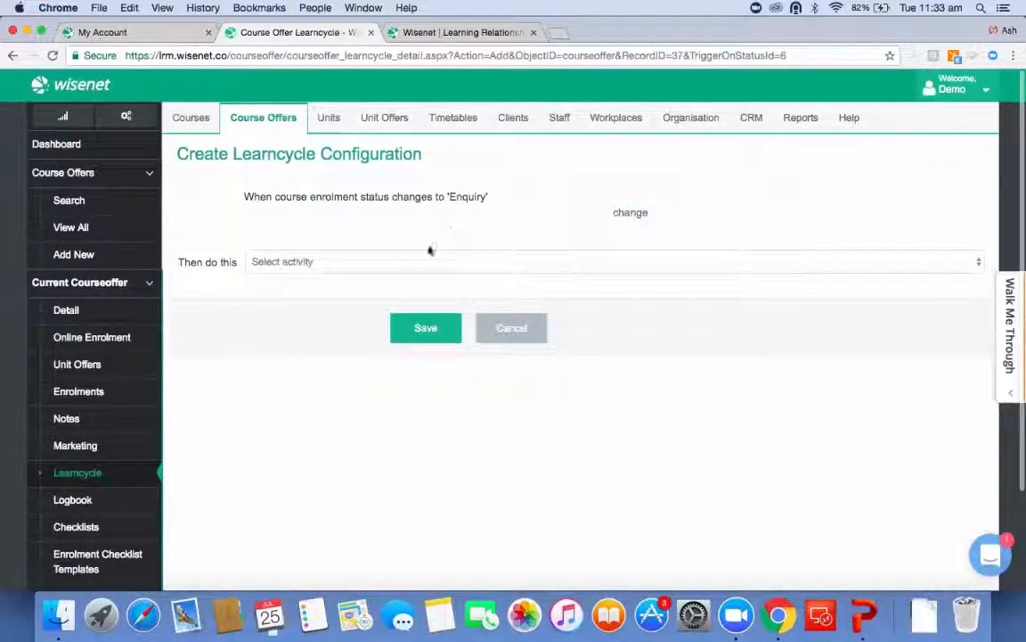
left_click(414, 263)
left_click(384, 275)
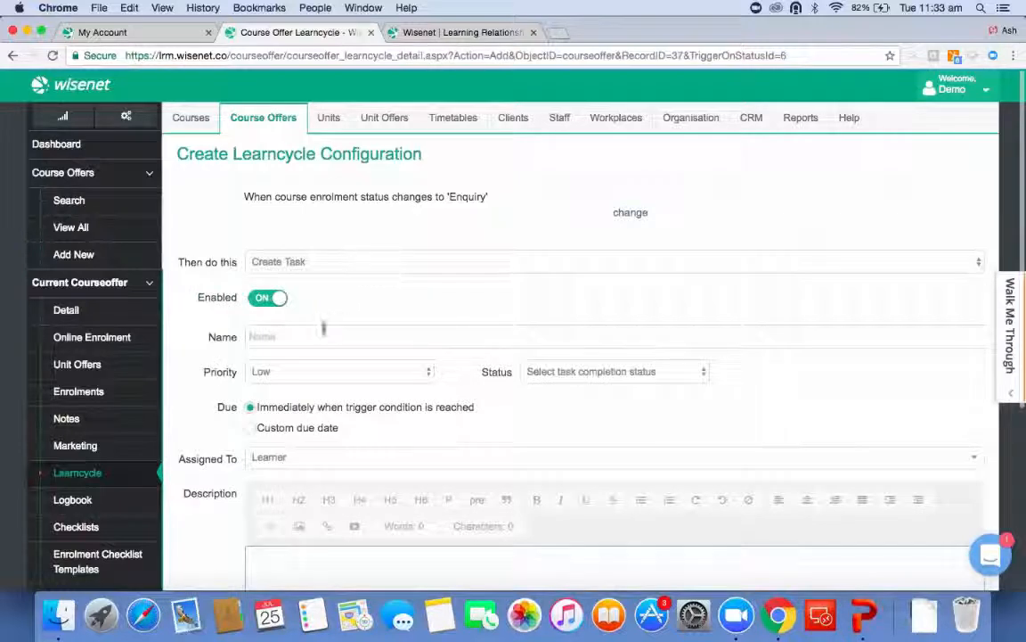
left_click(321, 334)
type("Follow Up Call")
Assign the task to a staff member.
scroll(389, 338, "down", 3)
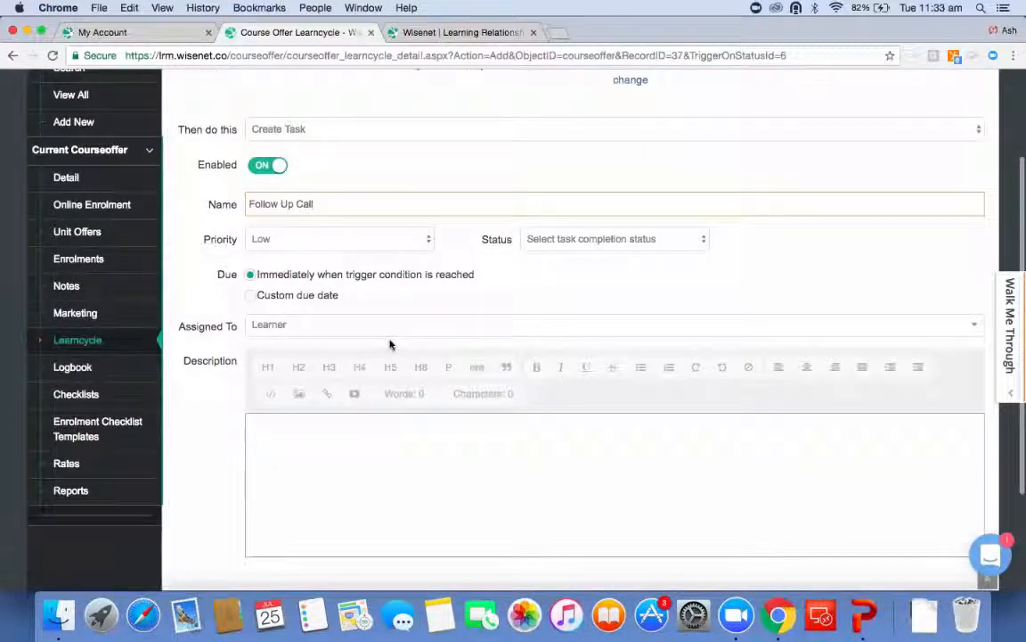
left_click(380, 329)
scroll(405, 474, "down", 5)
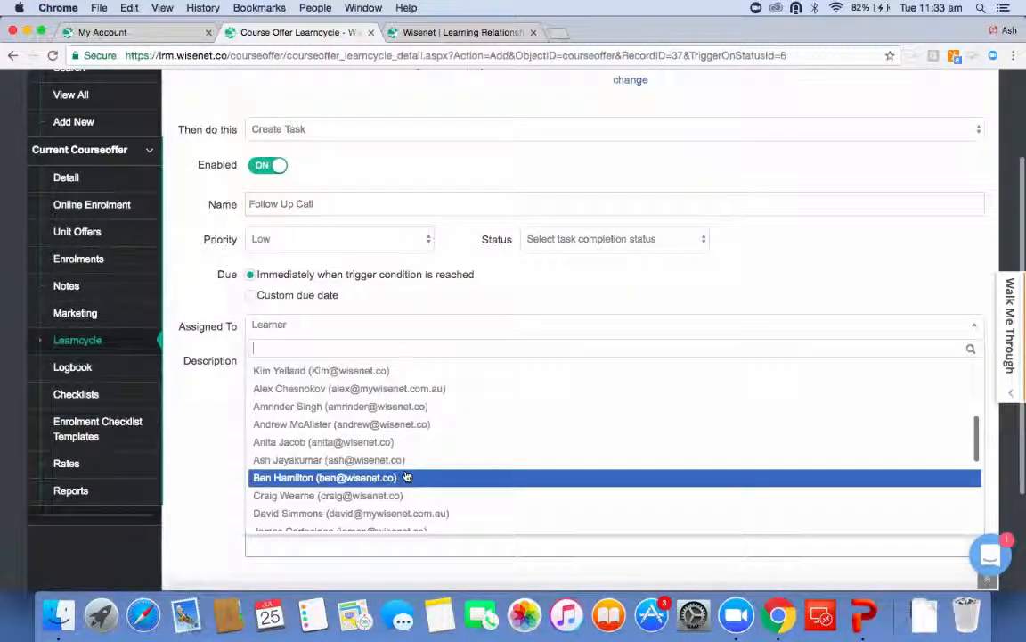
left_click(406, 464)
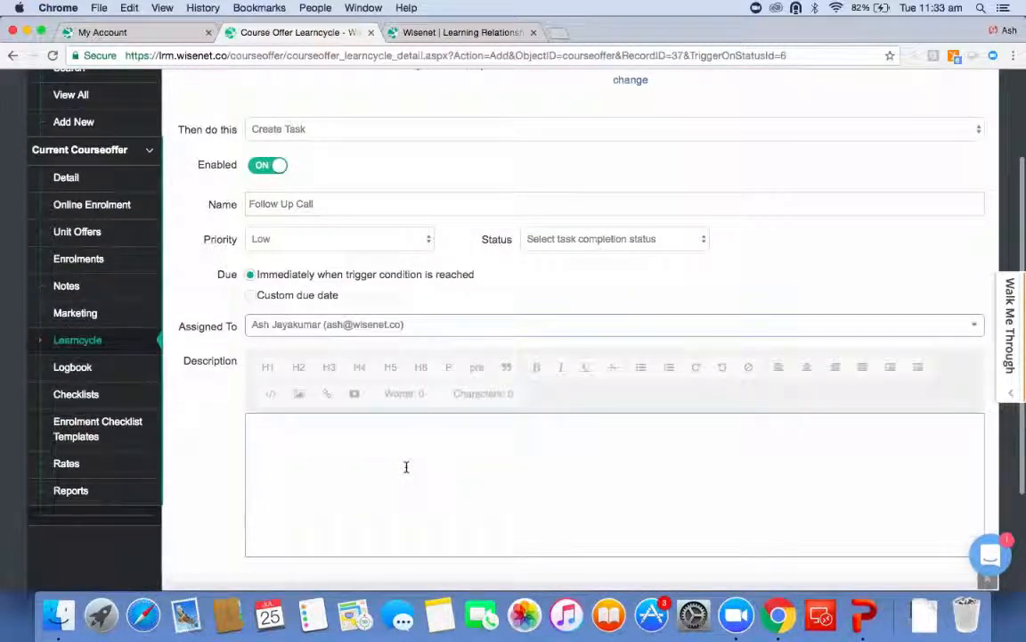
Set the task's priority to High and its status to Not Started.
left_click(363, 233)
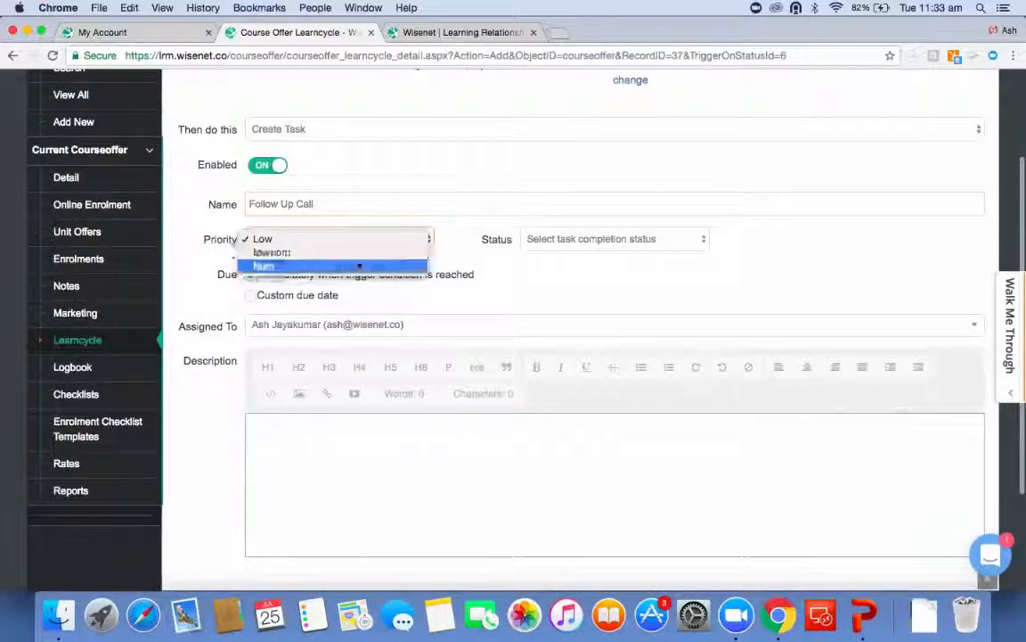
left_click(358, 266)
left_click(564, 240)
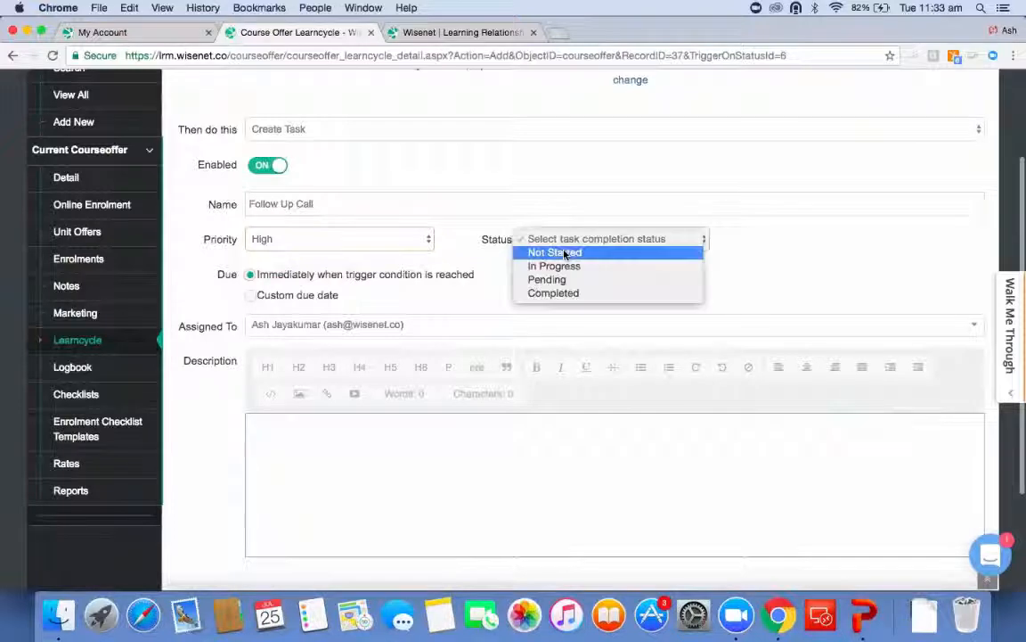
left_click(565, 253)
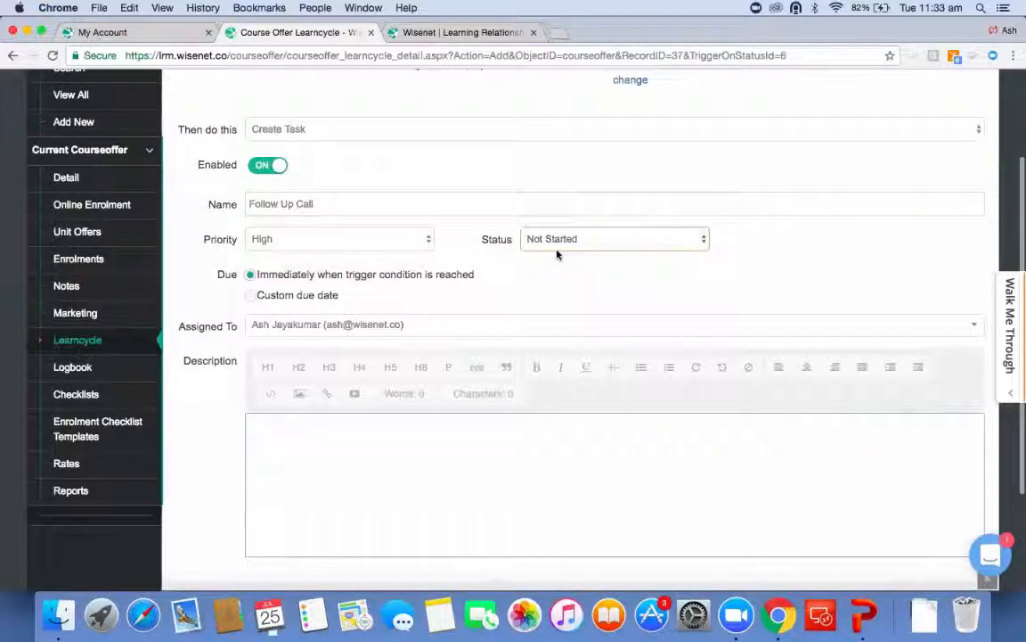
Set a custom due date of 2 weeks after the trigger condition is reached.
scroll(363, 258, "up", 3)
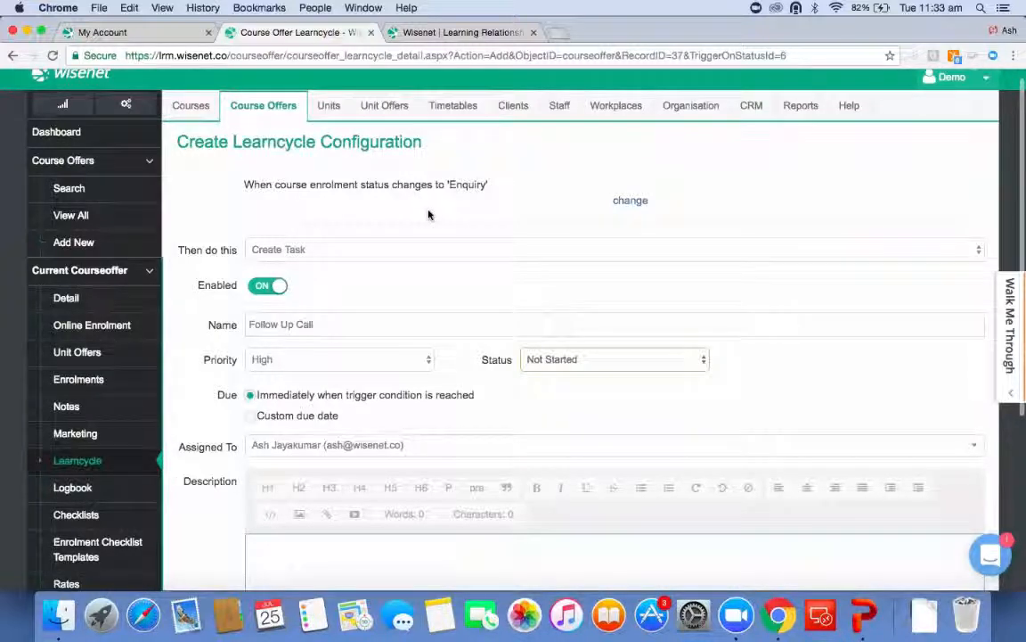
left_click(253, 415)
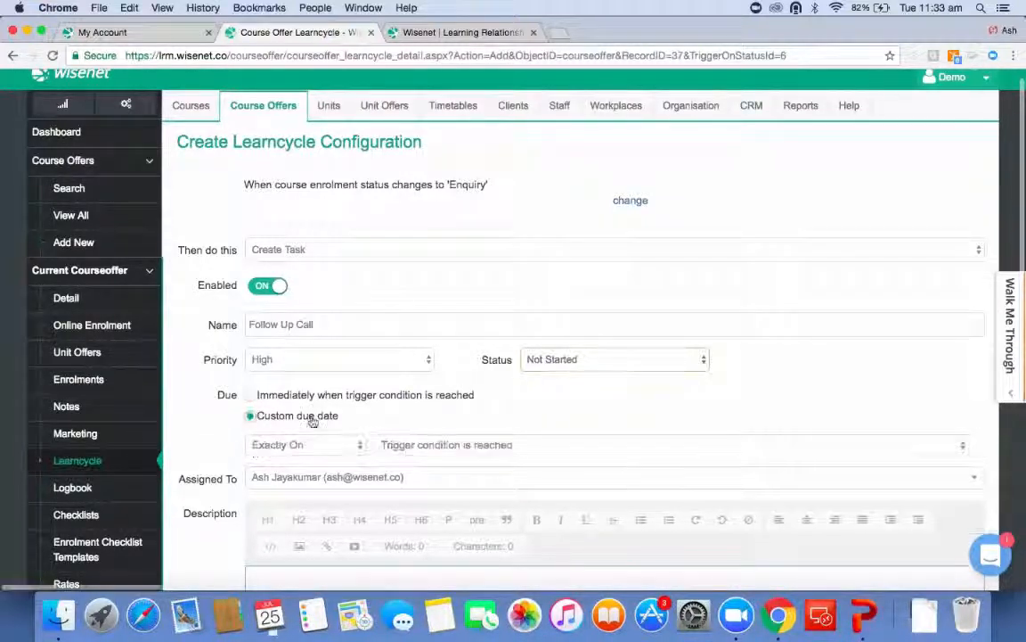
left_click(352, 445)
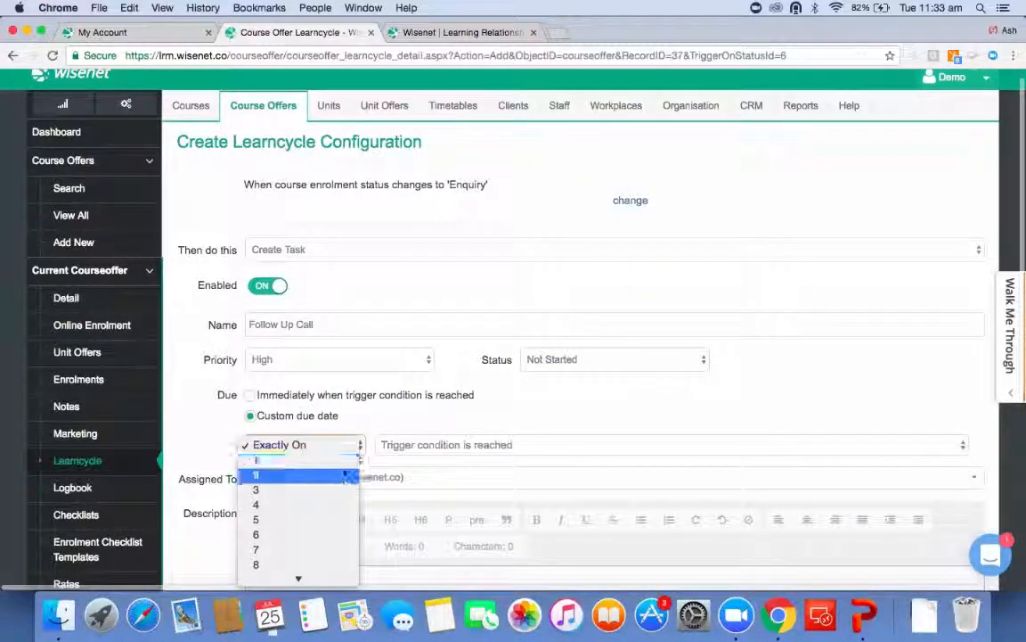
left_click(392, 463)
left_click(428, 453)
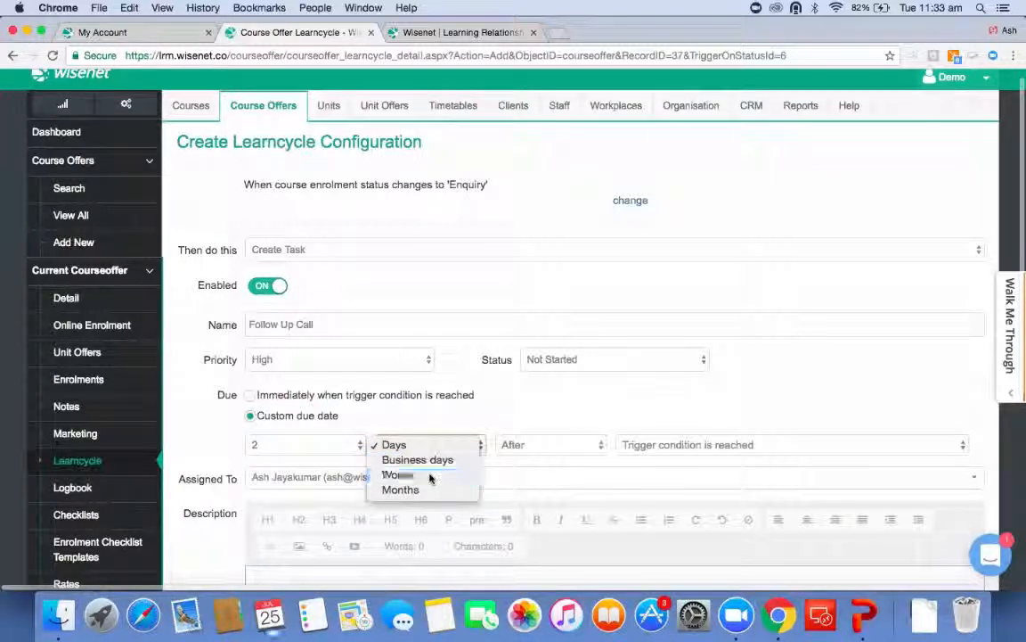
left_click(457, 461)
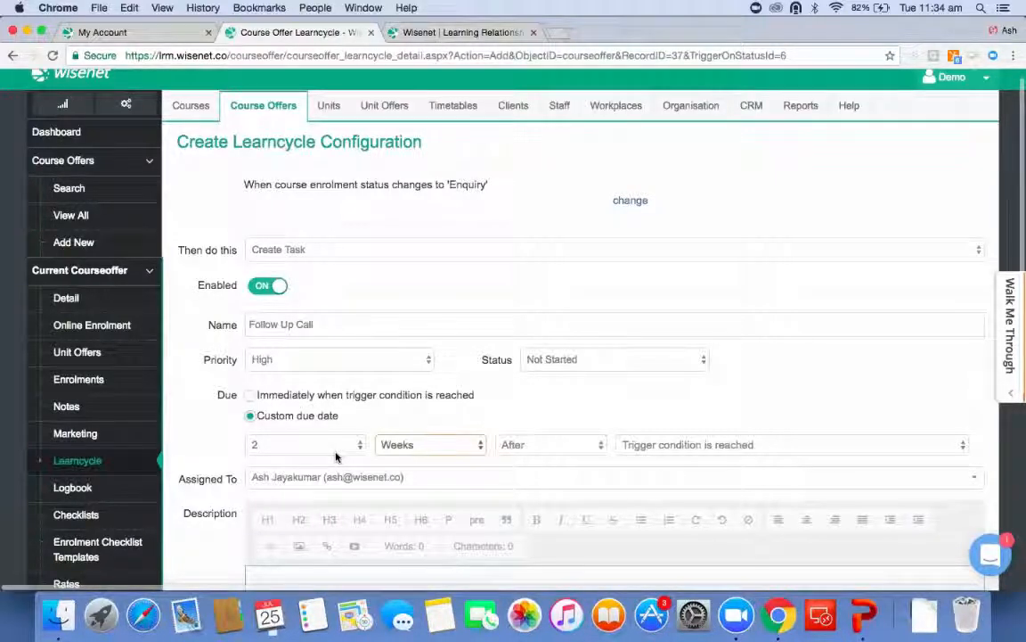
Save the task activity and check it under the Enquiry trigger.
scroll(336, 457, "down", 5)
left_click(405, 469)
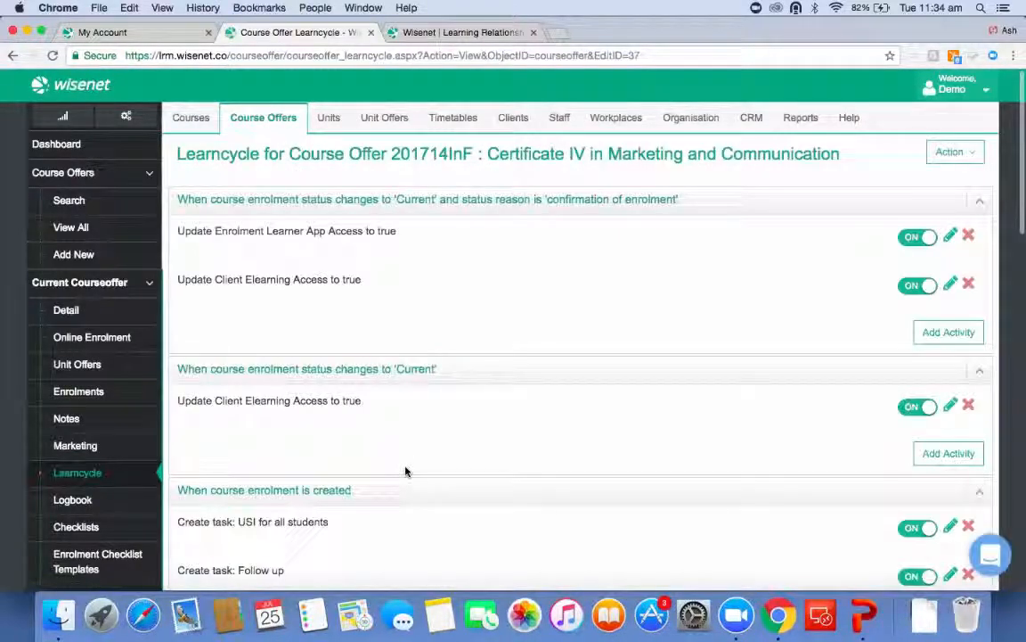
scroll(405, 471, "down", 8)
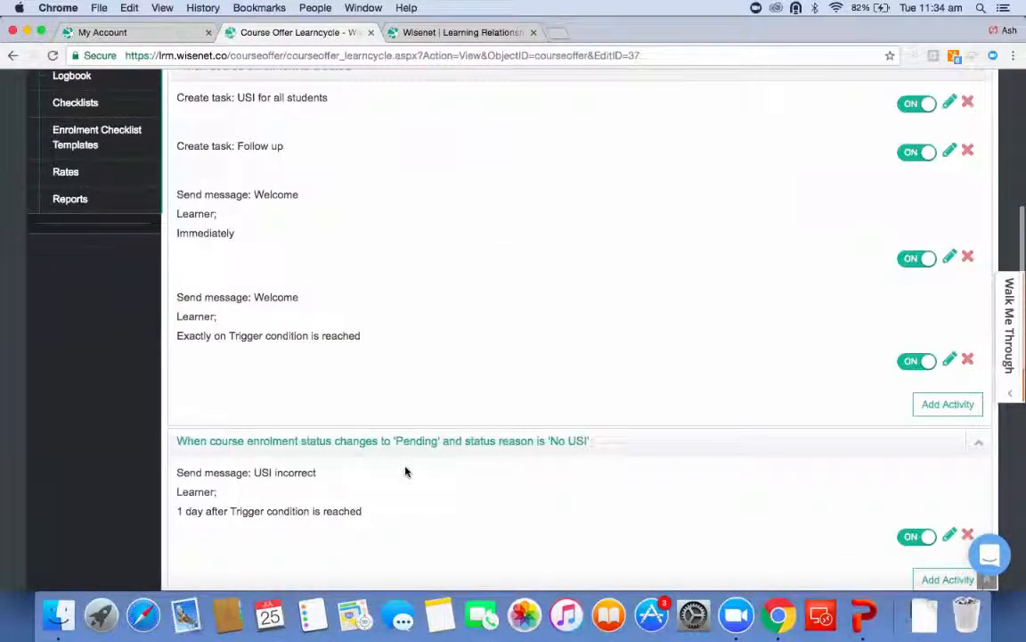
scroll(405, 469, "down", 9)
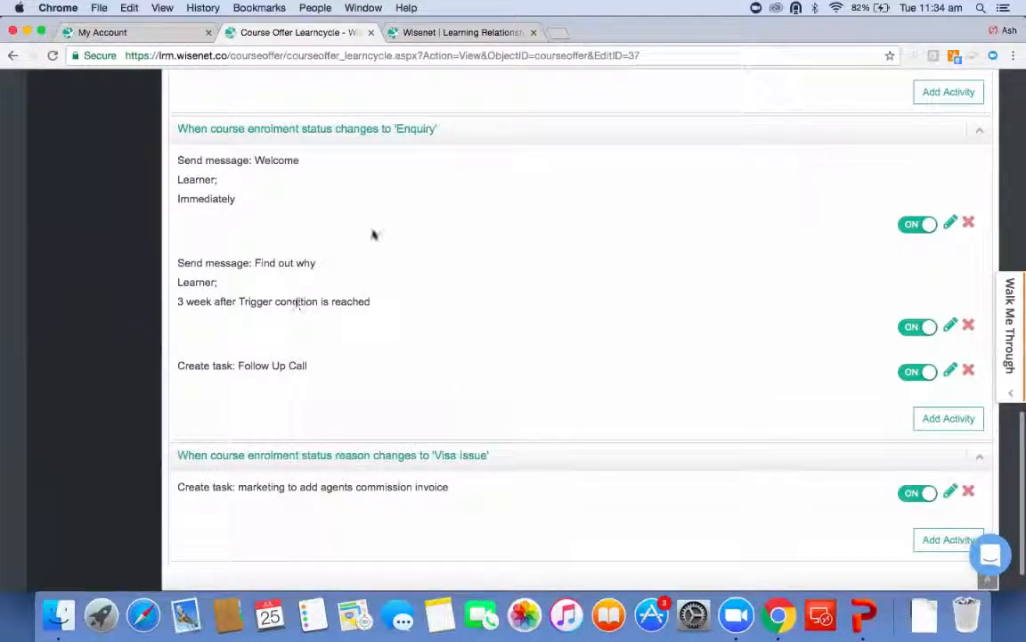
Add an Update System activity under the Enquiry trigger that updates the Course Enrolment's Enrolment Status.
left_click(939, 419)
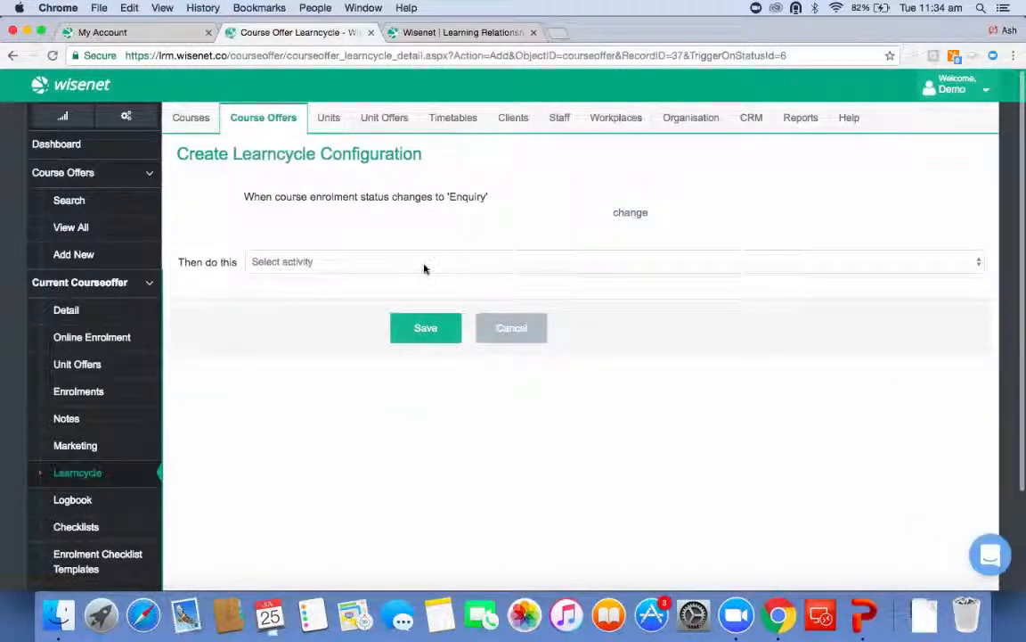
left_click(424, 263)
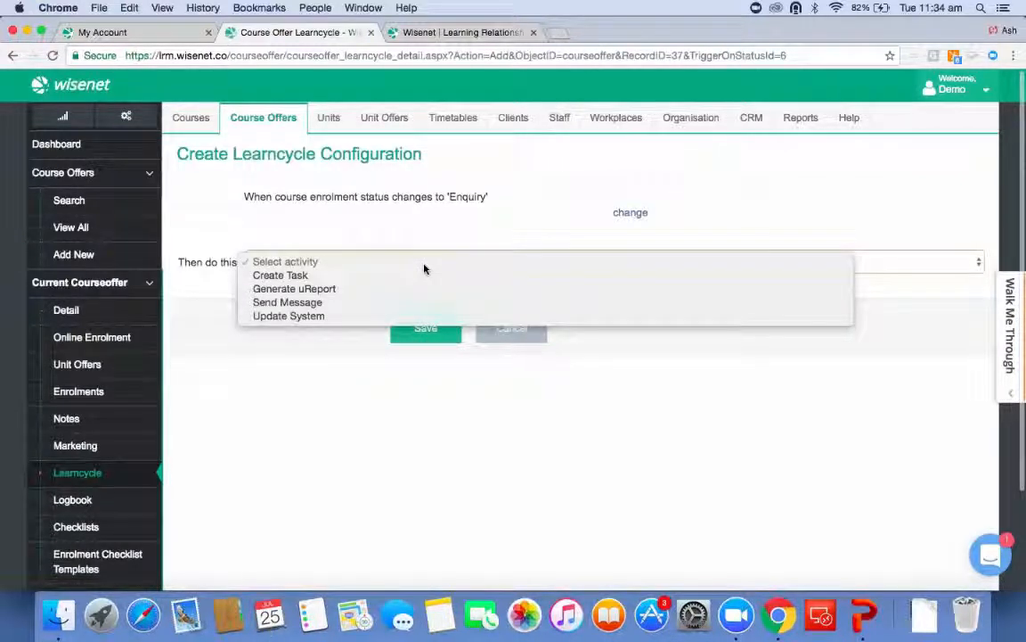
left_click(302, 316)
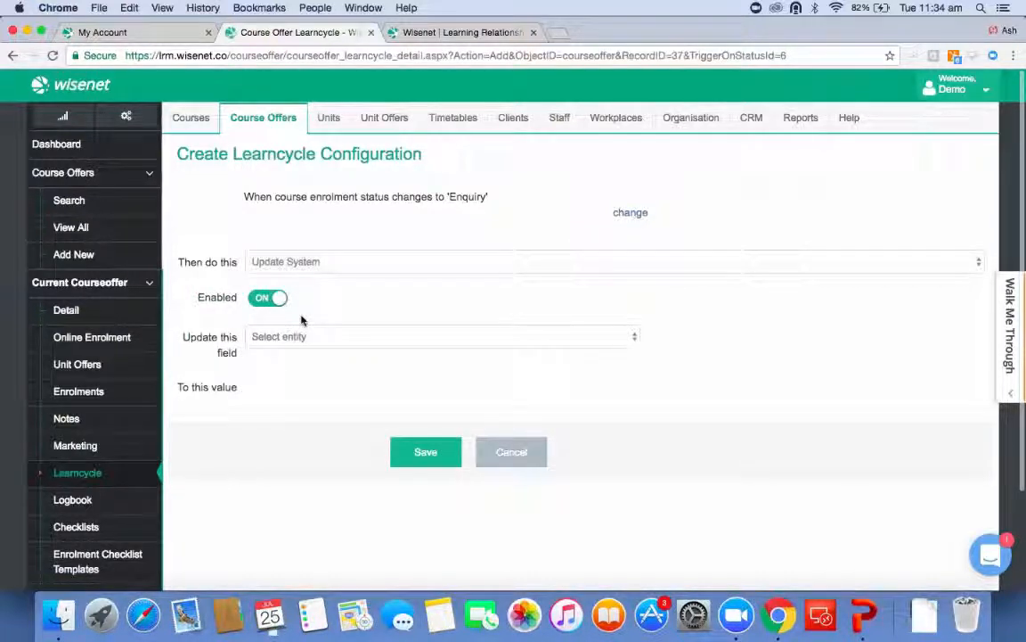
left_click(307, 336)
left_click(309, 353)
left_click(309, 361)
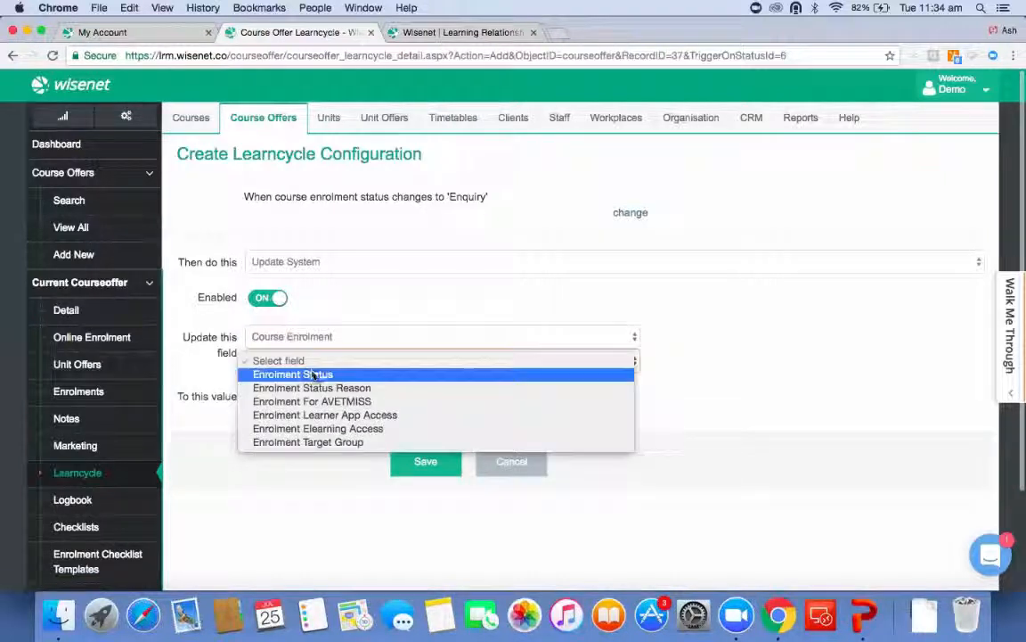
left_click(312, 374)
left_click(315, 397)
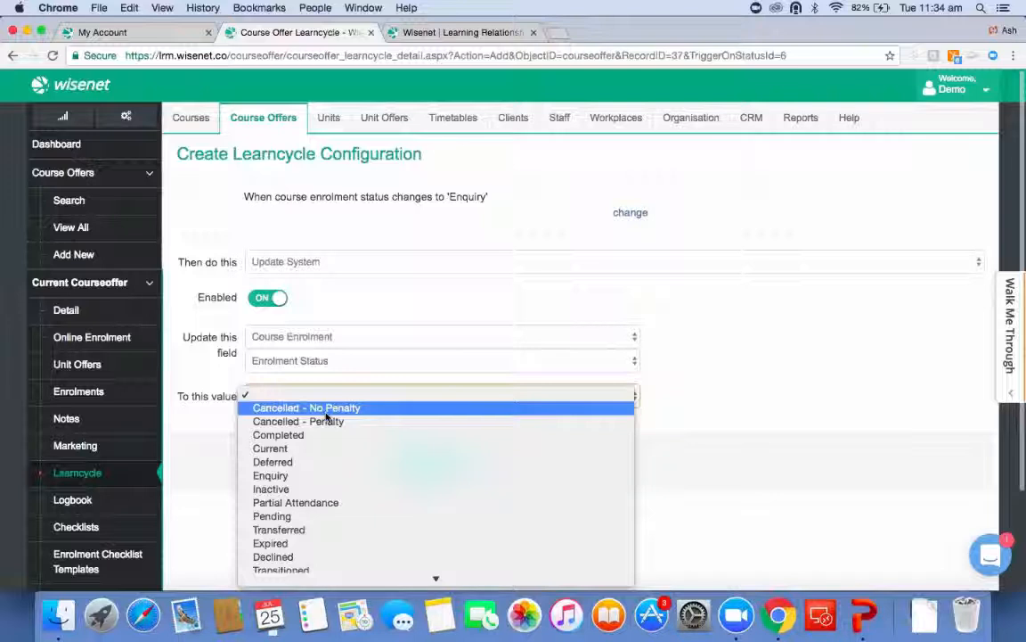
Change the trigger's status reason to Non financial and set the new enrolment status value to Cancelled - Penalty, then leave without saving.
left_click(628, 214)
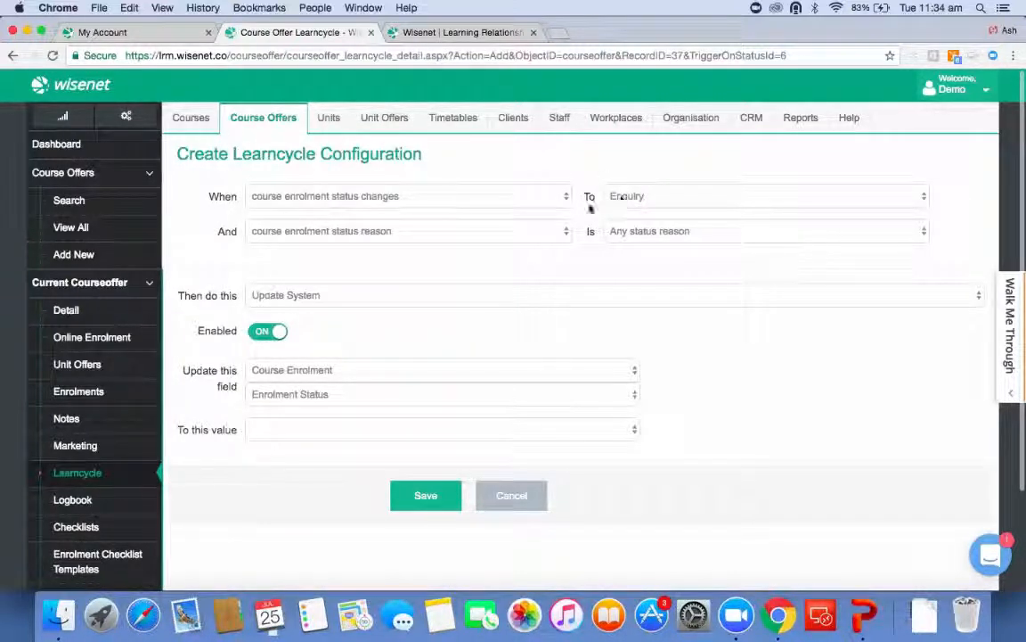
left_click(626, 232)
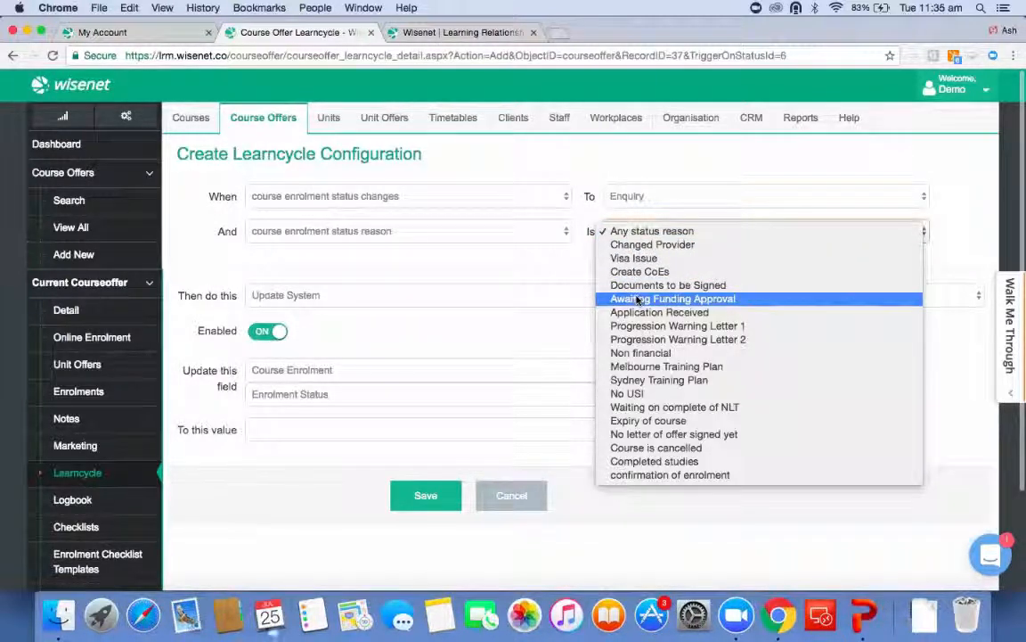
left_click(649, 356)
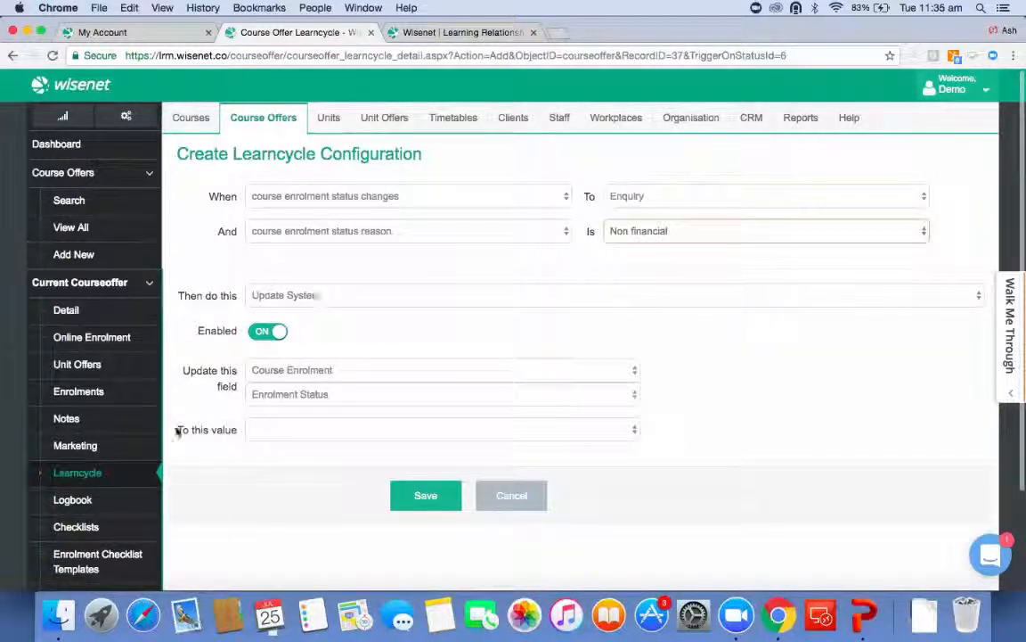
left_click(289, 429)
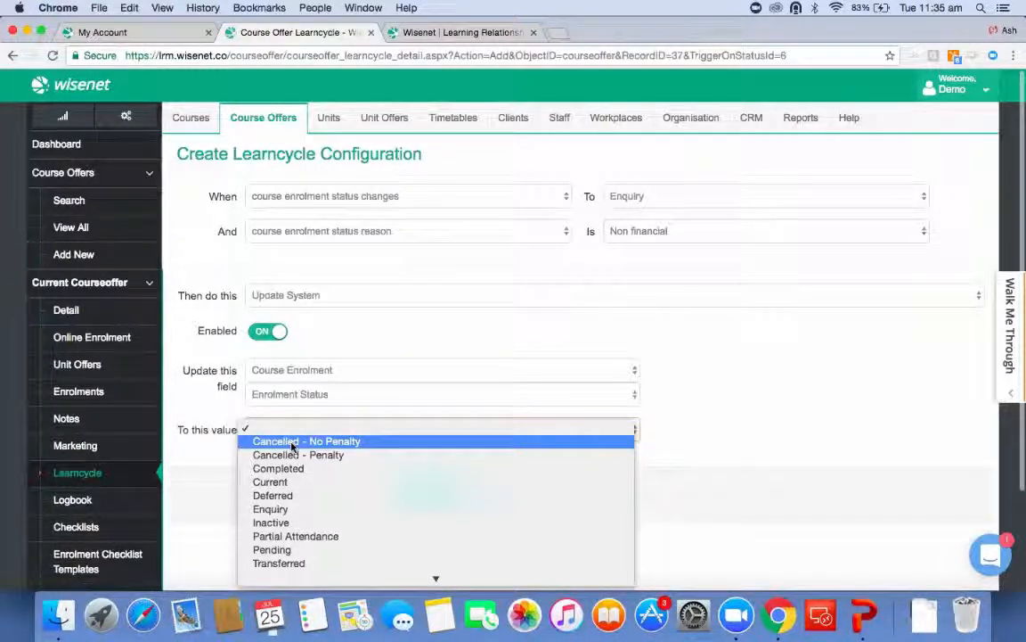
left_click(176, 543)
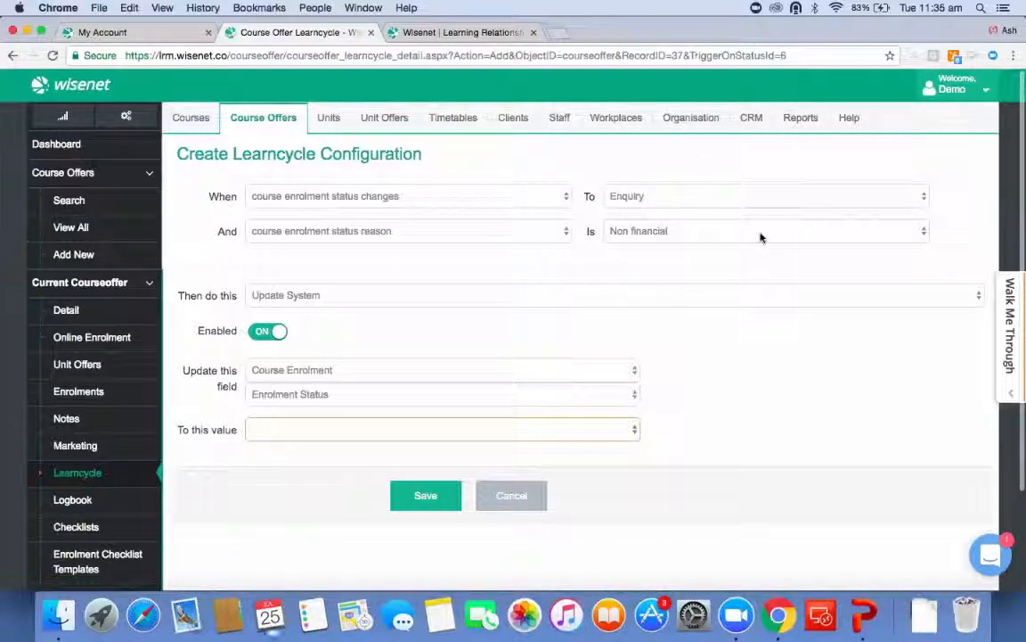
left_click(313, 424)
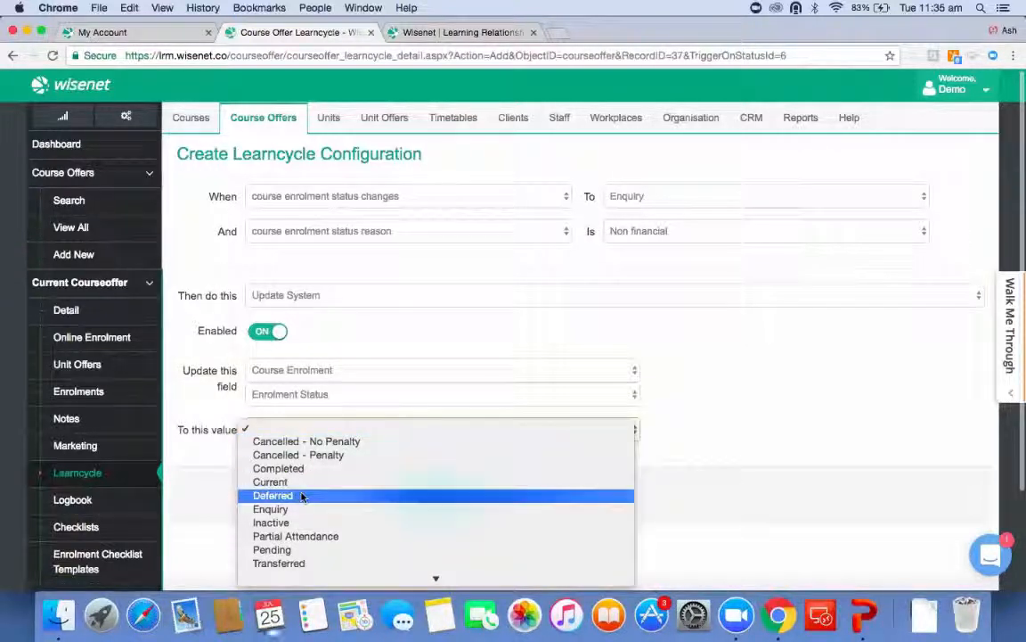
left_click(304, 456)
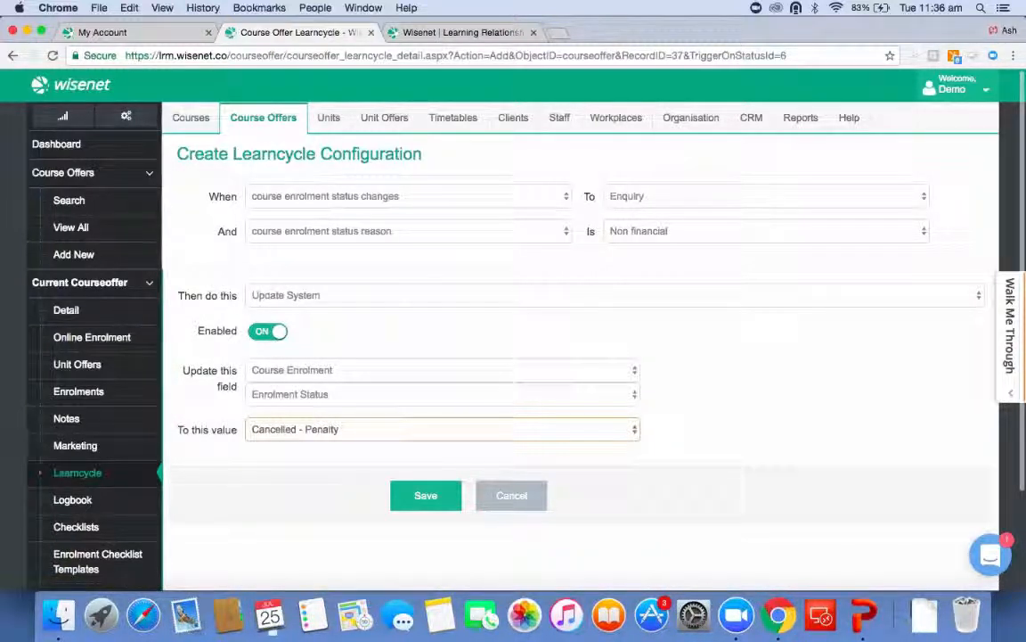
left_click(78, 472)
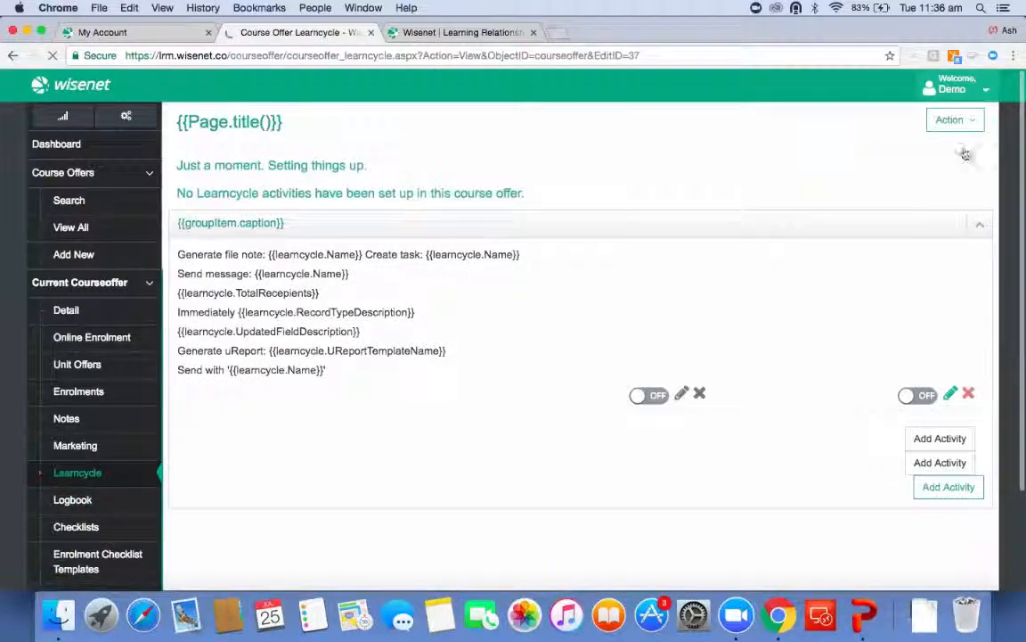
Start a new learncycle activity for this course offer that creates a task.
left_click(950, 165)
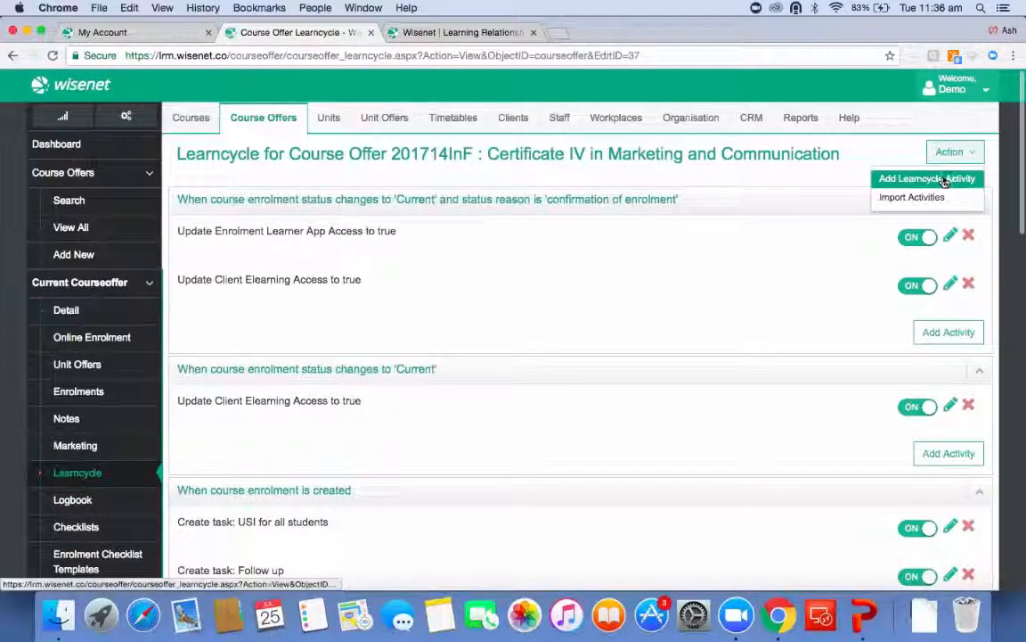
left_click(944, 180)
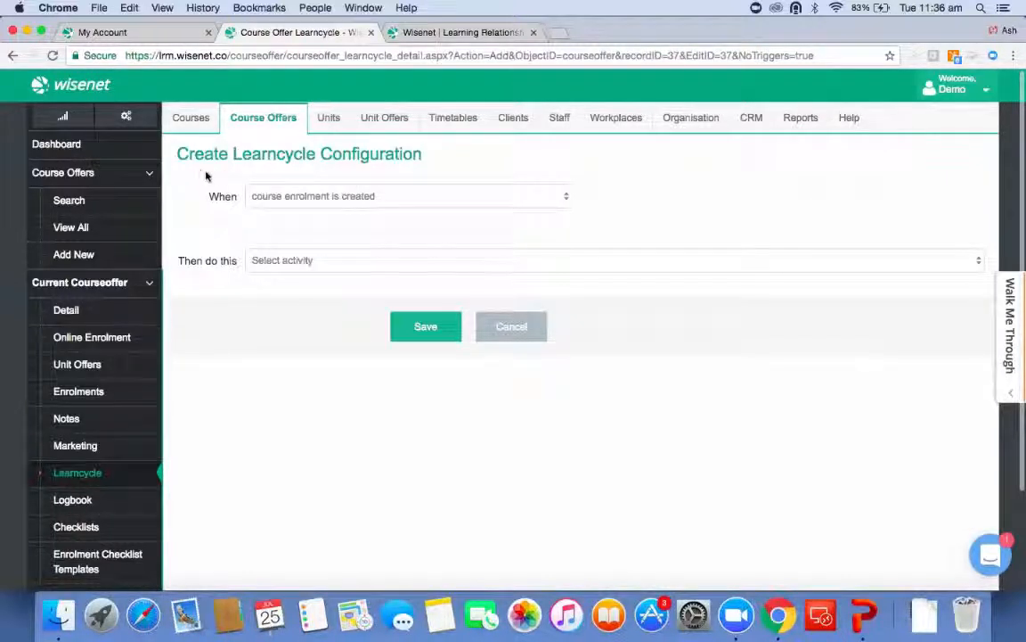
left_click(330, 262)
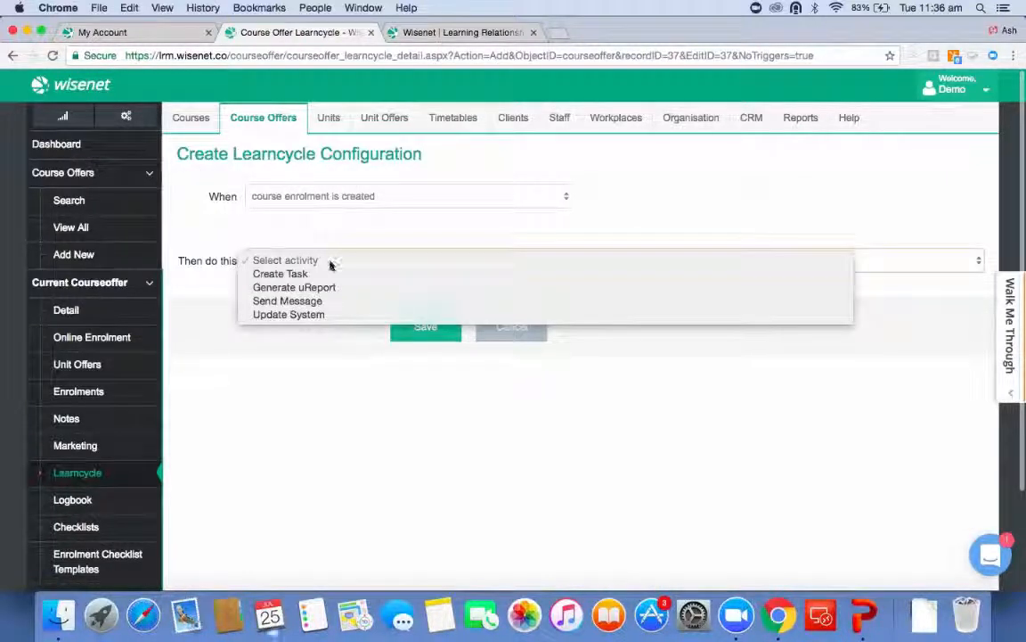
left_click(328, 276)
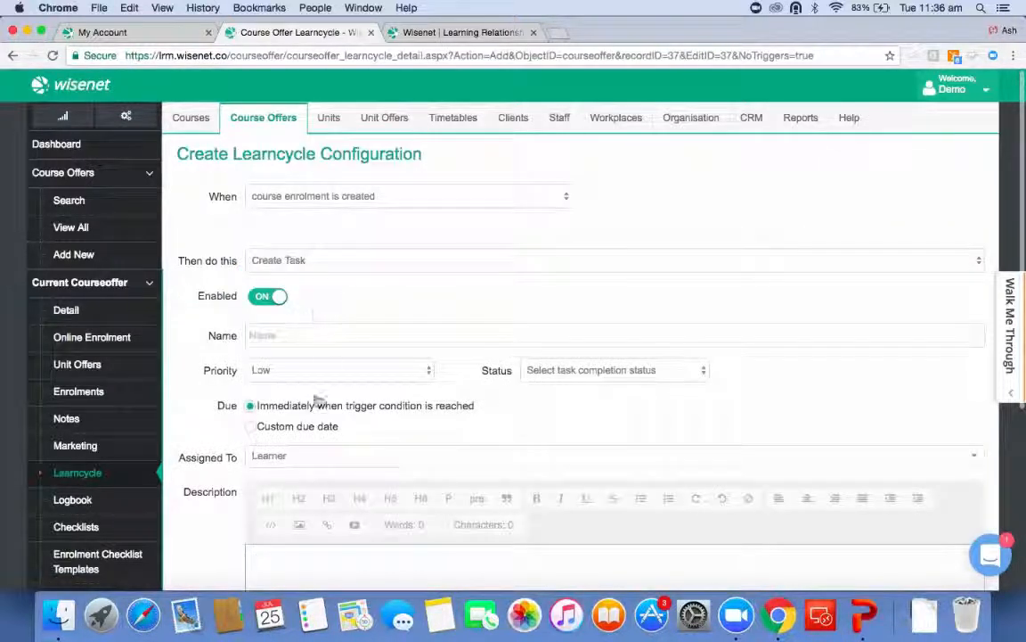
Try a custom due date of 3 weeks after the trigger, then switch back to immediately when triggered.
left_click(269, 430)
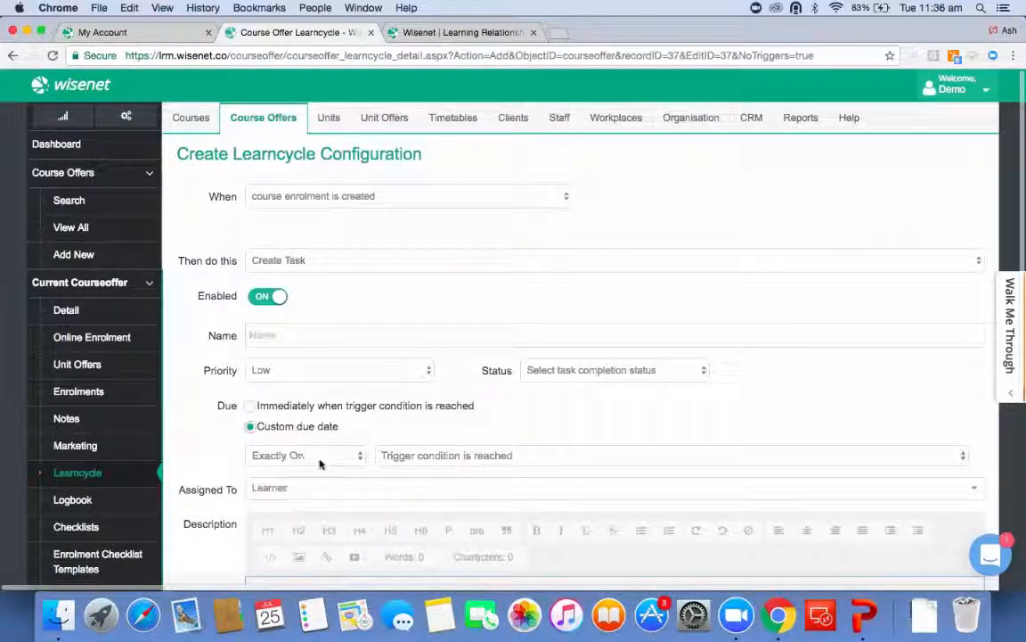
left_click(320, 458)
left_click(319, 499)
left_click(396, 455)
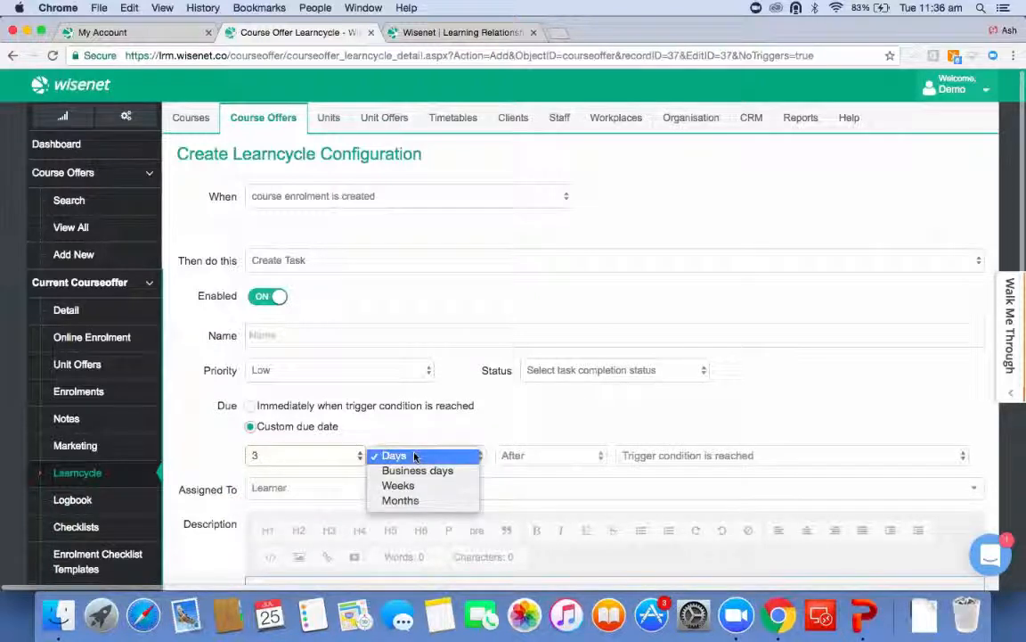
left_click(429, 490)
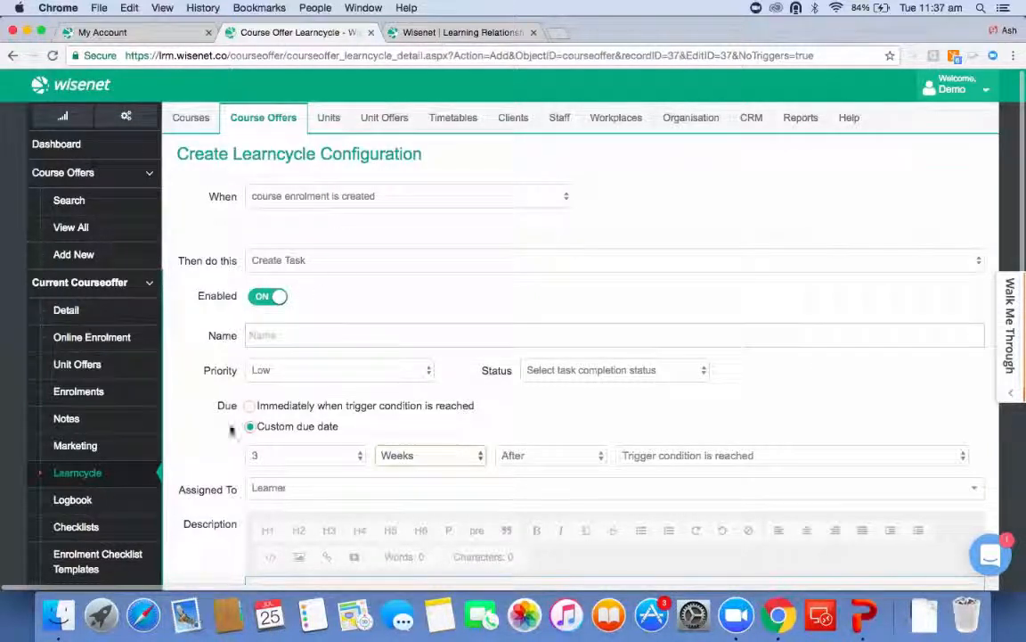
left_click(252, 406)
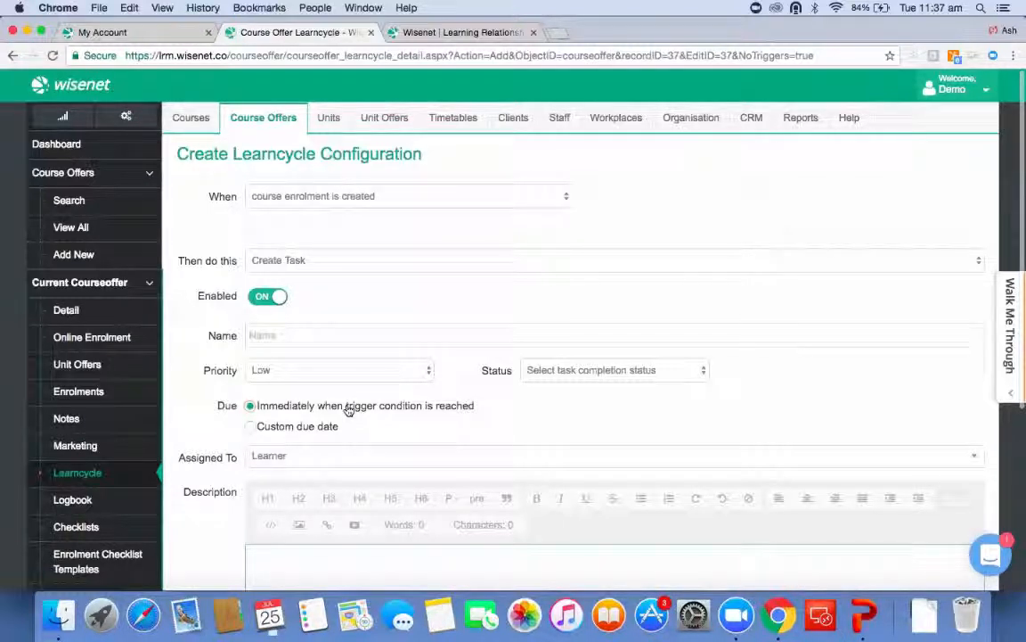
Set the trigger to course enrolment status changes to Current, then leave without saving.
left_click(301, 189)
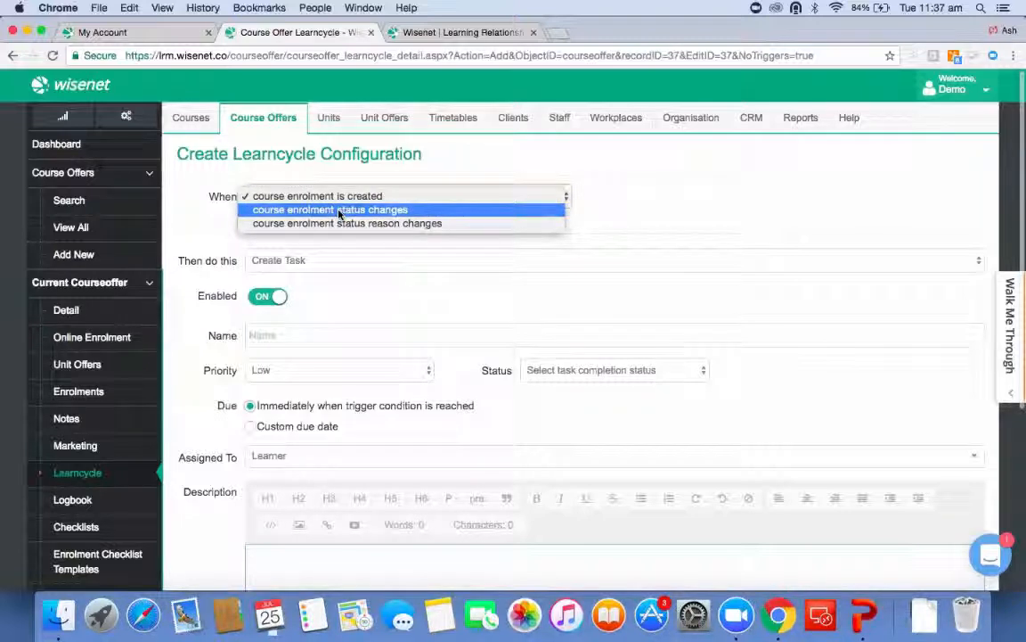
left_click(338, 210)
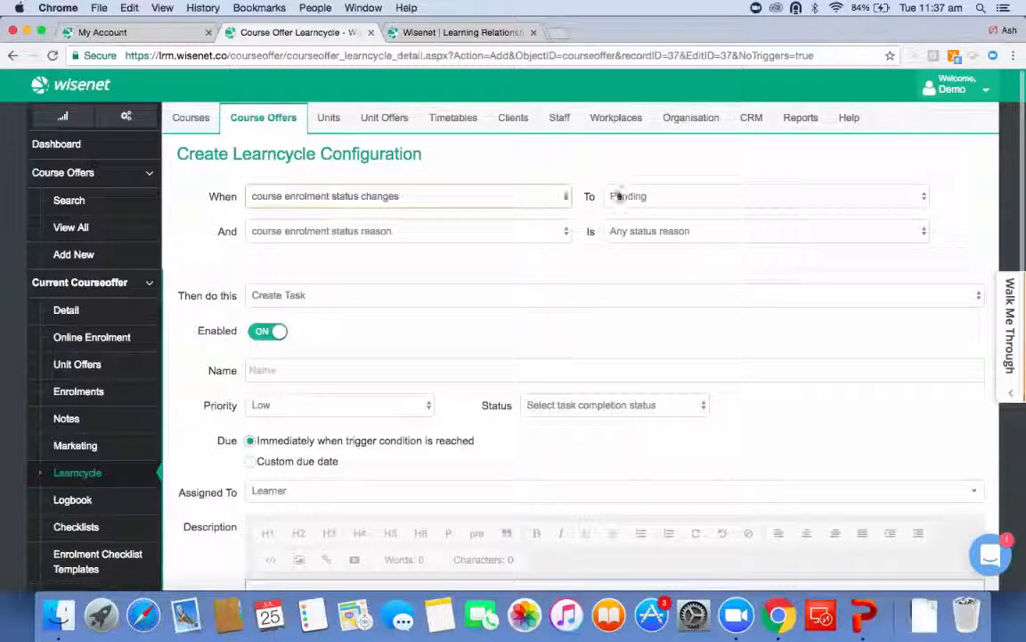
left_click(614, 196)
left_click(631, 130)
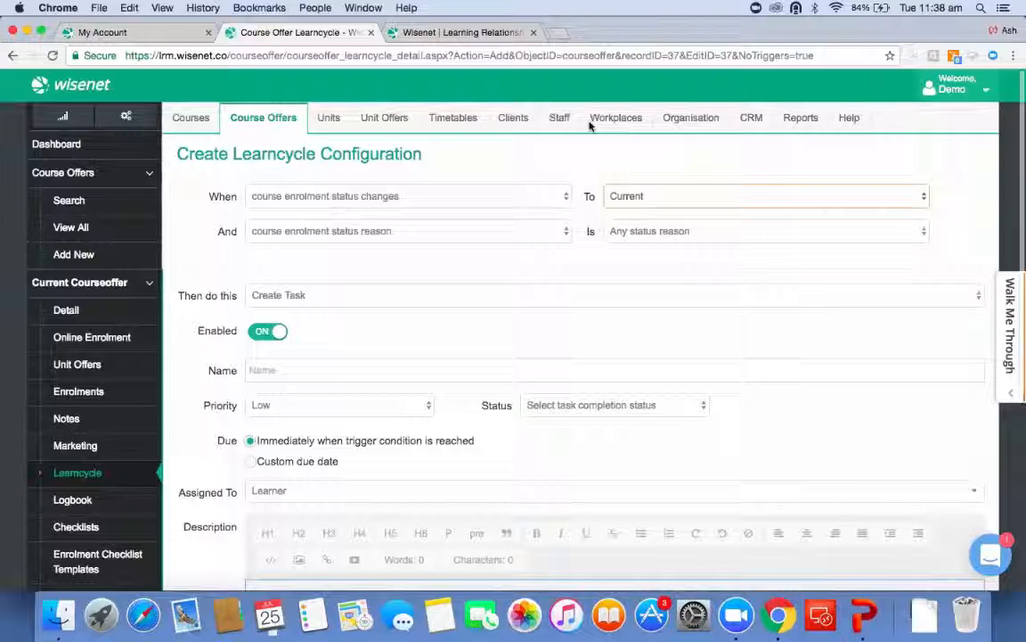
left_click(126, 476)
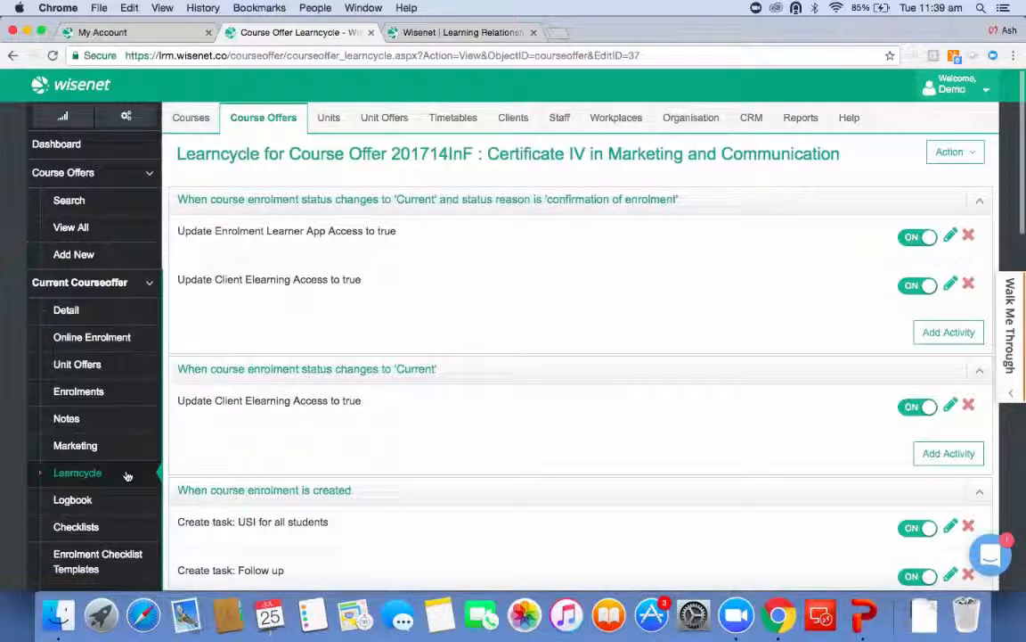
Review the course offer's enrolment list and statuses.
left_click(84, 401)
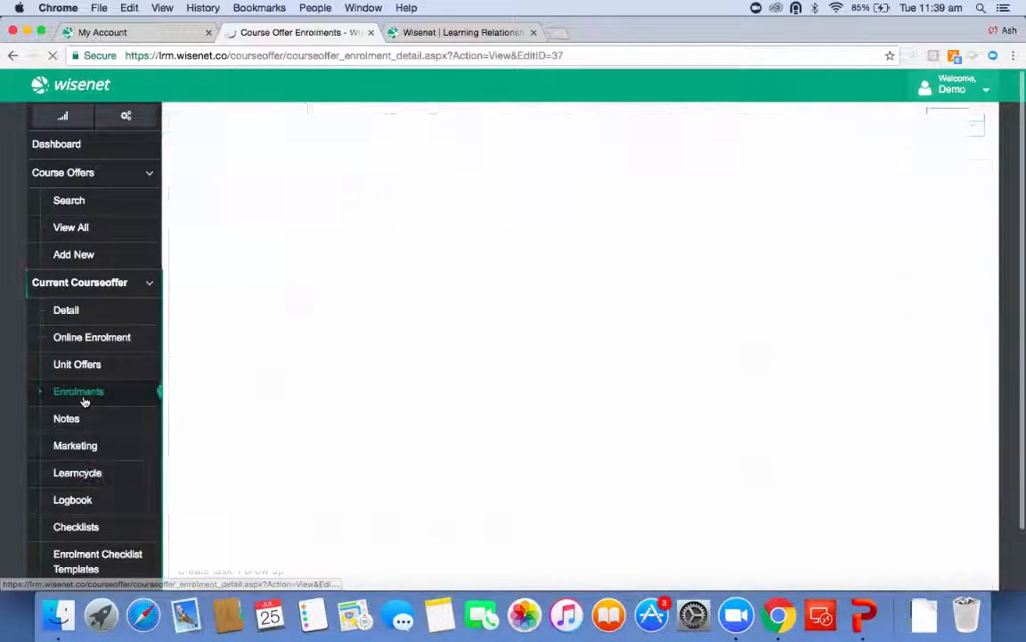
scroll(267, 302, "down", 3)
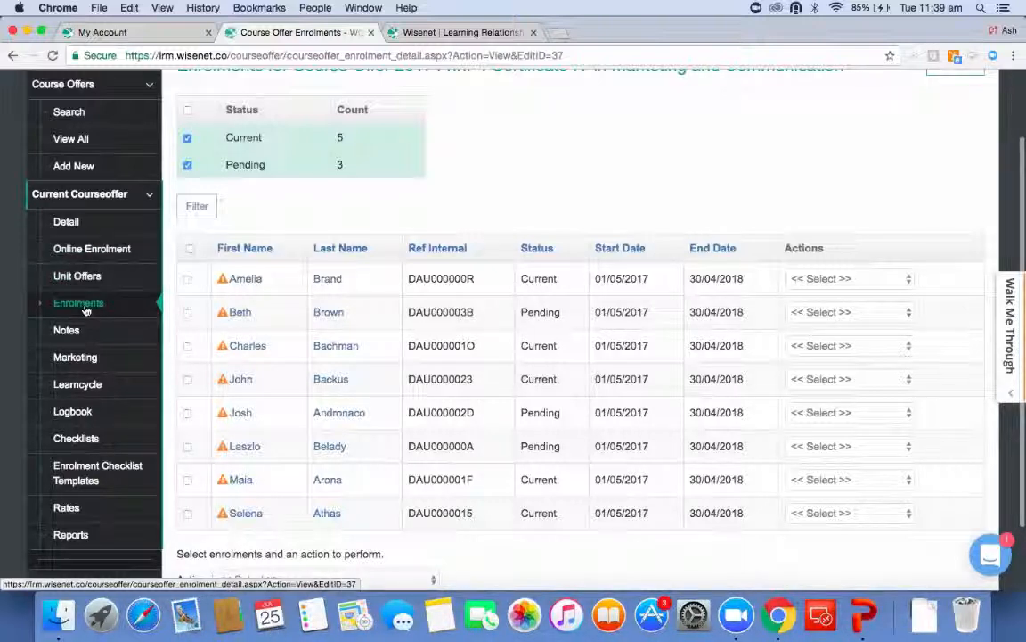
scroll(246, 121, "up", 2)
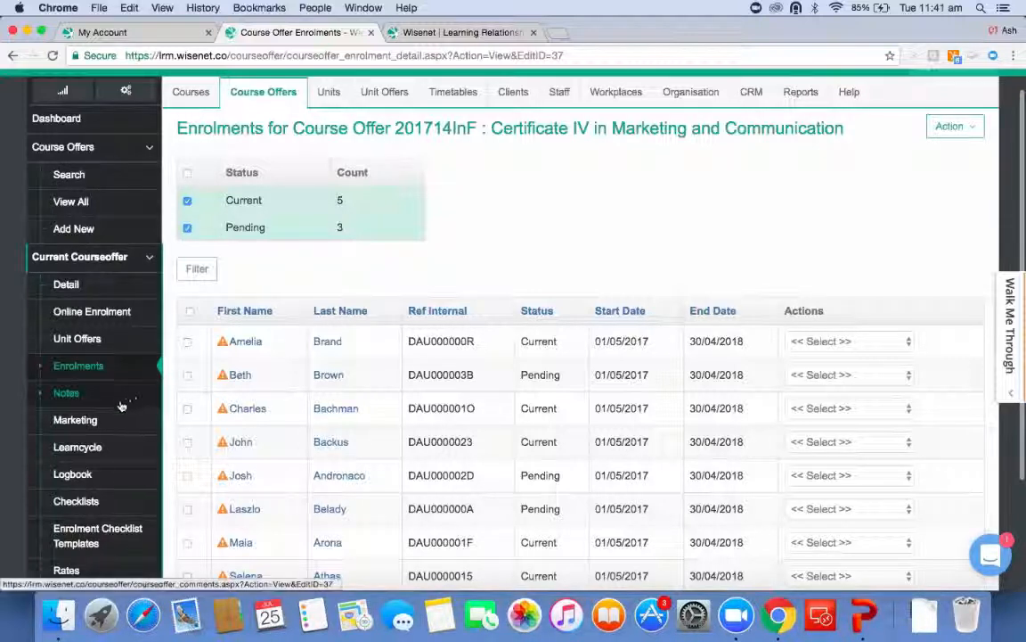
Return to the learncycle page and open the Organisation section in a new tab.
left_click(105, 448)
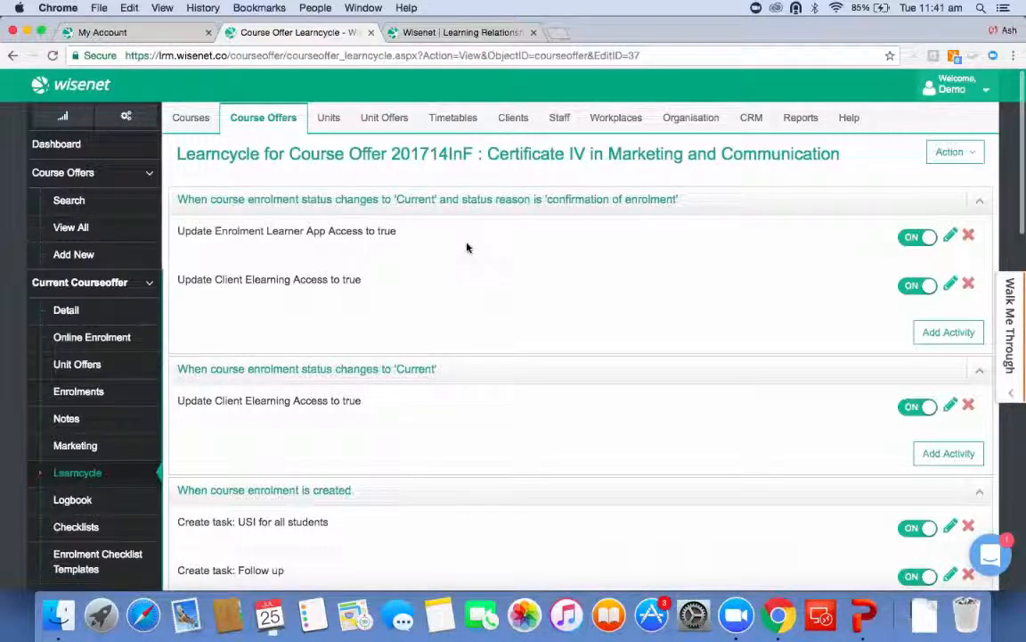
right_click(674, 130)
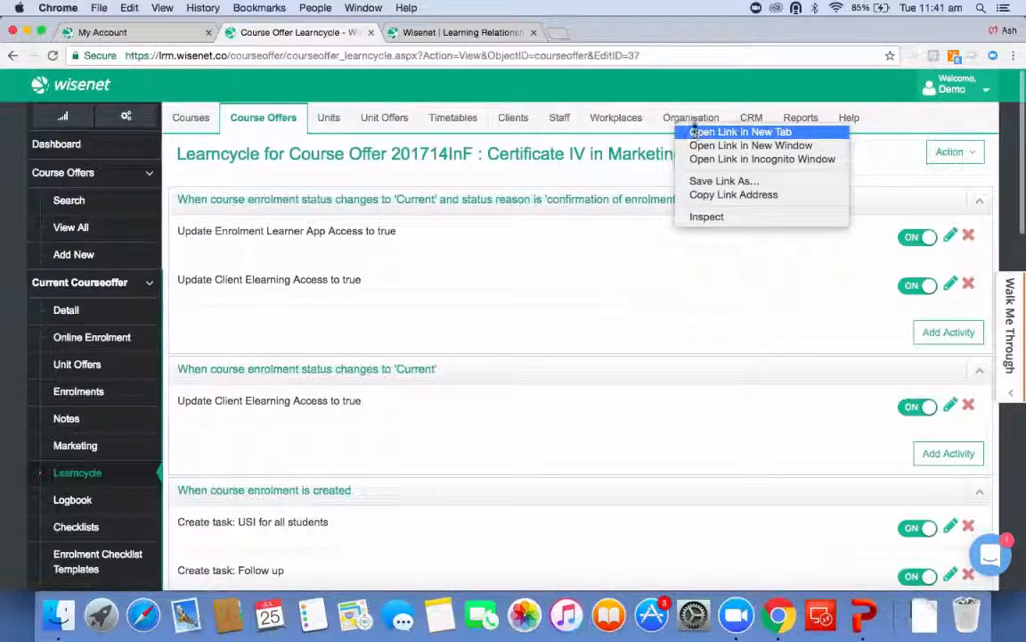
left_click(696, 132)
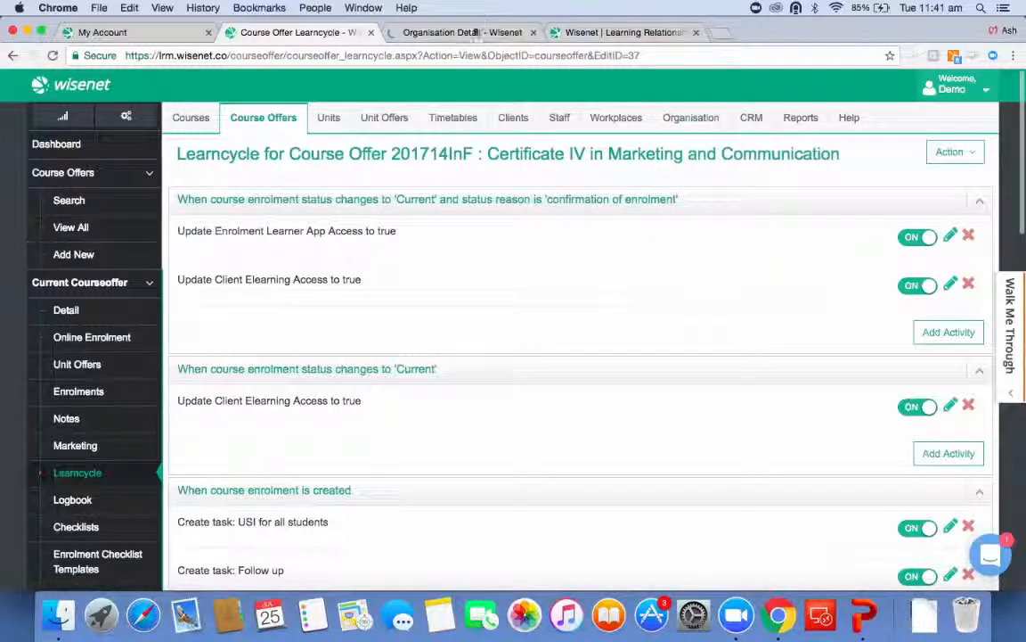
left_click(474, 32)
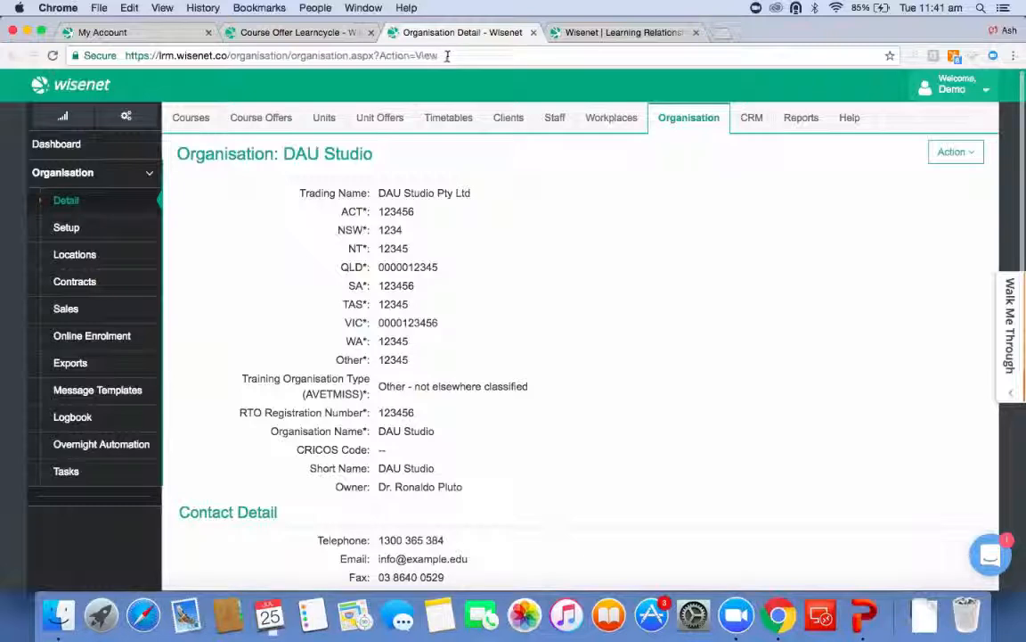
Open the Status Reason category from the organisation setup categories and review its existing options.
left_click(67, 228)
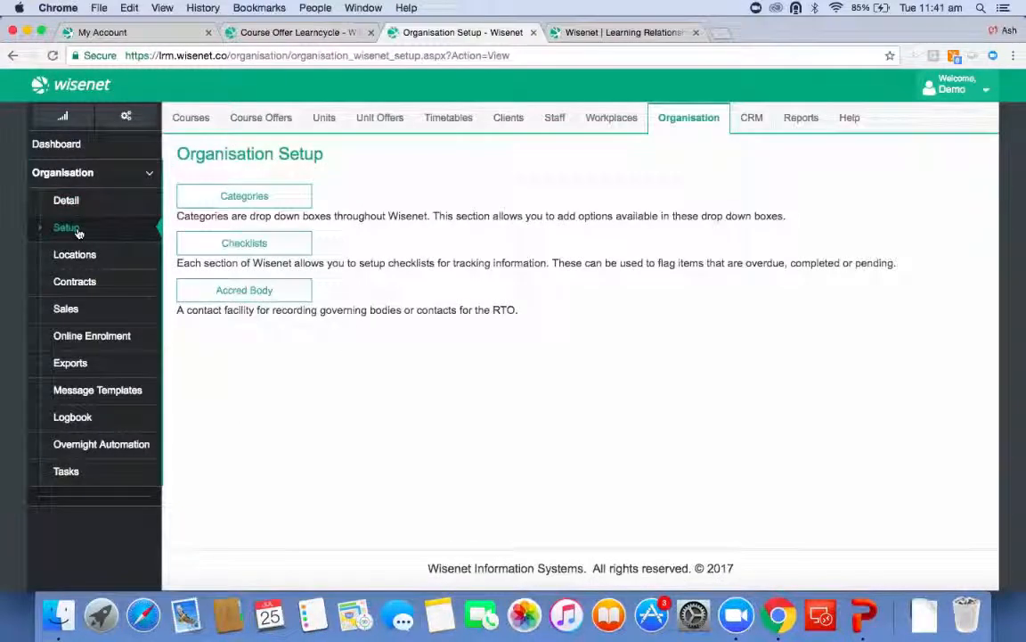
left_click(229, 197)
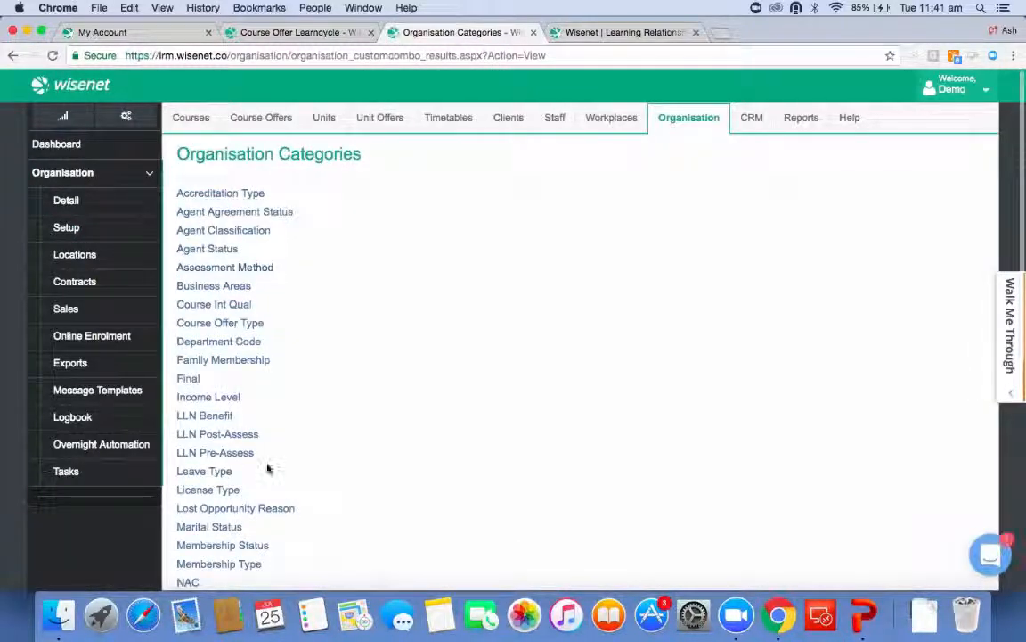
scroll(268, 468, "down", 10)
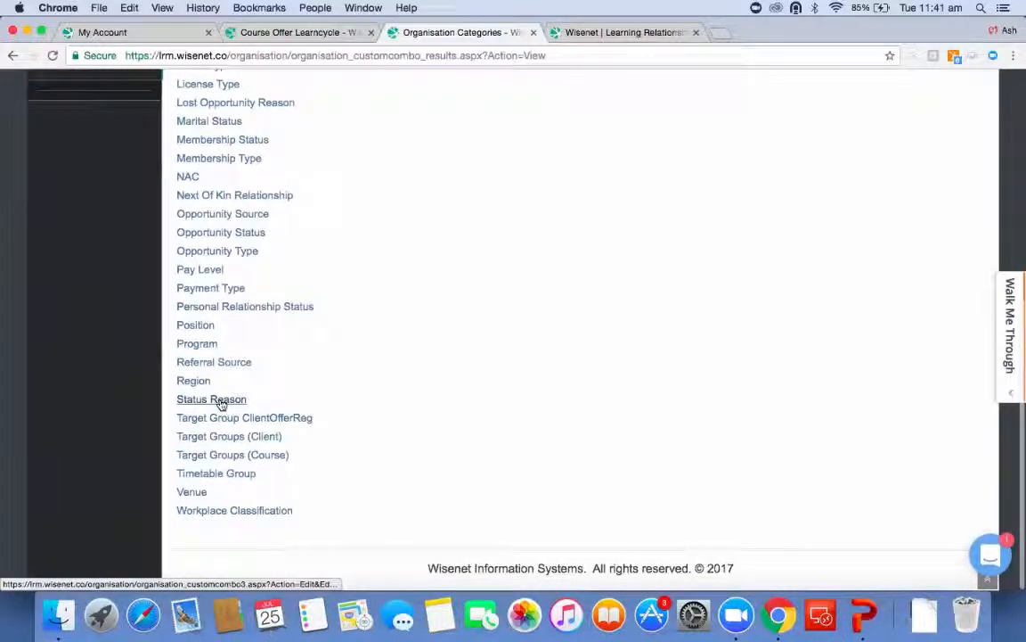
left_click(221, 400)
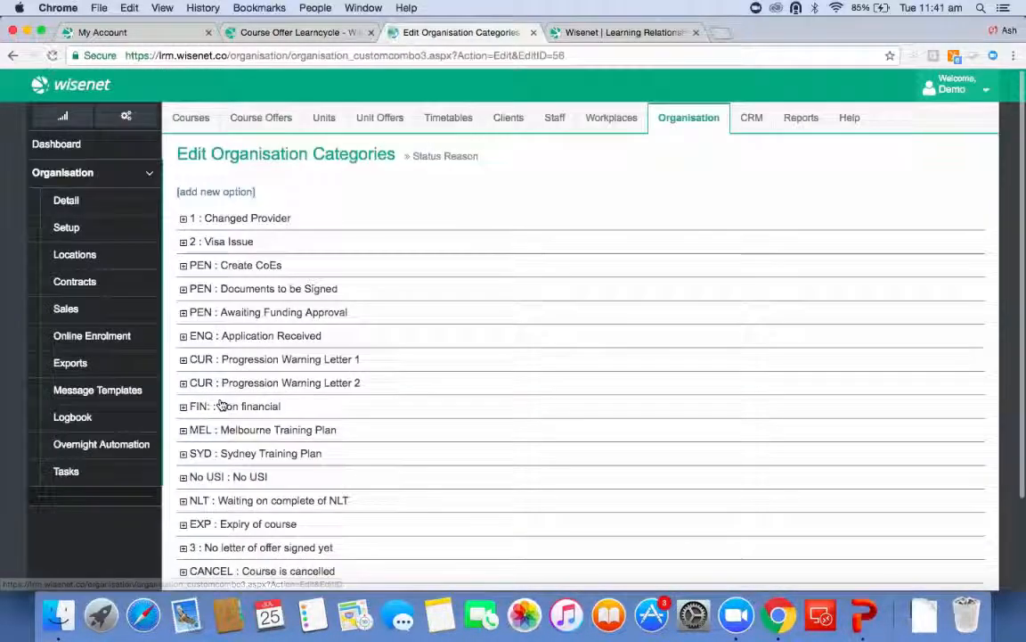
scroll(429, 451, "down", 3)
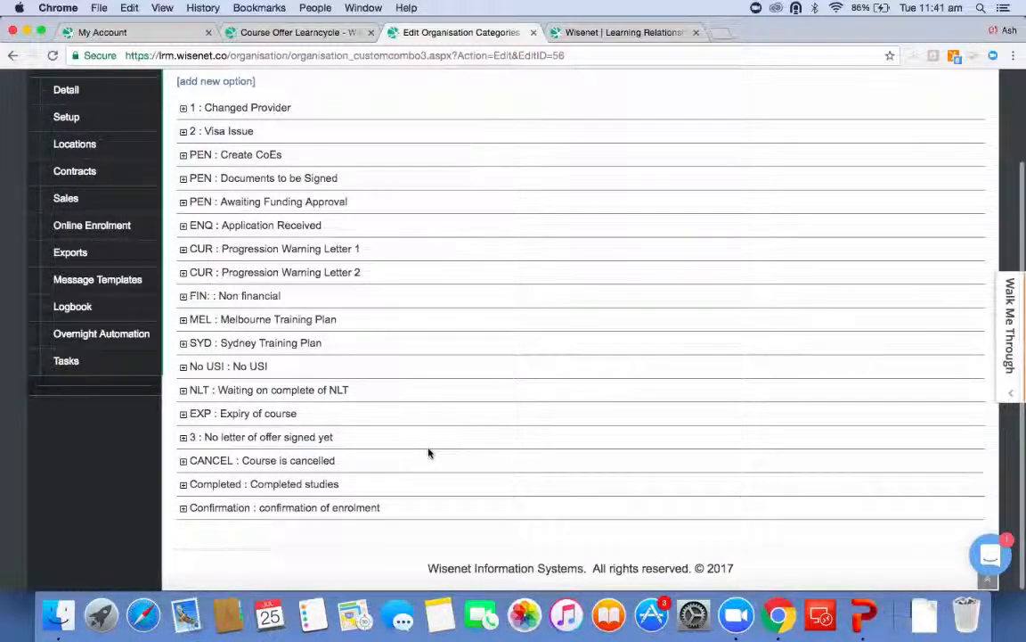
scroll(392, 412, "up", 1)
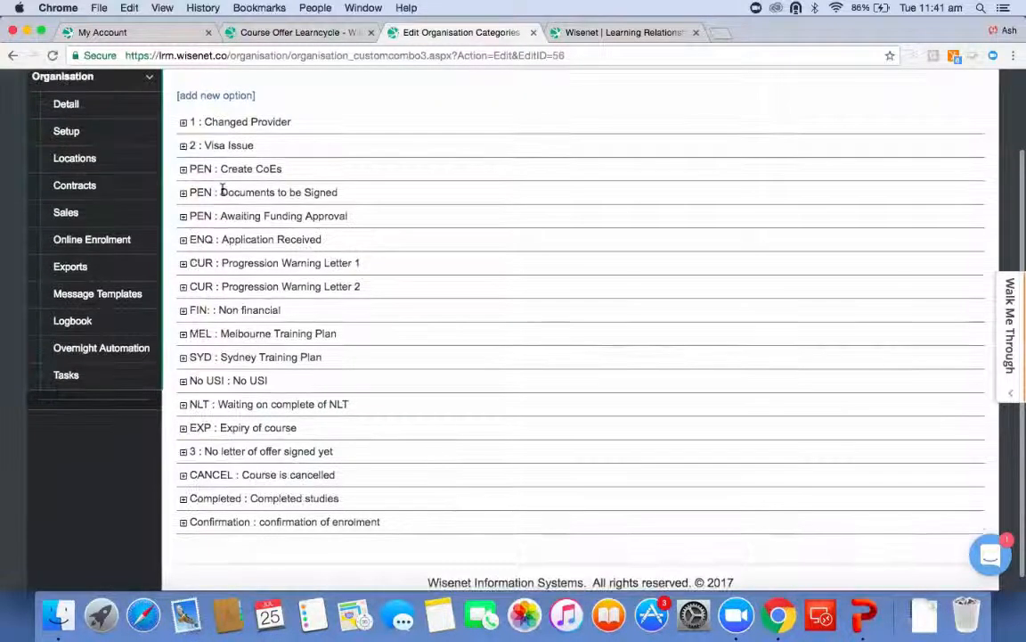
Open the form for adding a new Status Reason option with a code and description.
left_click(215, 98)
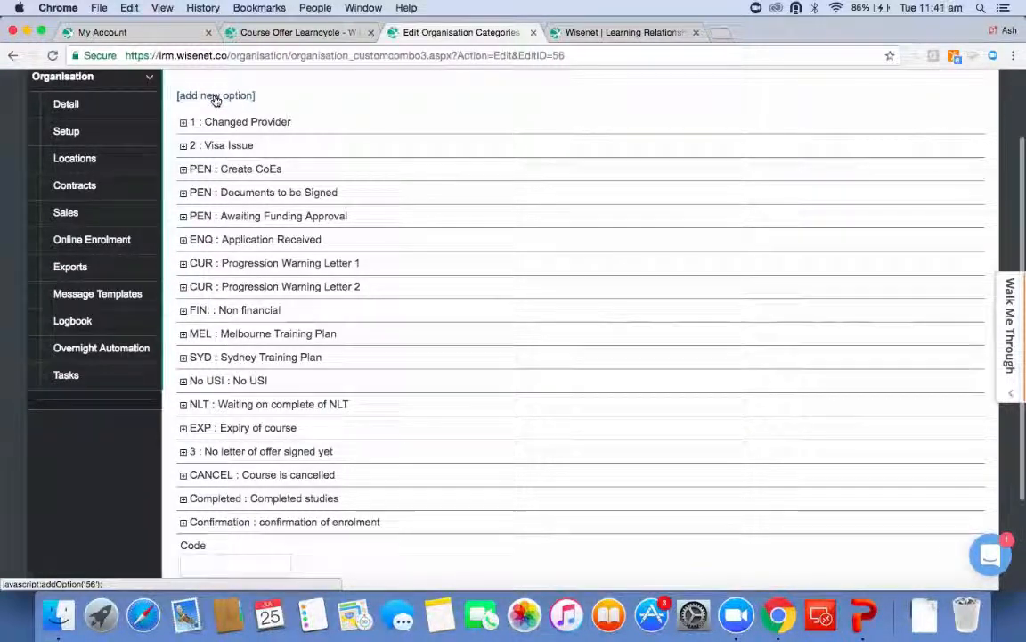
scroll(382, 385, "down", 3)
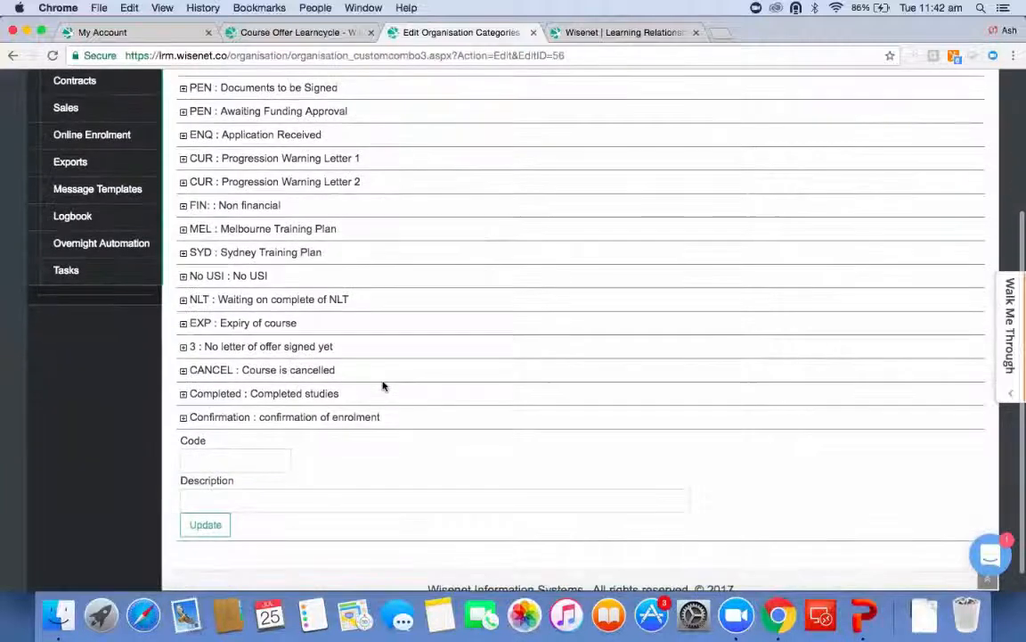
left_click(252, 462)
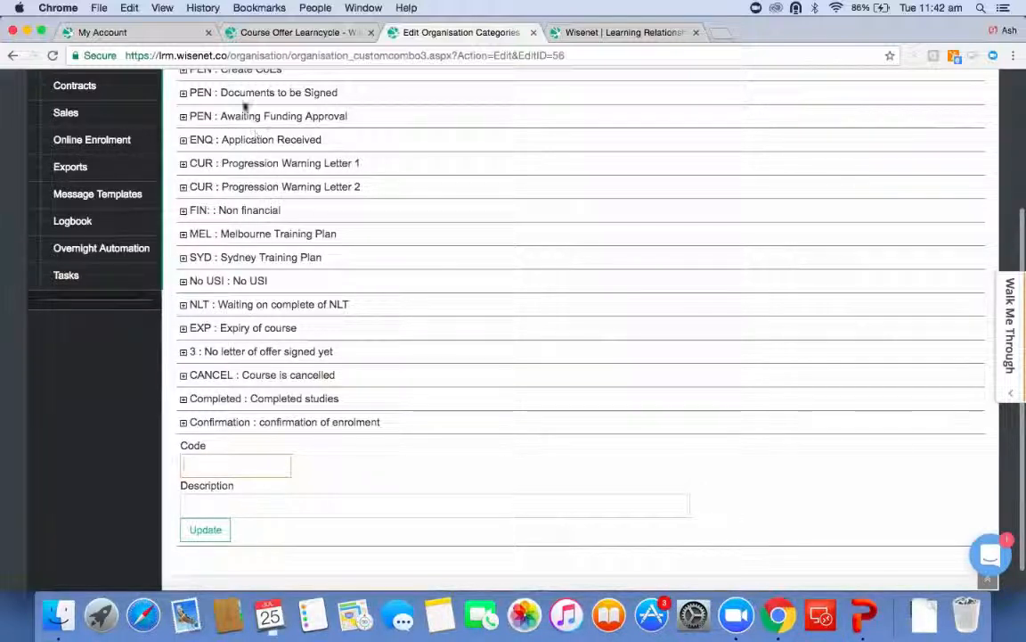
scroll(224, 85, "up", 1)
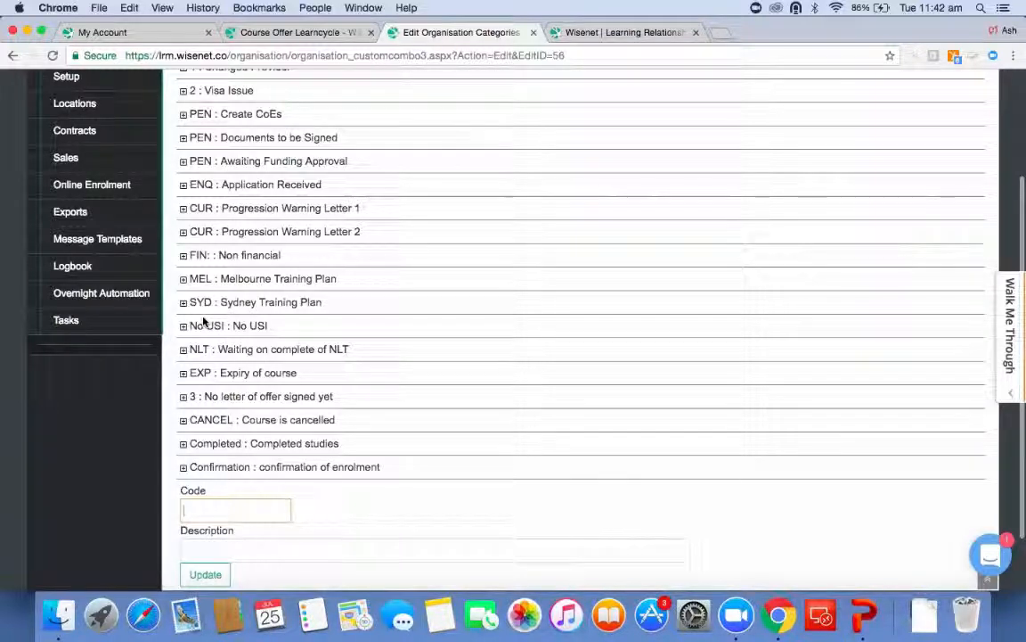
scroll(333, 376, "down", 2)
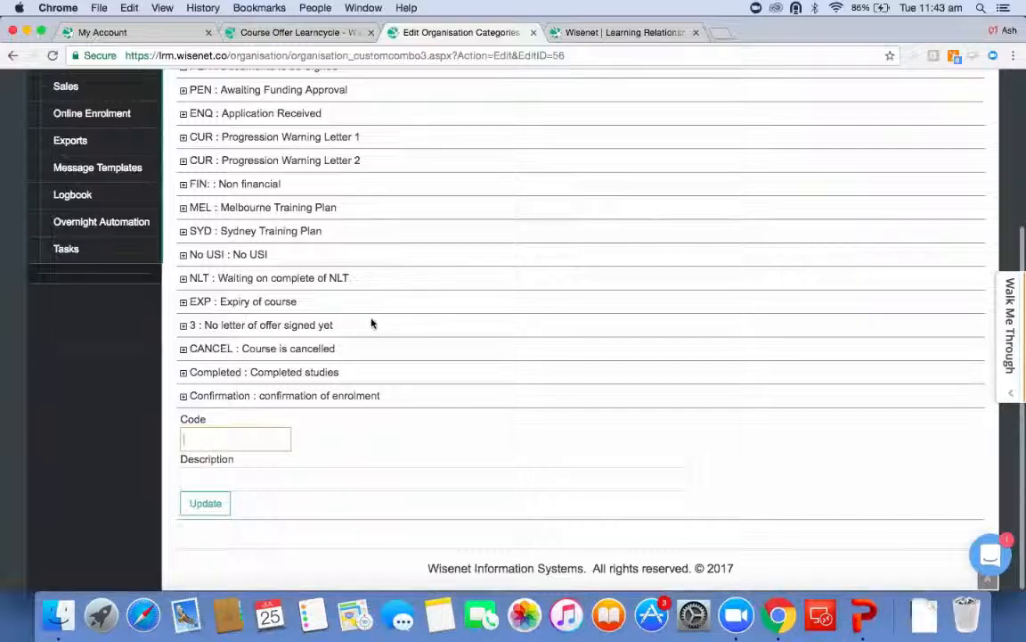
scroll(372, 322, "up", 5)
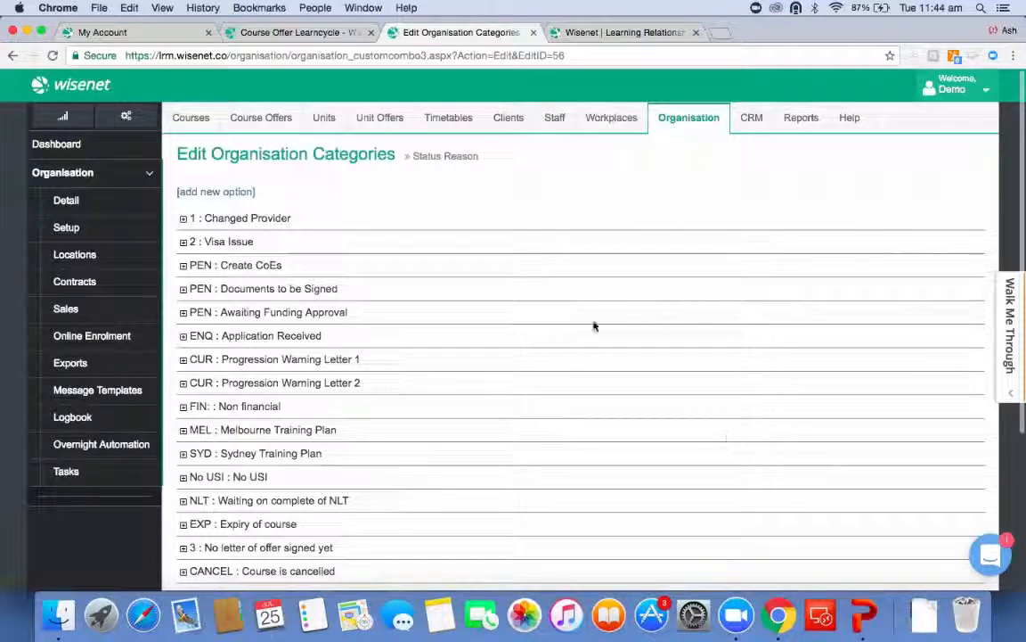
Open the Certificate IV in Marketing and Communication course offer from the full list of course offers.
left_click(265, 125)
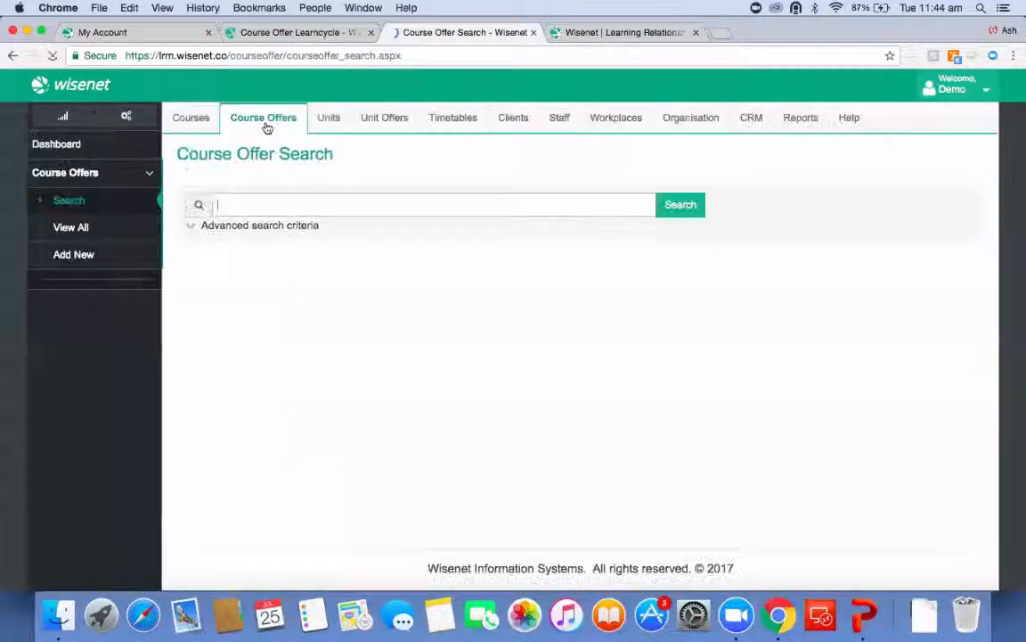
left_click(80, 227)
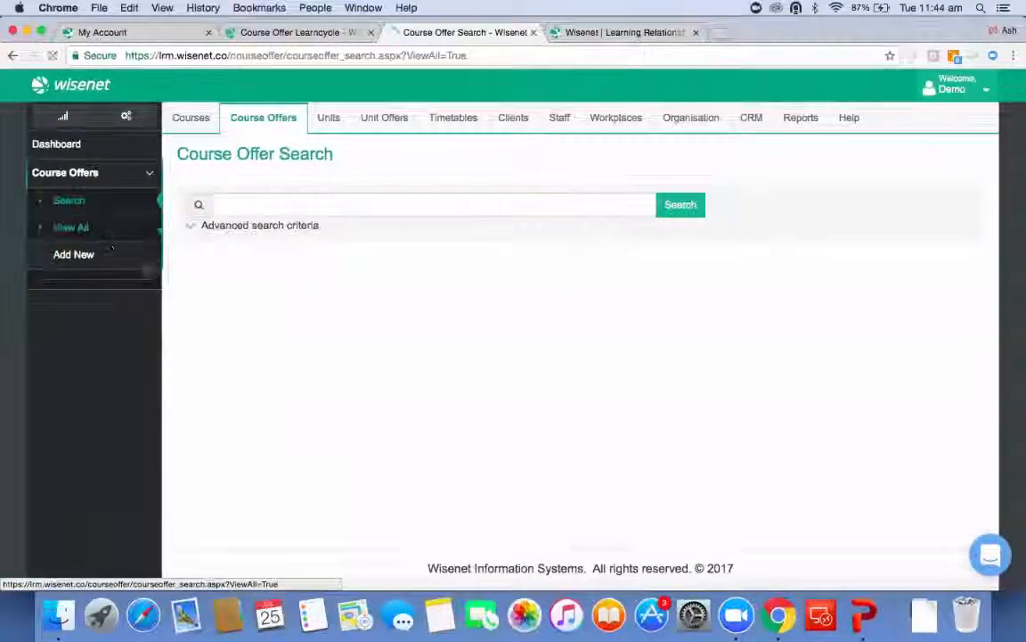
left_click(248, 351)
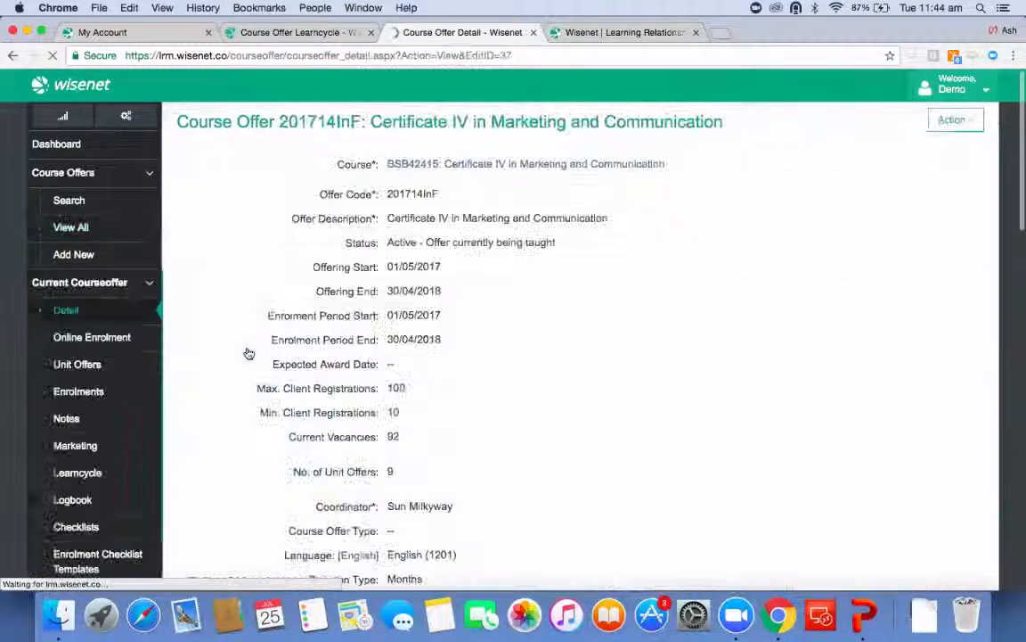
Review the course offer's AVETMISS details, including study reason and study mode, then open its learncycle page.
scroll(294, 453, "down", 5)
scroll(325, 456, "down", 8)
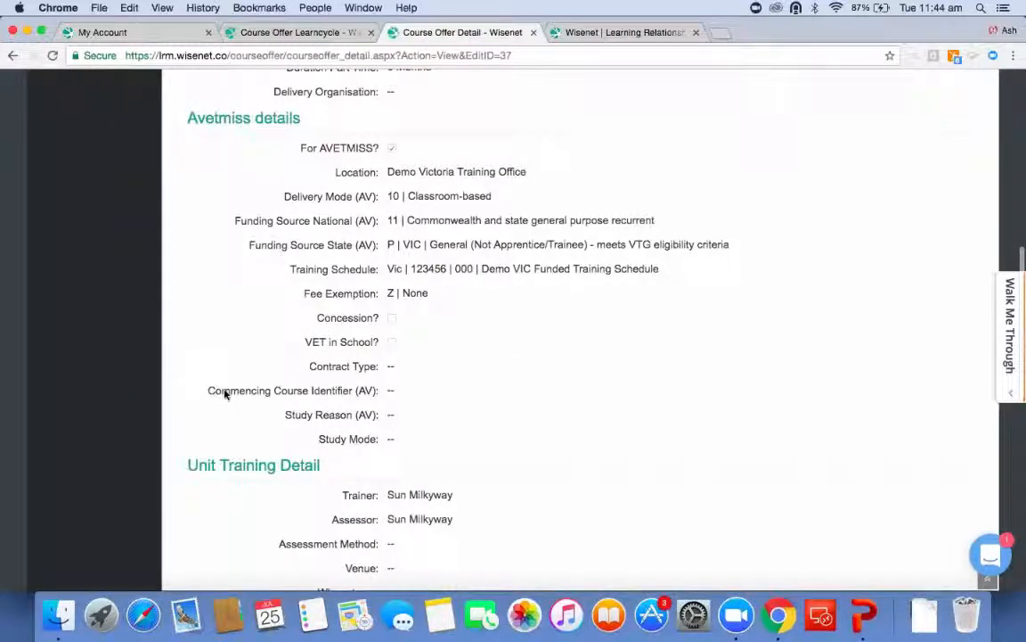
left_click_drag(210, 392, 412, 431)
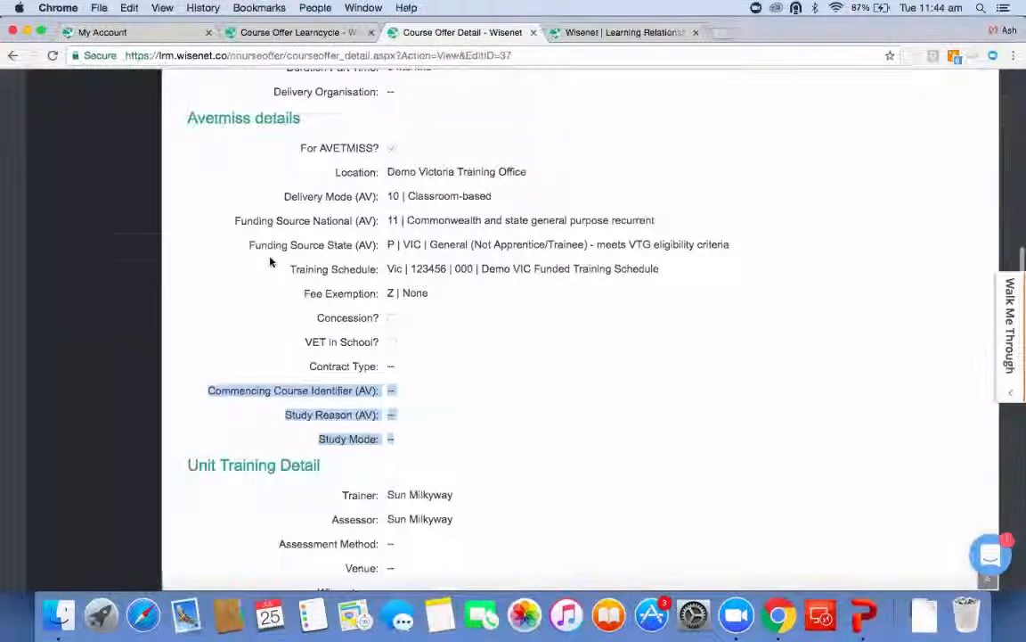
scroll(270, 261, "up", 15)
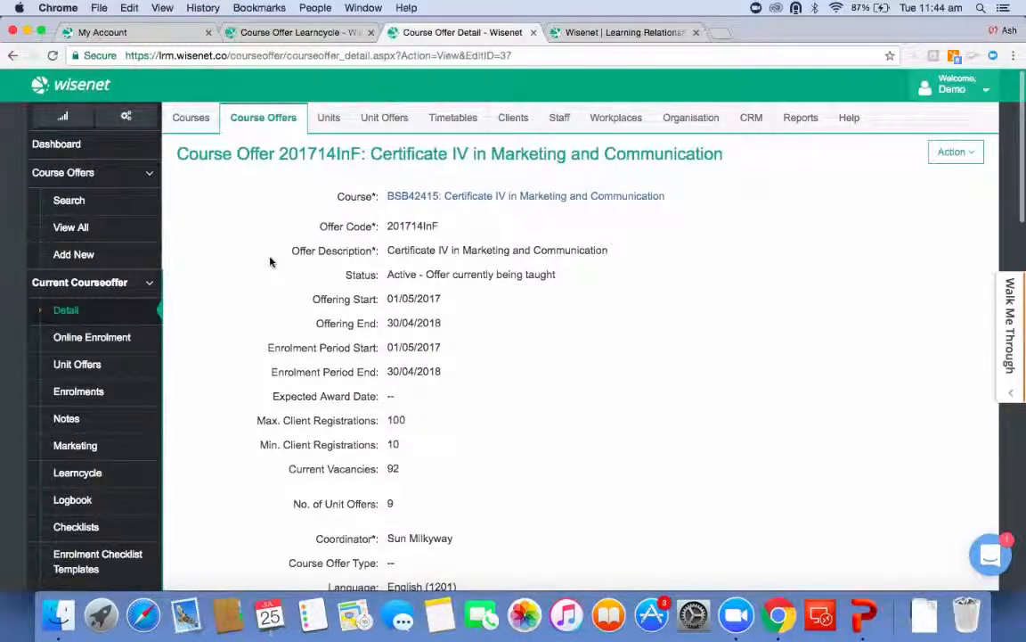
left_click(121, 478)
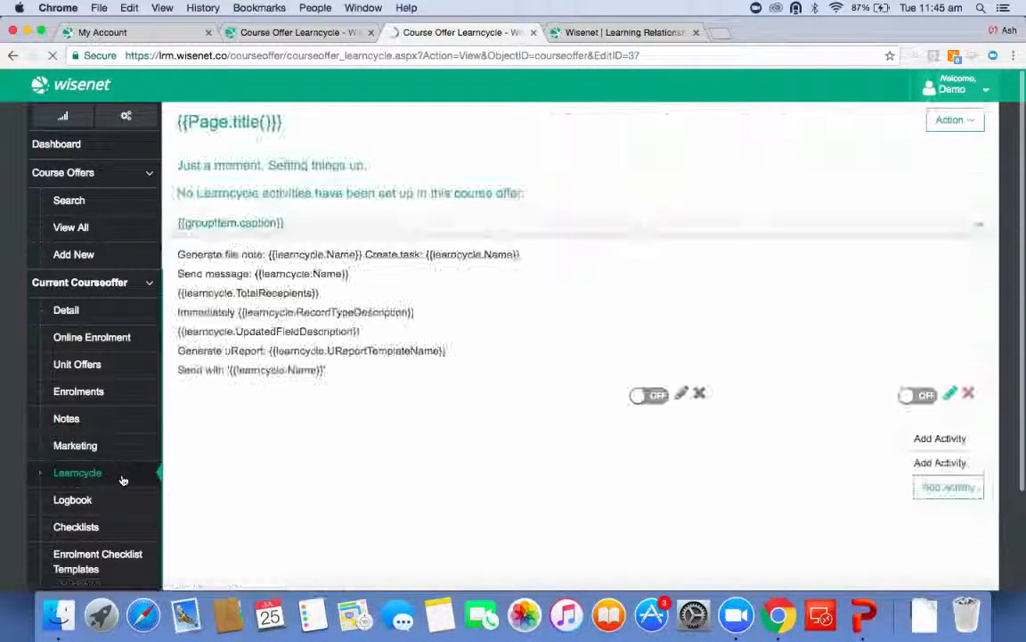